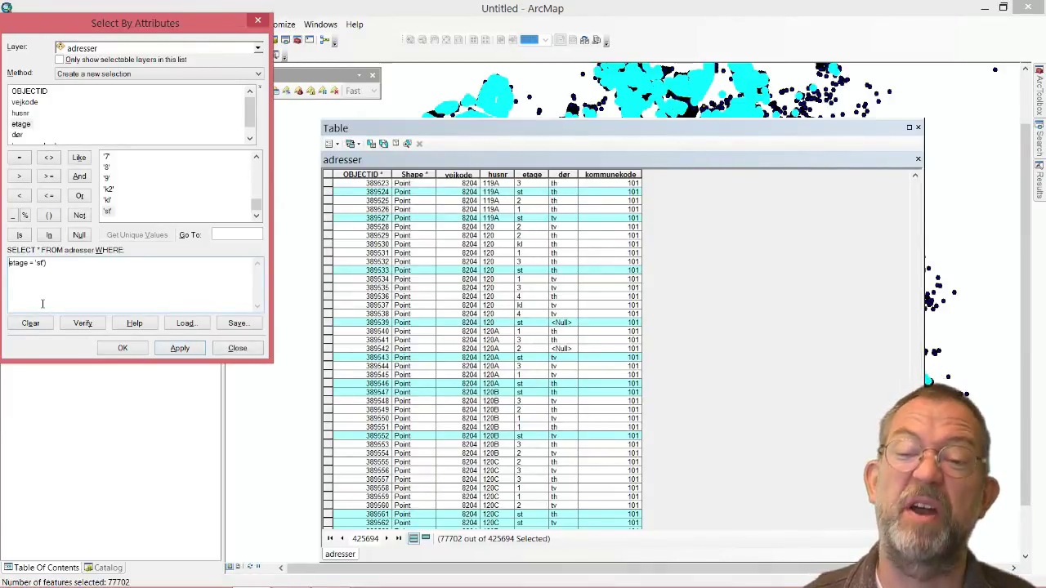
Complete the selection query as (etage = 'st') OR (etage = '1') and apply it to the adresser layer
{"action": "type", "text": "("}
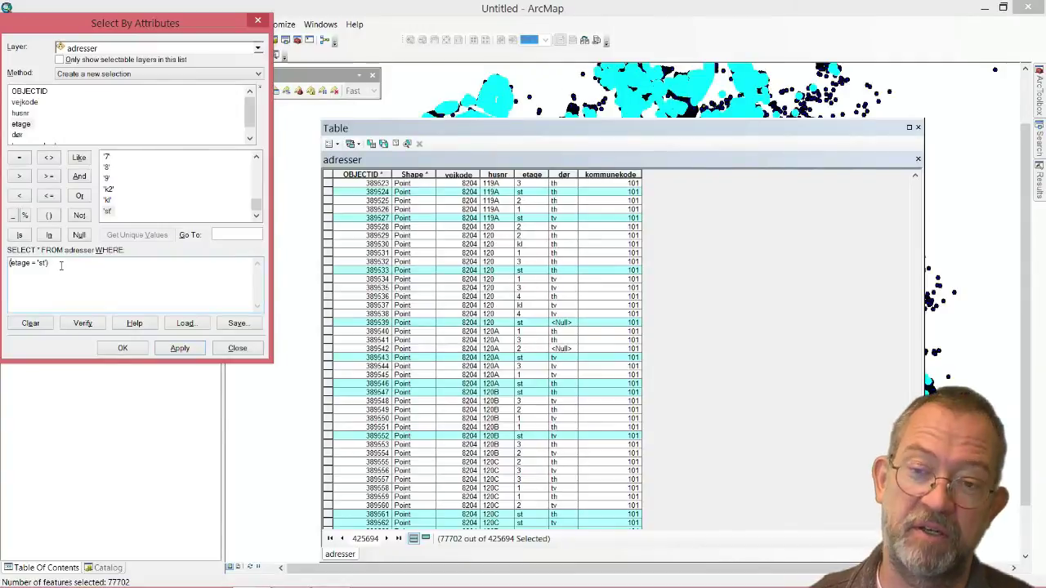
{"action": "left_click", "coordinate": [62, 262]}
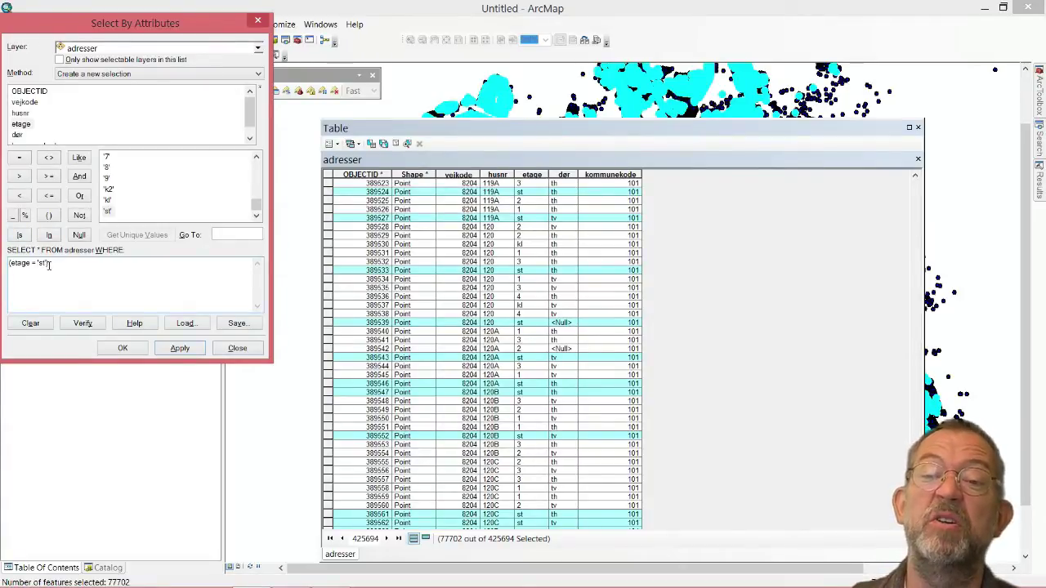
{"action": "left_click", "coordinate": [79, 195]}
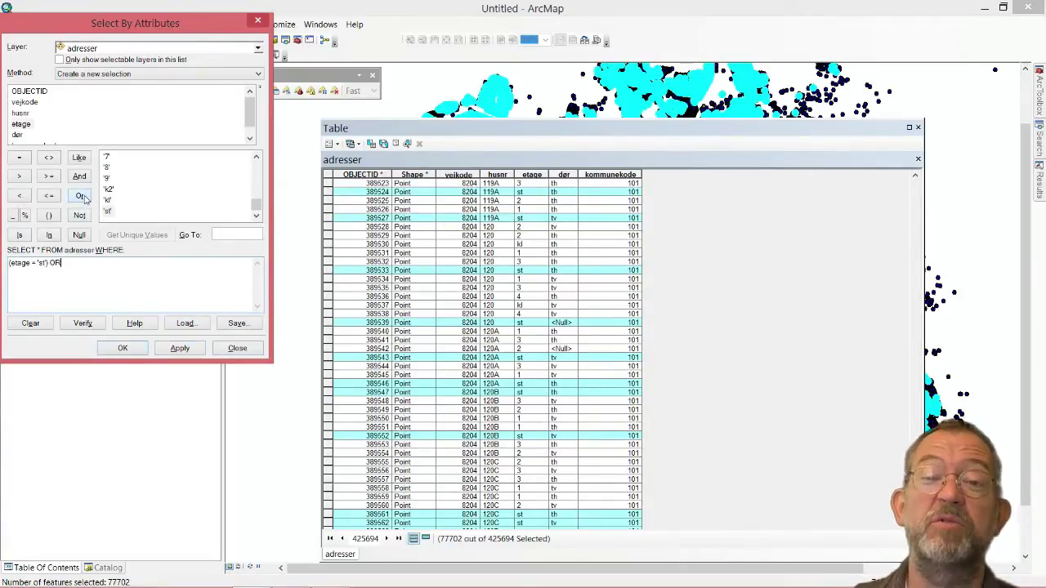
{"action": "double_click", "coordinate": [22, 124]}
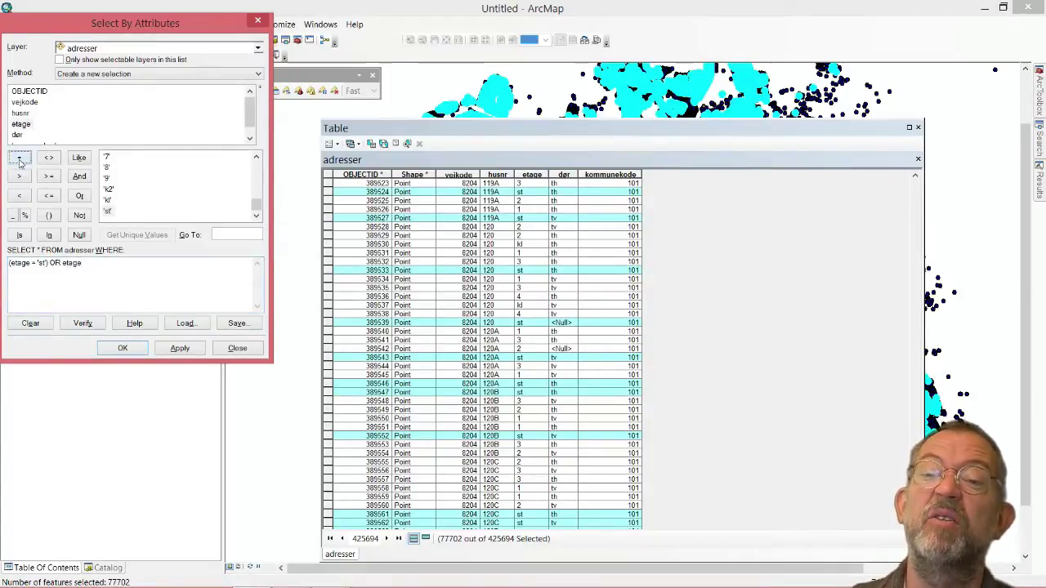
{"action": "left_click", "coordinate": [20, 158]}
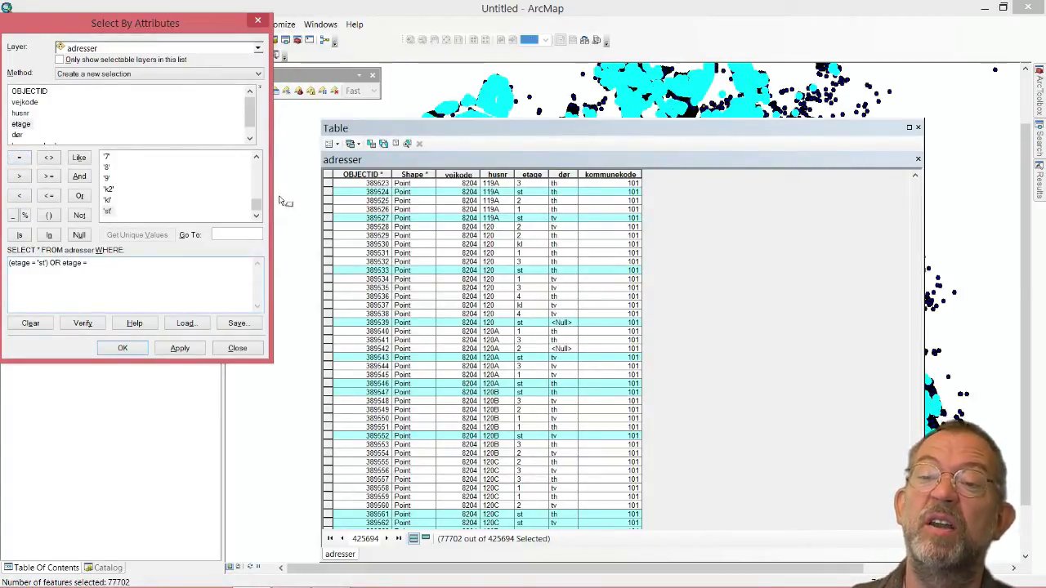
{"action": "left_click_drag", "start_coordinate": [256, 206], "coordinate": [258, 169]}
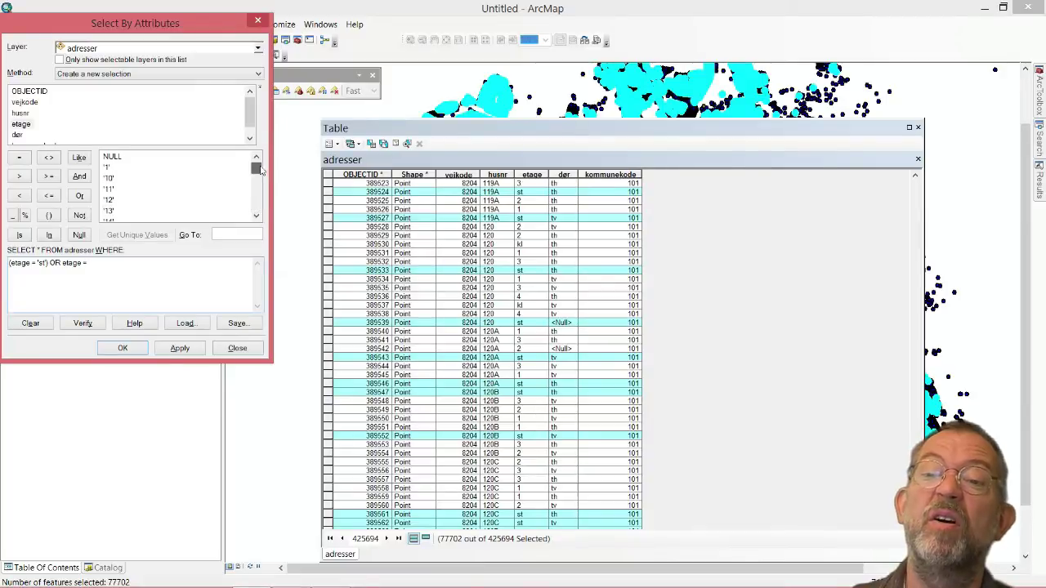
{"action": "double_click", "coordinate": [107, 167]}
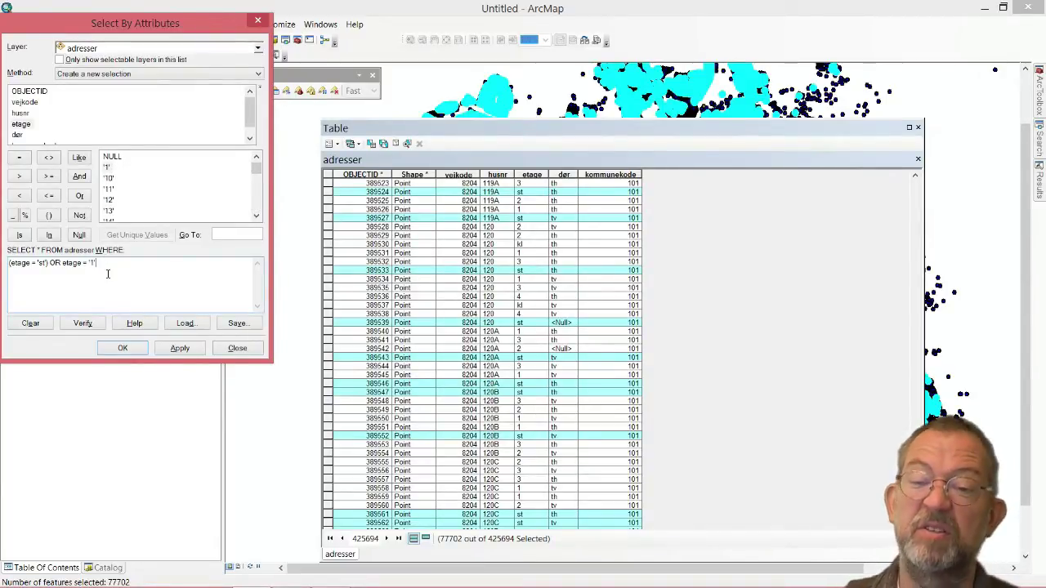
{"action": "type", "text": ")"}
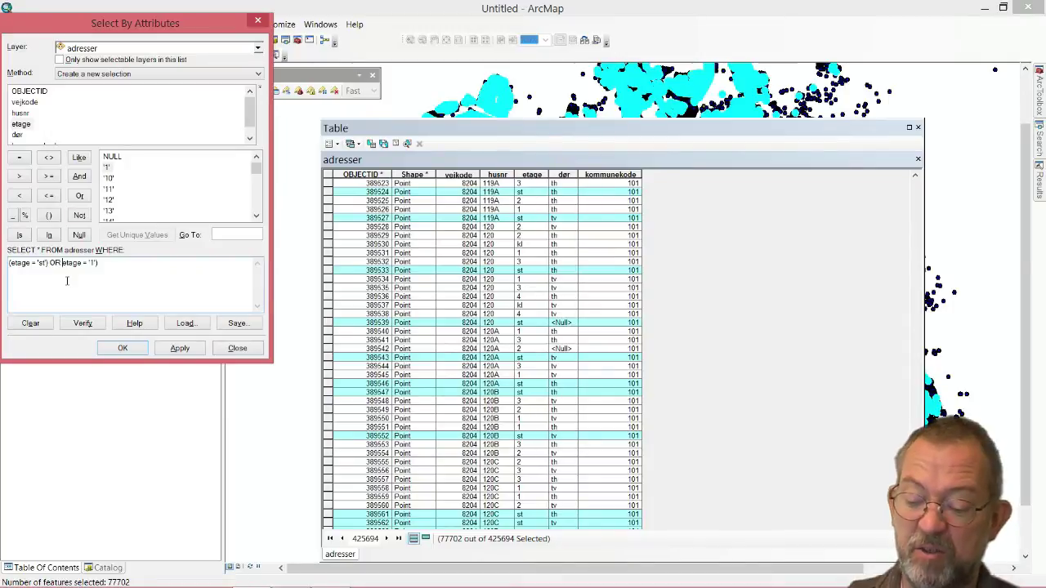
{"action": "type", "text": "("}
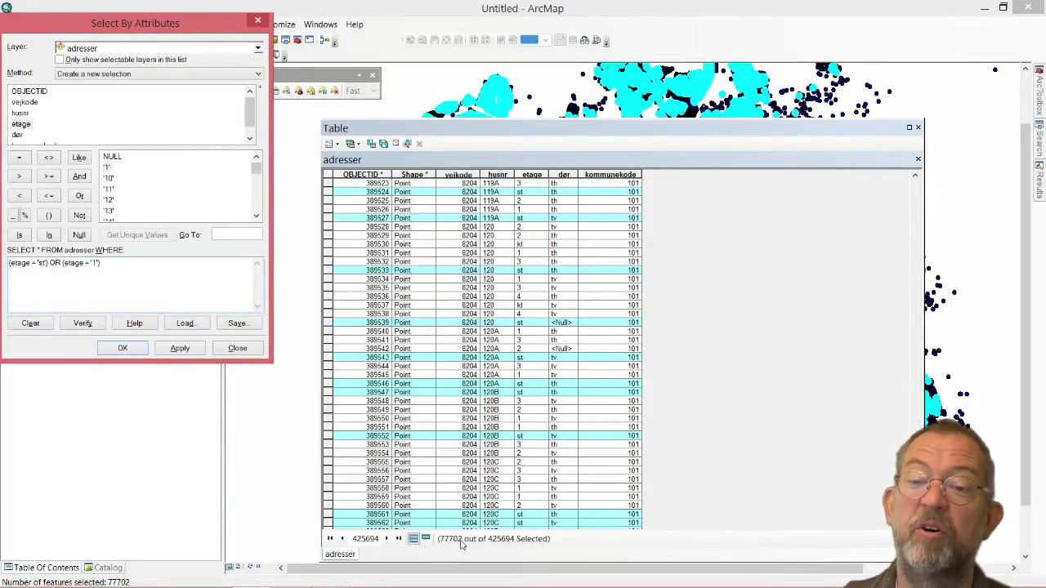
{"action": "left_click", "coordinate": [191, 349]}
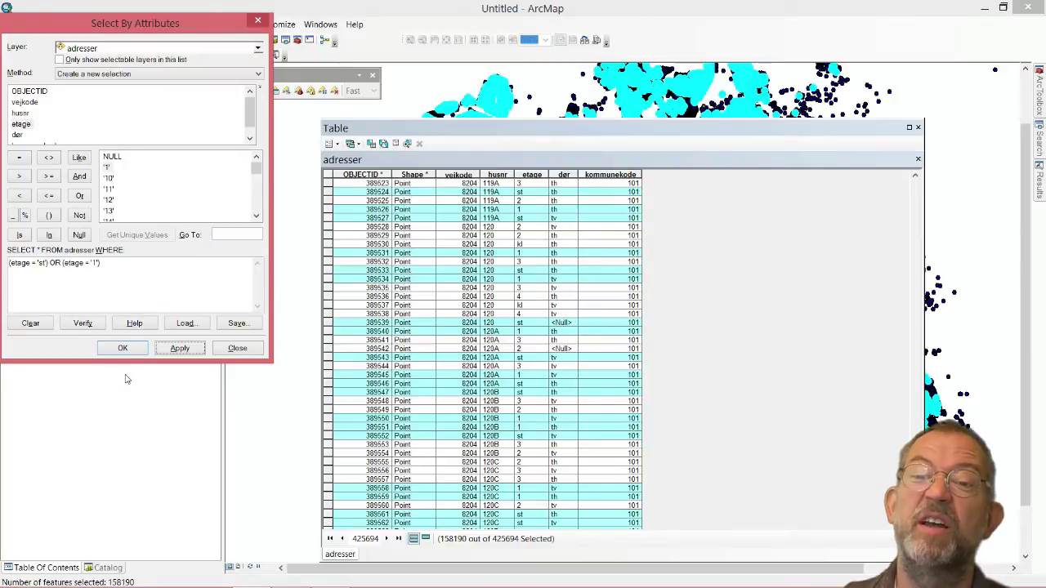
Replace the OR operator between the two etage conditions with and, and apply the query
{"action": "double_click", "coordinate": [55, 262]}
{"action": "type", "text": "and"}
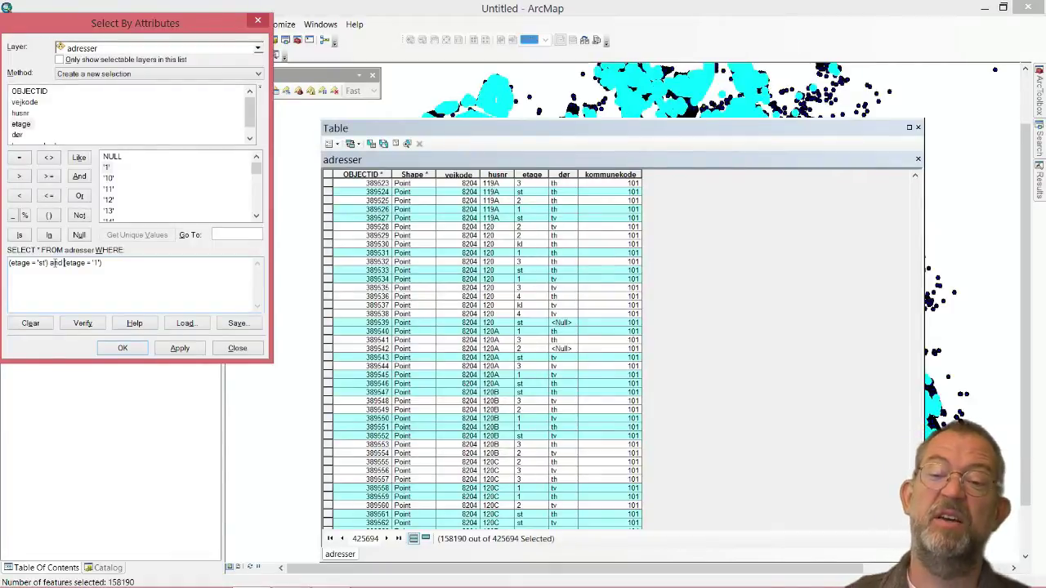
{"action": "left_click", "coordinate": [185, 349]}
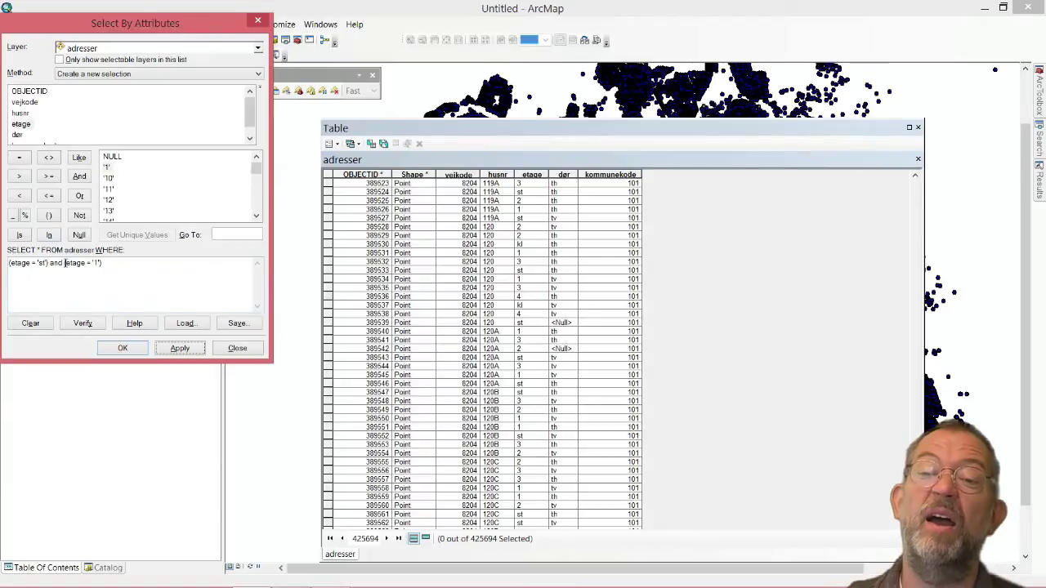
Replace the second etage condition with (husnr = '1') and apply the combined query to the adresser layer
{"action": "left_click_drag", "start_coordinate": [64, 262], "coordinate": [151, 271]}
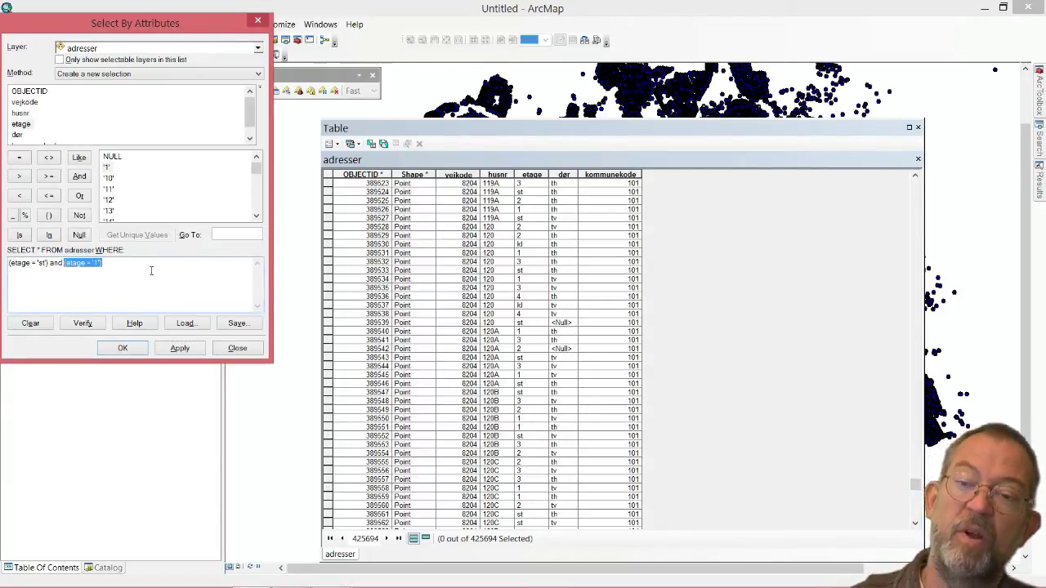
{"action": "key", "text": "Delete"}
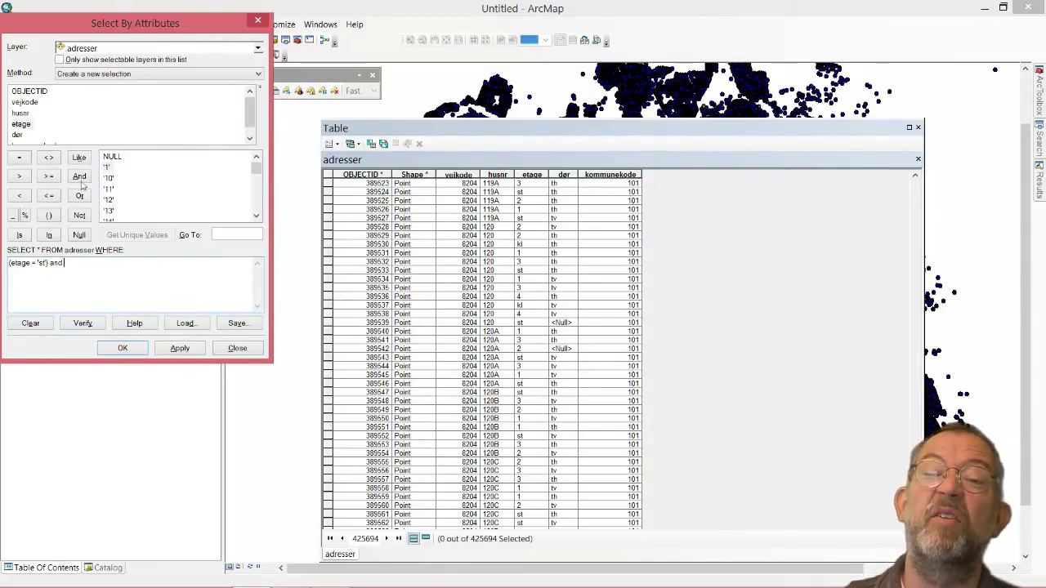
{"action": "double_click", "coordinate": [21, 113]}
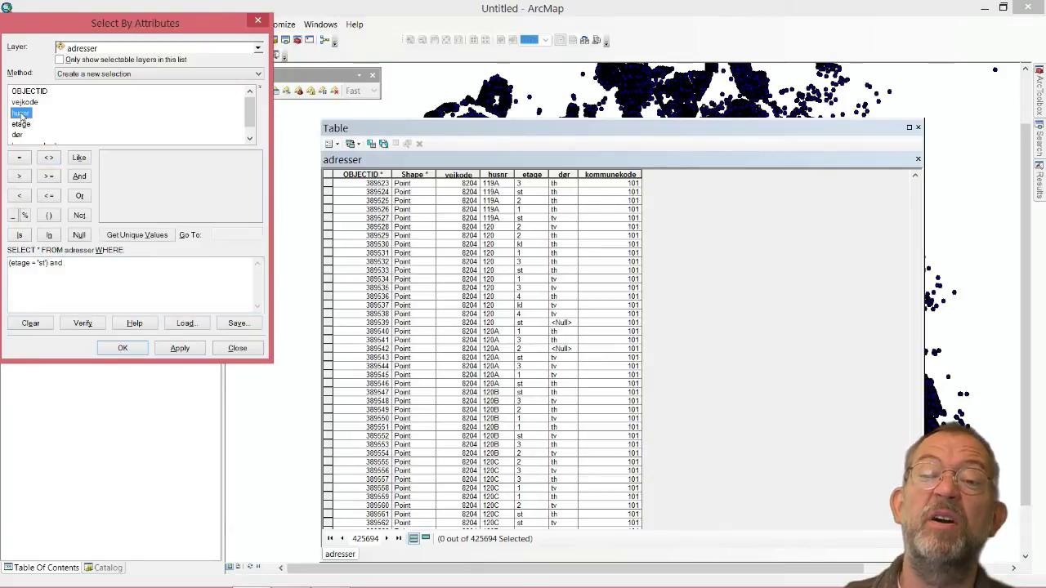
{"action": "left_click", "coordinate": [19, 158]}
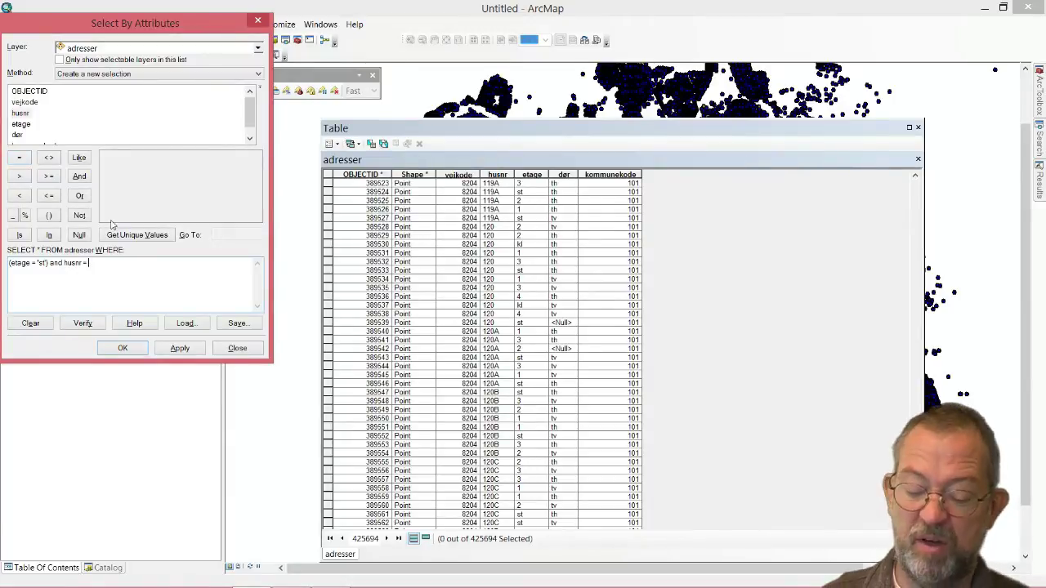
{"action": "type", "text": "'1'"}
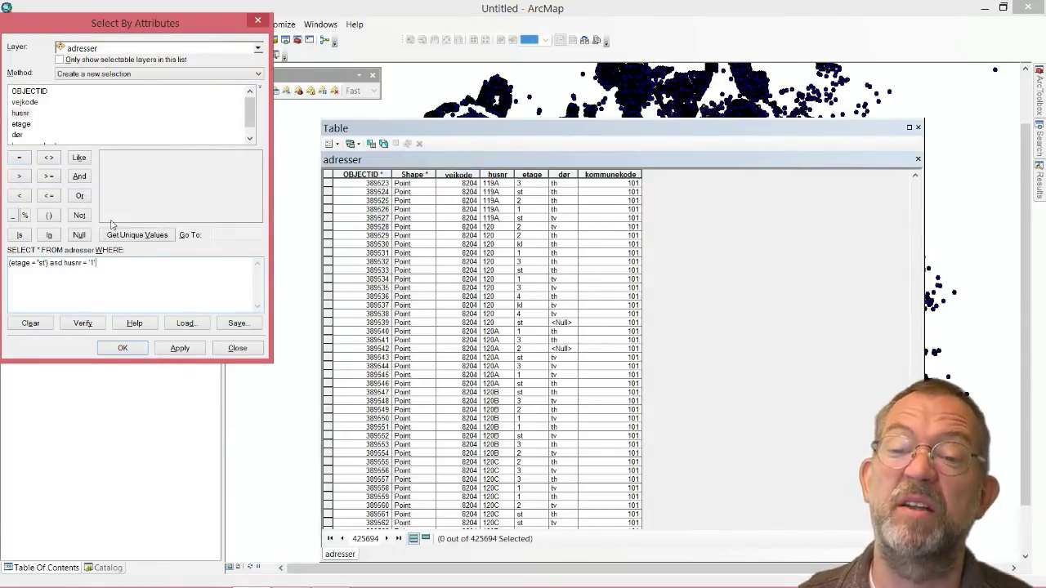
{"action": "left_click", "coordinate": [64, 263]}
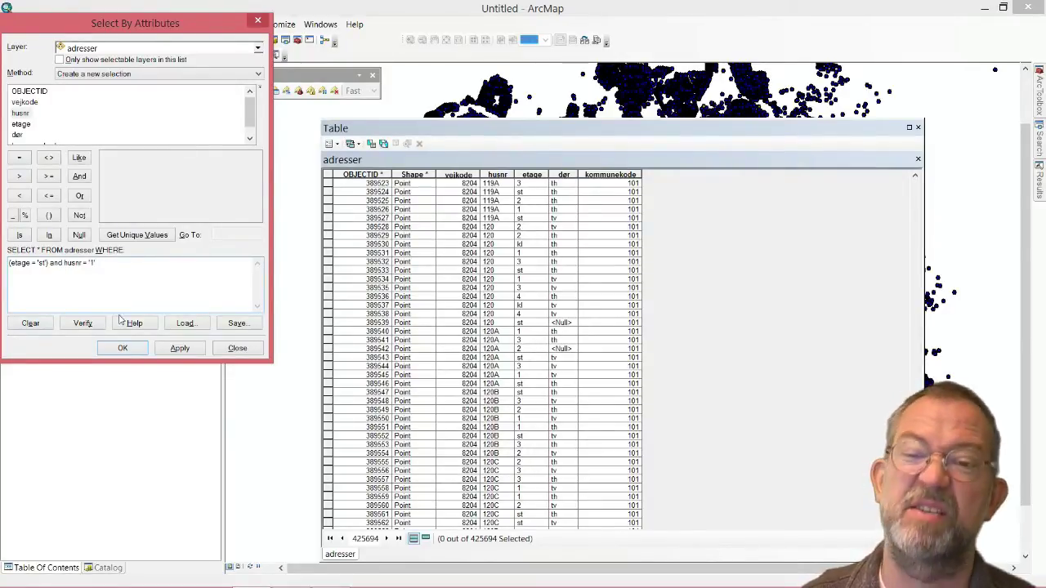
{"action": "type", "text": "("}
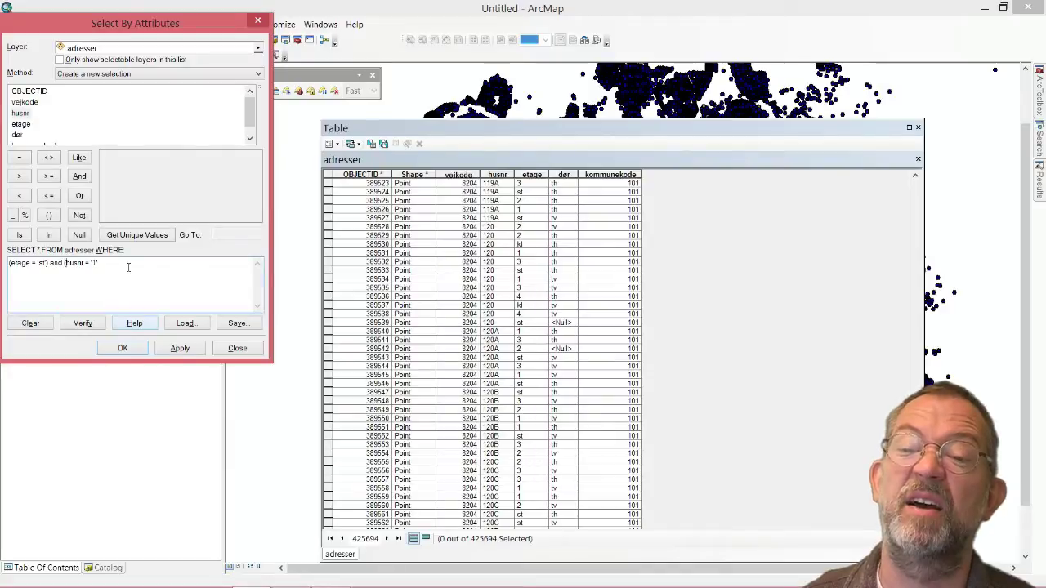
{"action": "left_click", "coordinate": [121, 262]}
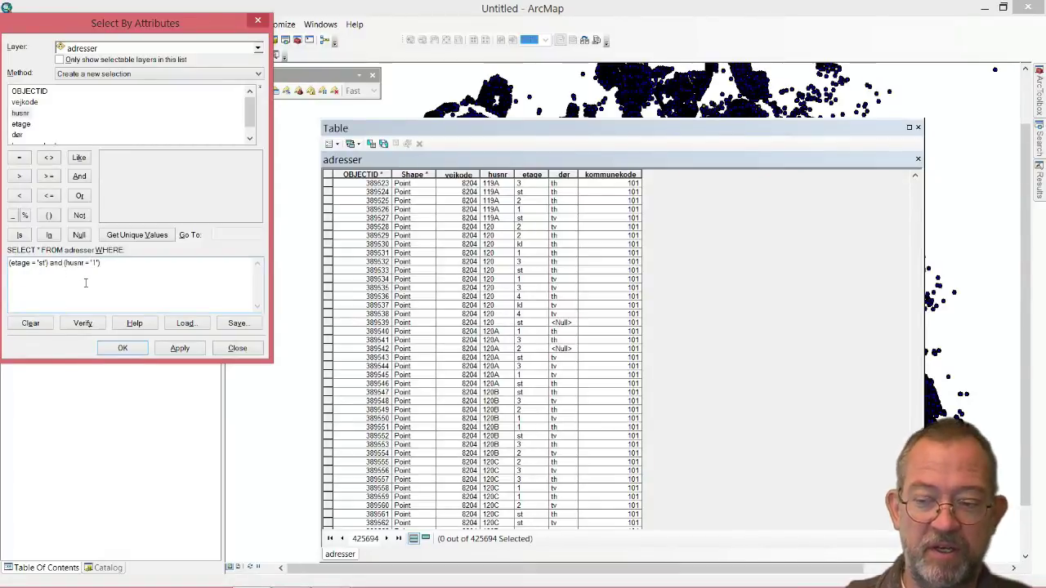
{"action": "left_click", "coordinate": [180, 349]}
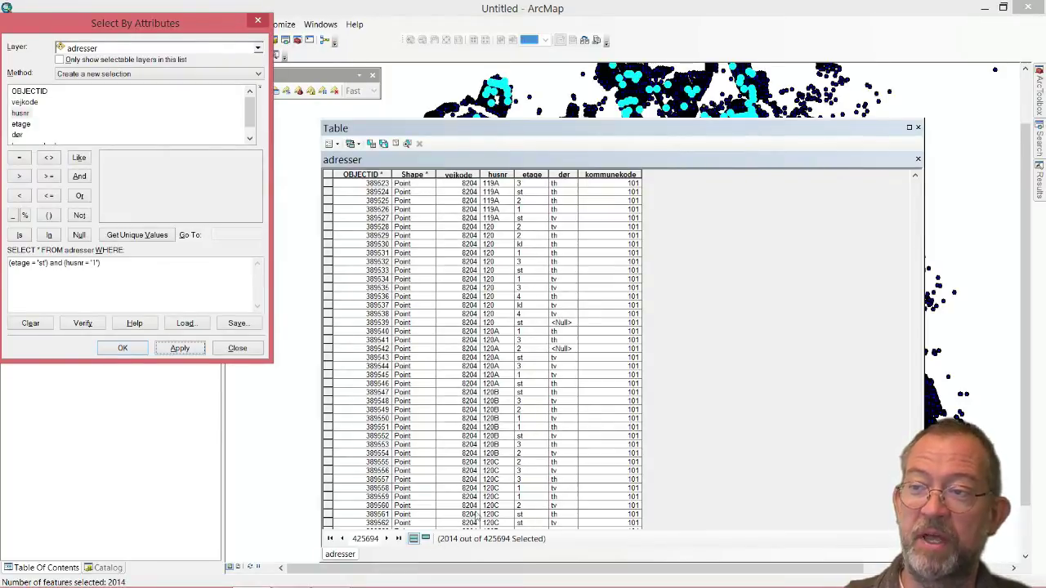
Move the attribute table off the map to examine the selected address points, and move it back over the map
{"action": "left_click_drag", "start_coordinate": [728, 127], "coordinate": [627, 333]}
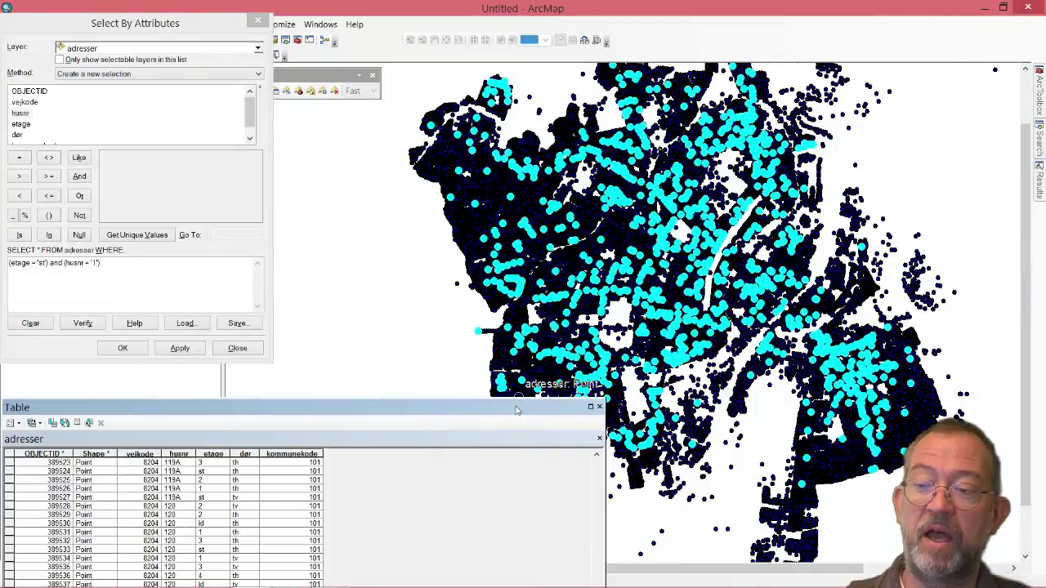
{"action": "left_click_drag", "start_coordinate": [519, 407], "coordinate": [787, 103]}
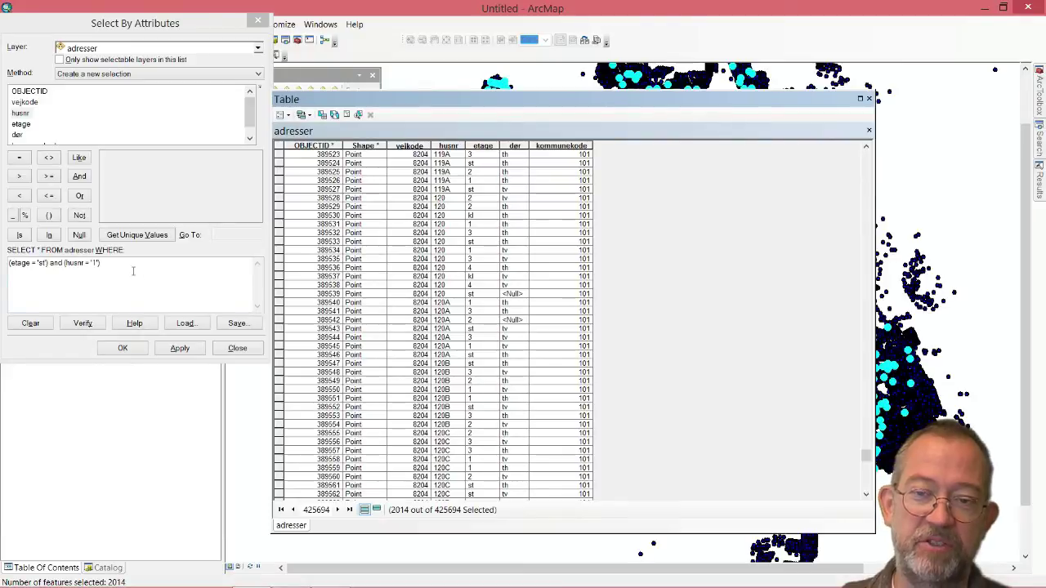
Replace the whole selection query with dør IS NULL and apply it to the adresser layer
{"action": "left_click_drag", "start_coordinate": [131, 270], "coordinate": [3, 262]}
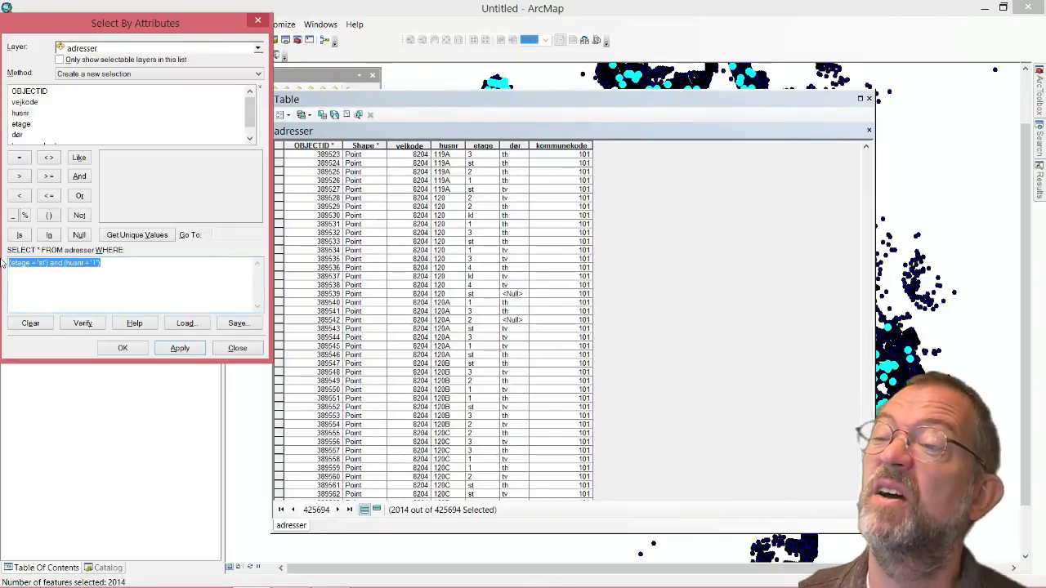
{"action": "key", "text": "Delete"}
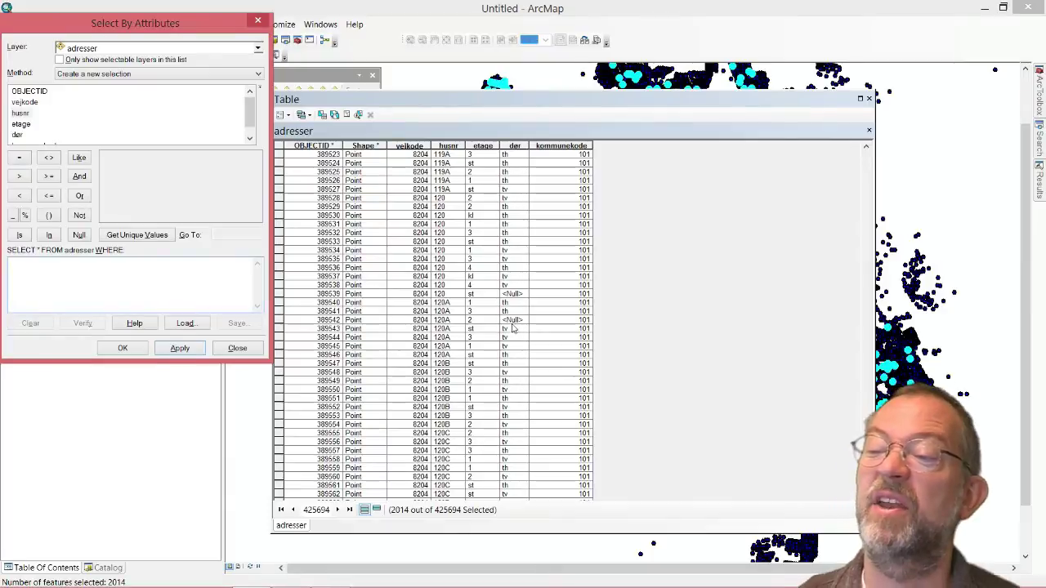
{"action": "left_click", "coordinate": [125, 271]}
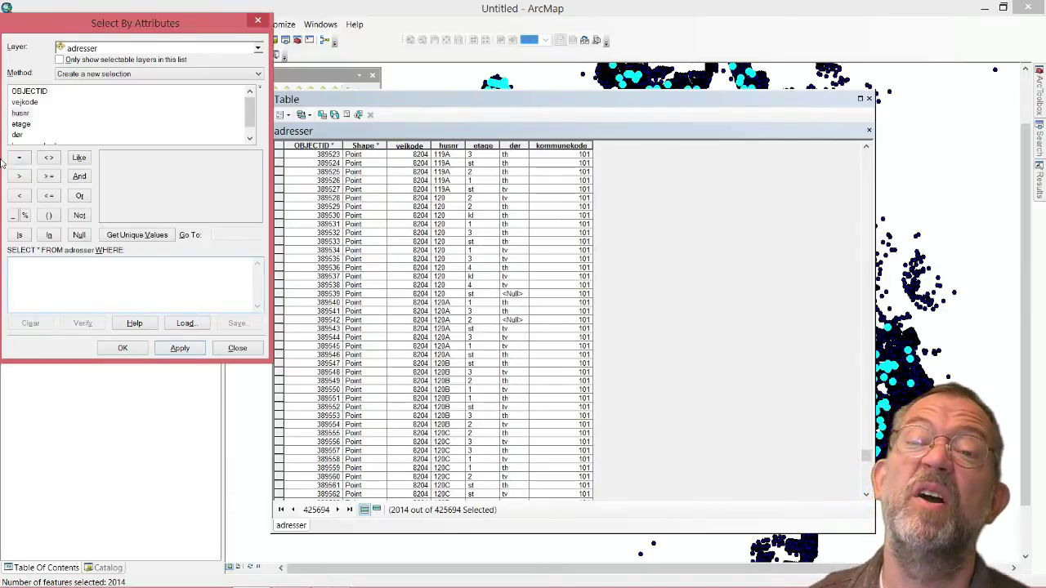
{"action": "left_click", "coordinate": [20, 135]}
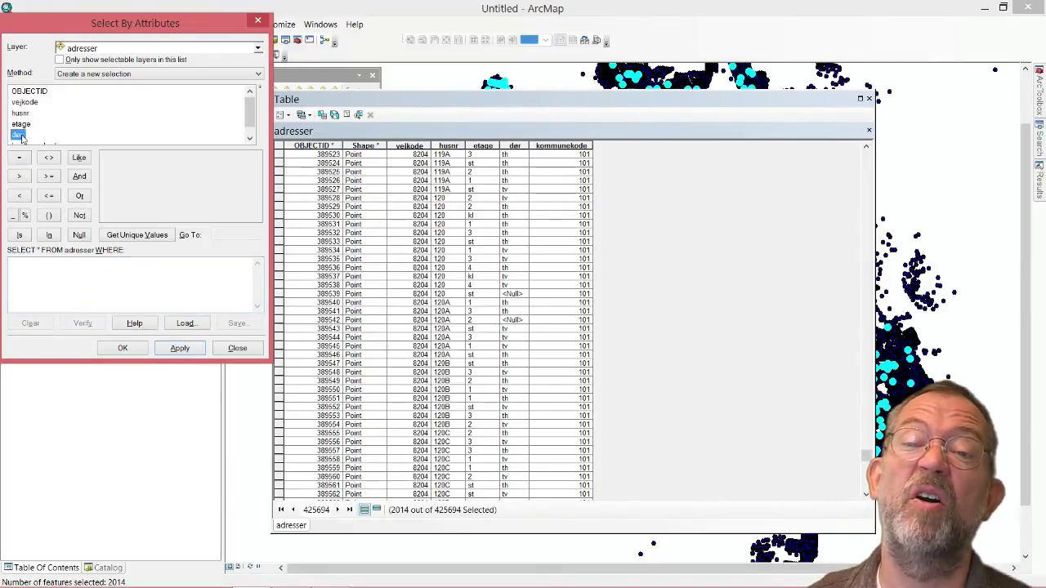
{"action": "double_click", "coordinate": [20, 134]}
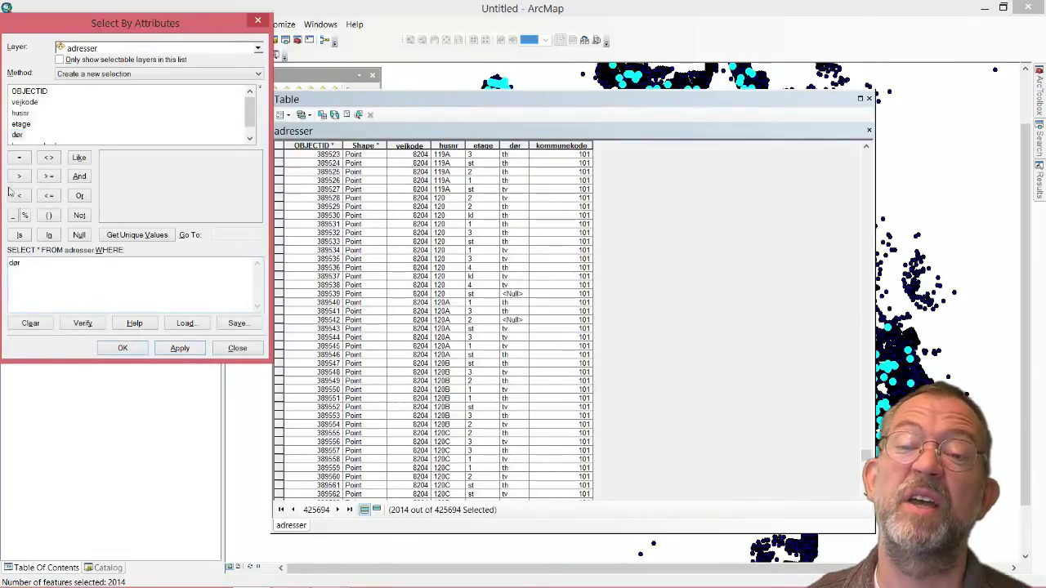
{"action": "left_click", "coordinate": [20, 235]}
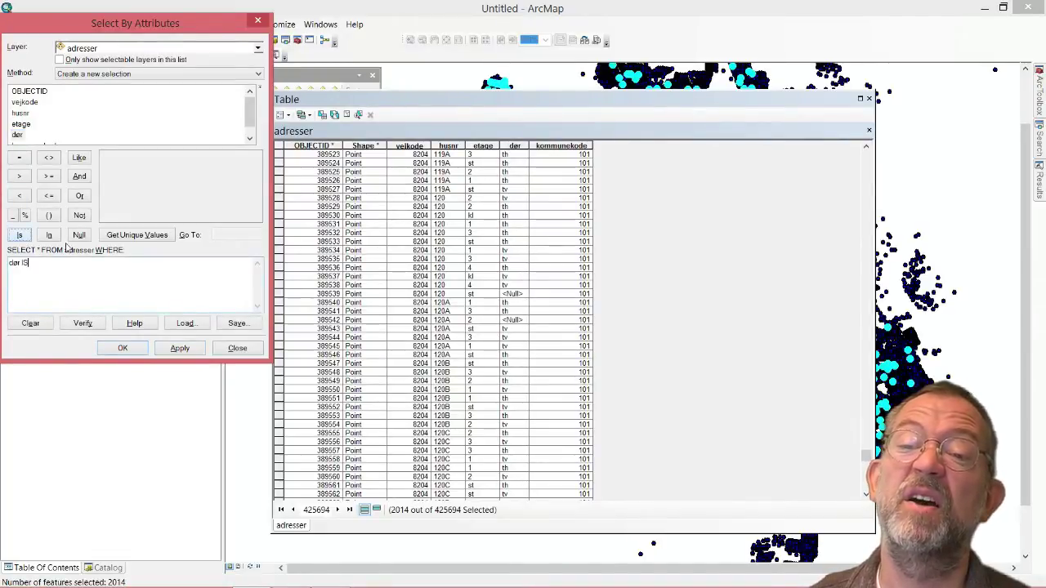
{"action": "left_click", "coordinate": [79, 235]}
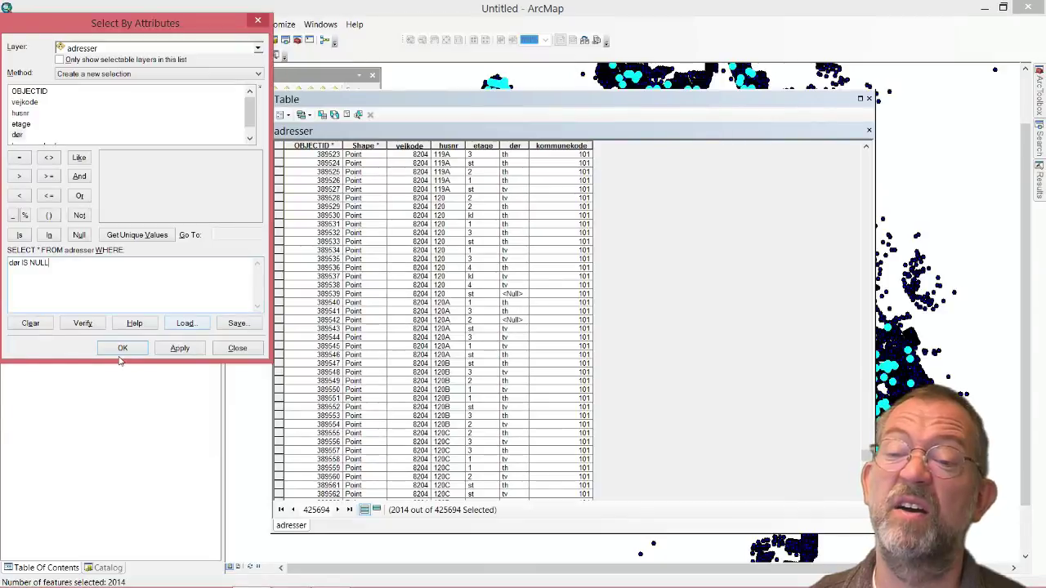
{"action": "left_click", "coordinate": [186, 349]}
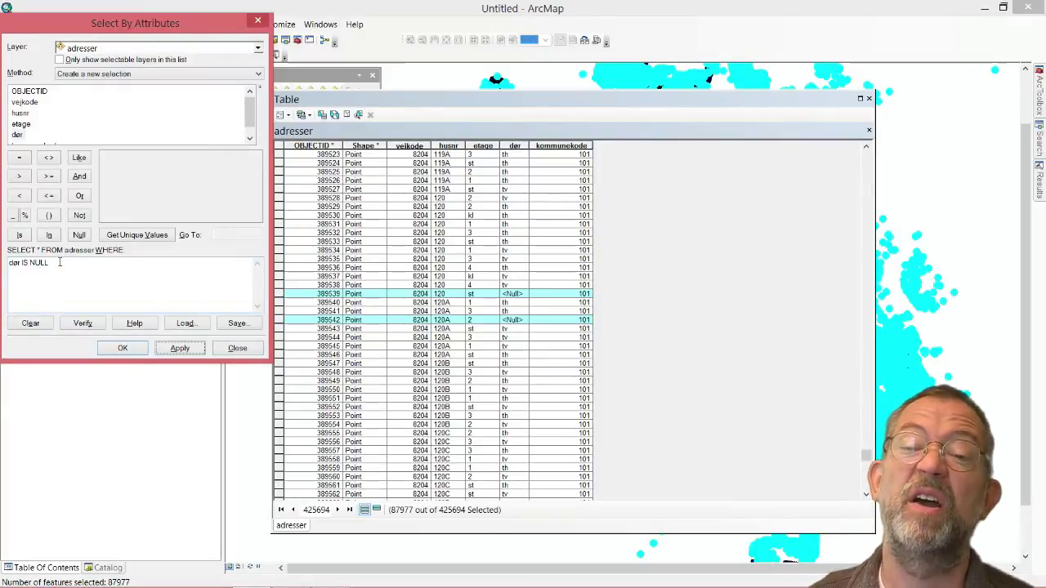
Replace the whole selection query with the beginning of a list condition on the floor field, etage IN (
{"action": "key", "text": "ctrl+a"}
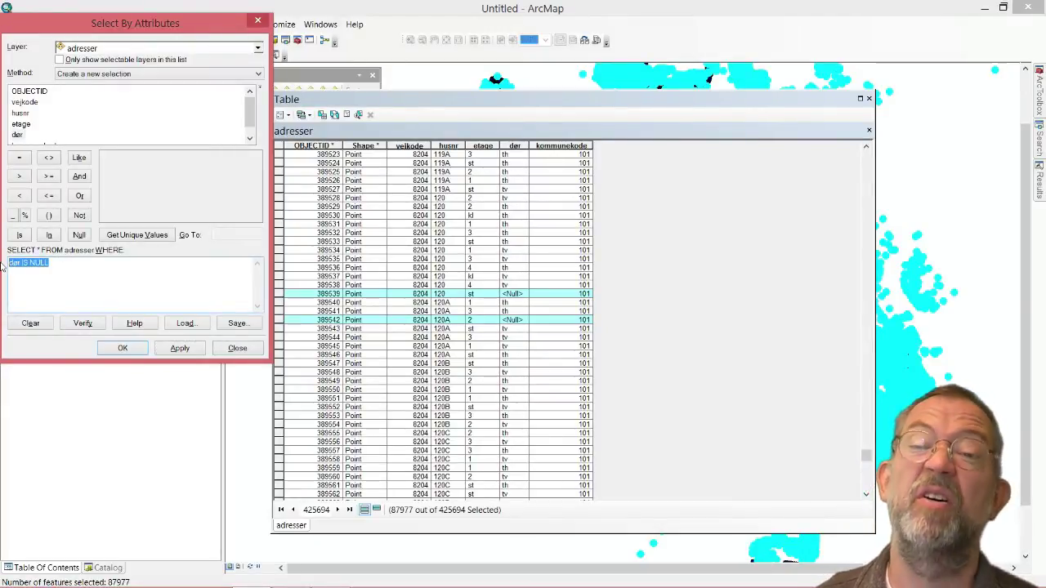
{"action": "key", "text": "Delete"}
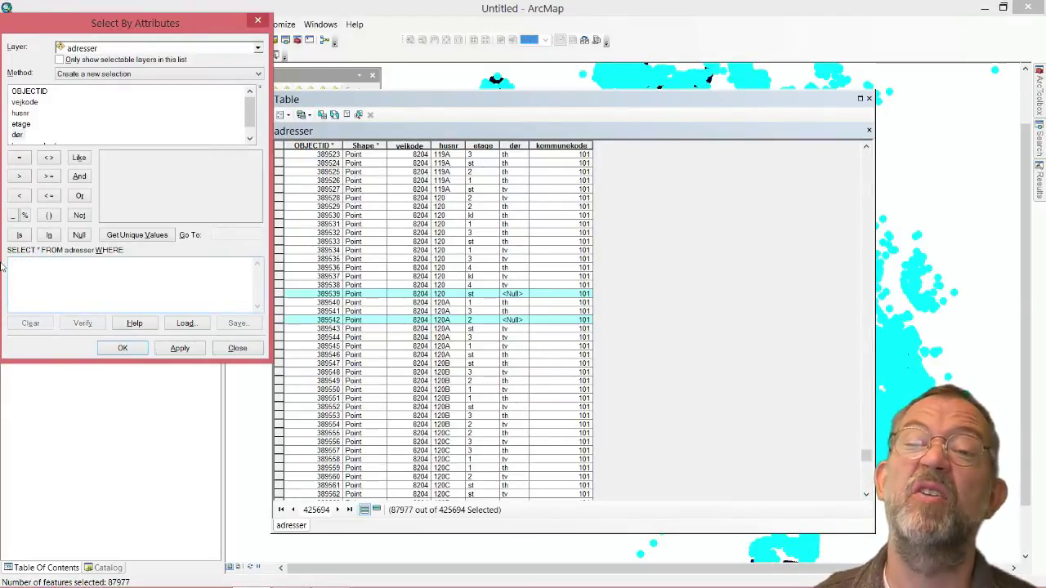
{"action": "double_click", "coordinate": [21, 124]}
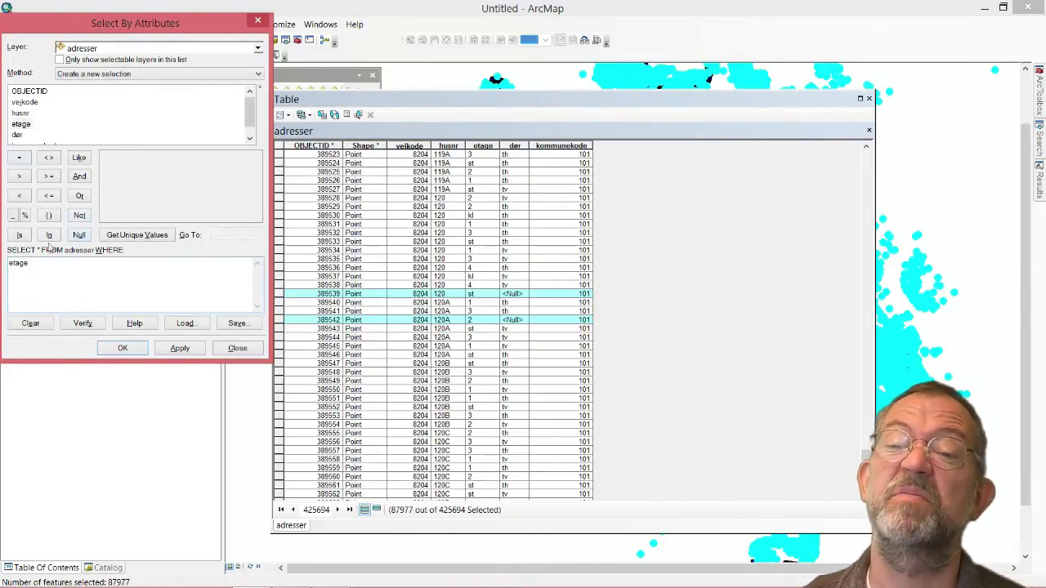
{"action": "left_click", "coordinate": [19, 235]}
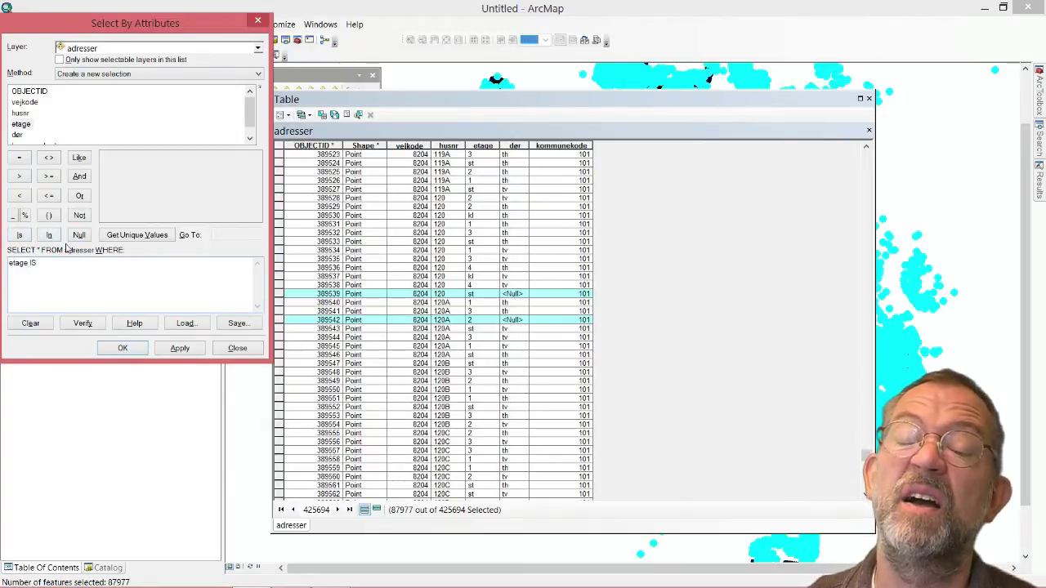
{"action": "left_click", "coordinate": [49, 236]}
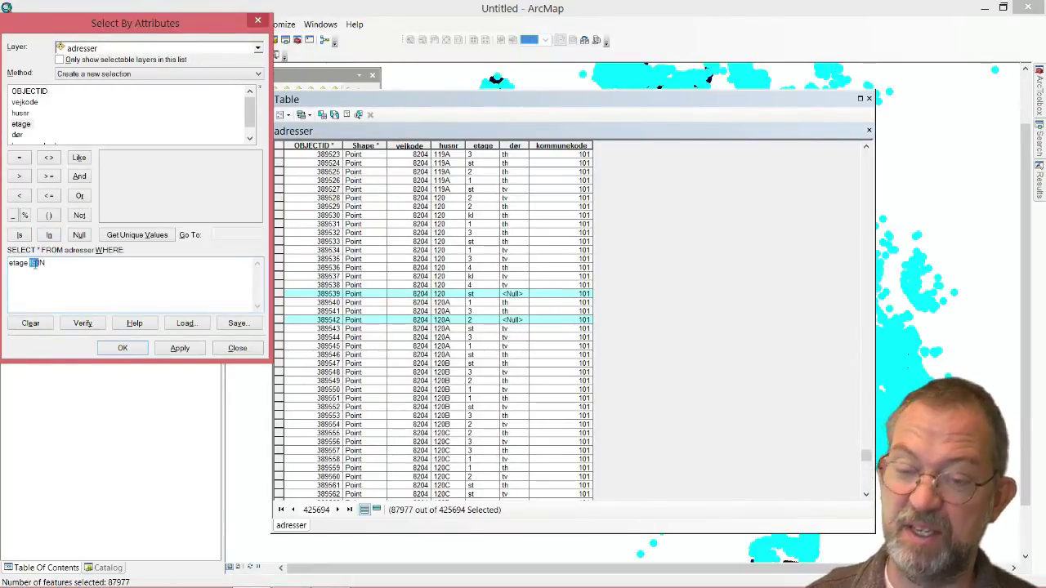
{"action": "key", "text": "Delete"}
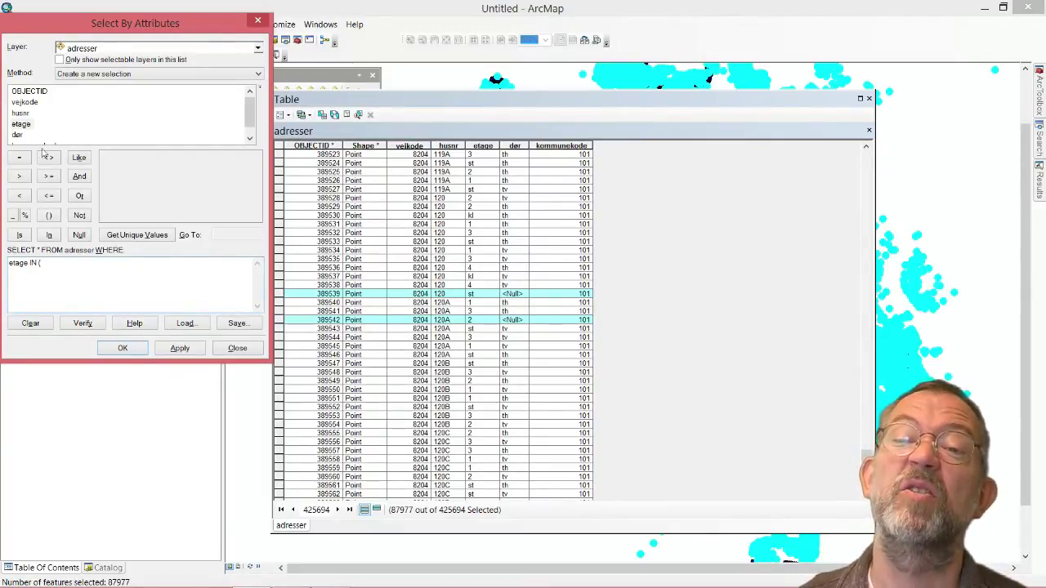
Complete the IN list with the etage values 'st', 'kl', 'k2' and '1', picked from the field's unique values, and close the parenthesis
{"action": "left_click", "coordinate": [22, 124]}
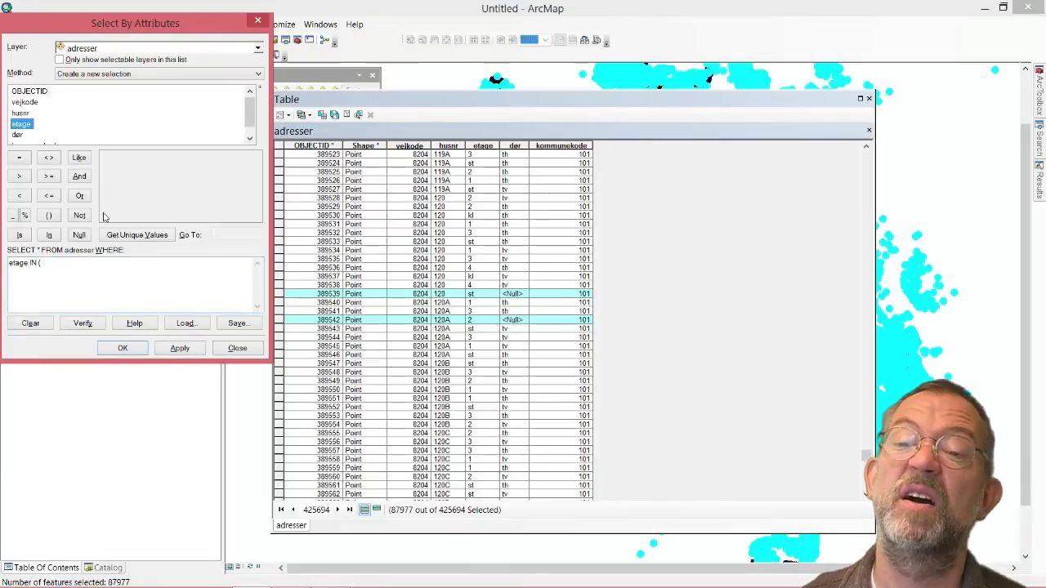
{"action": "left_click", "coordinate": [137, 235]}
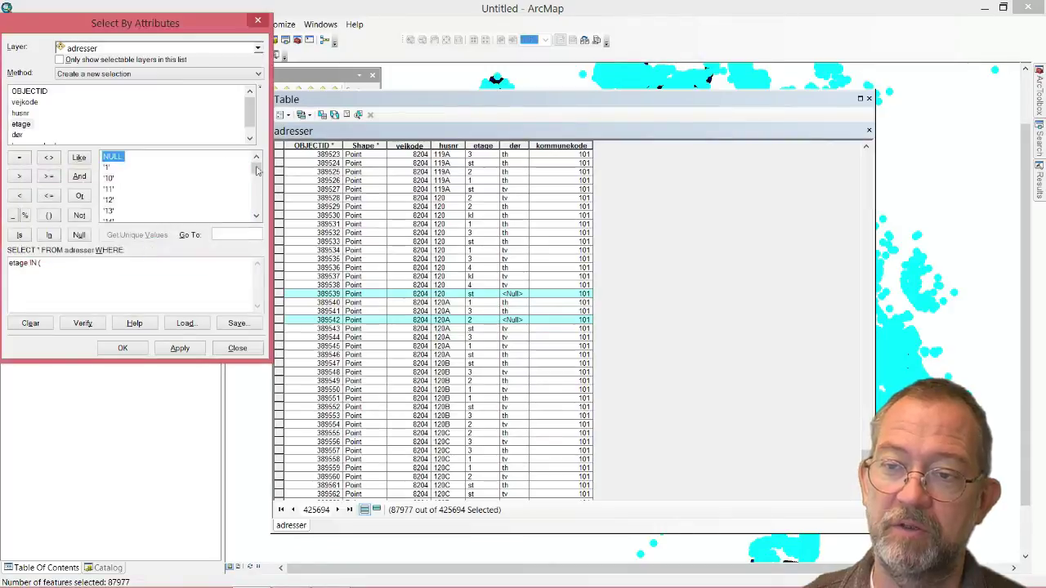
{"action": "left_click_drag", "start_coordinate": [258, 169], "coordinate": [242, 248]}
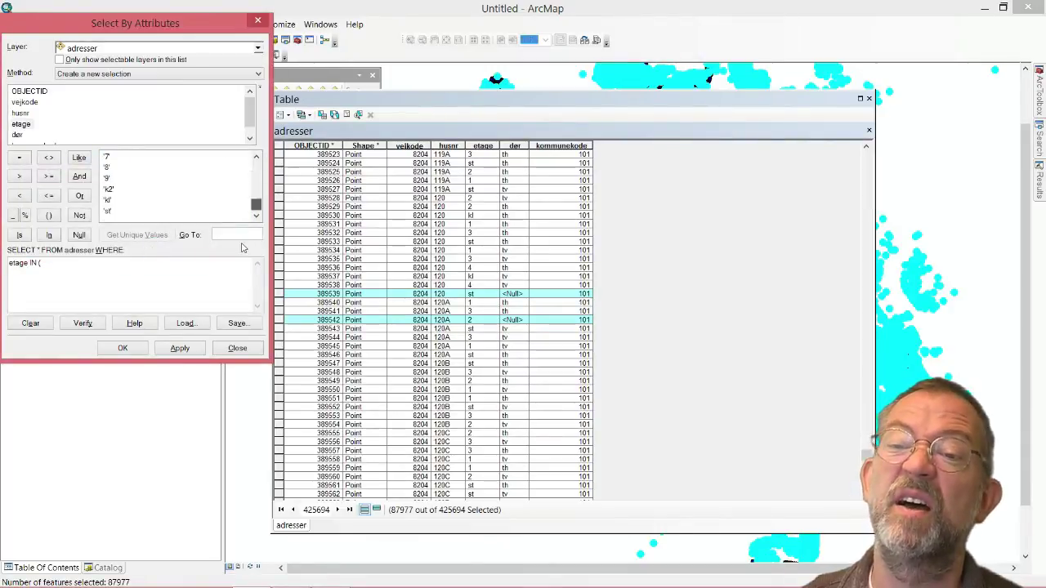
{"action": "double_click", "coordinate": [107, 212]}
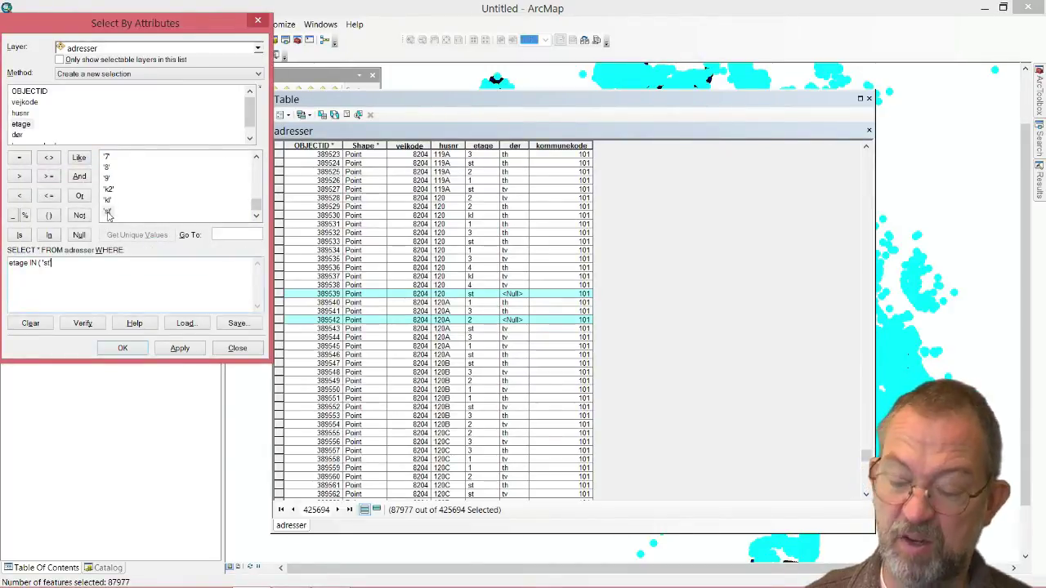
{"action": "type", "text": ","}
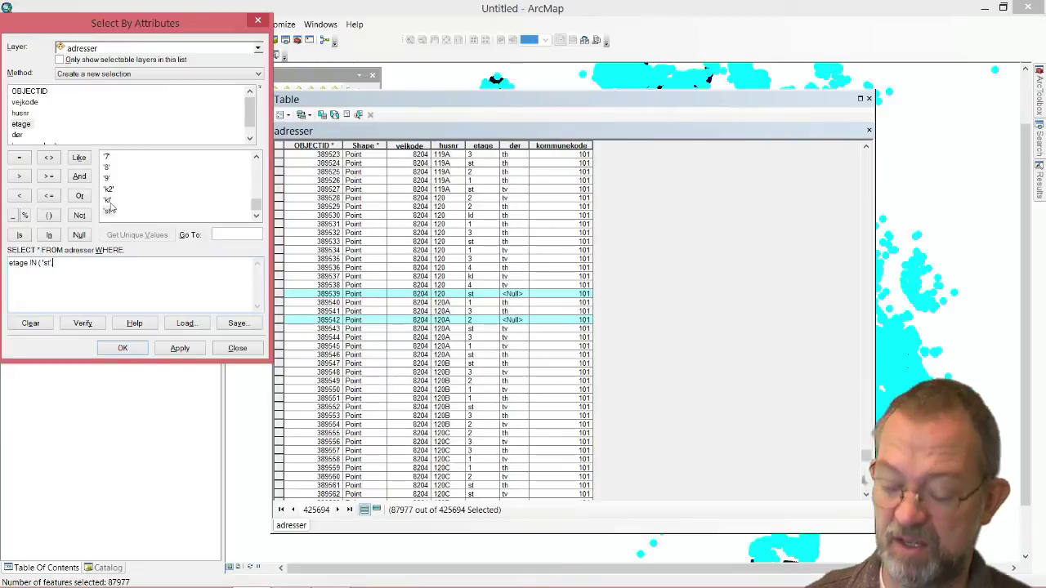
{"action": "double_click", "coordinate": [107, 200]}
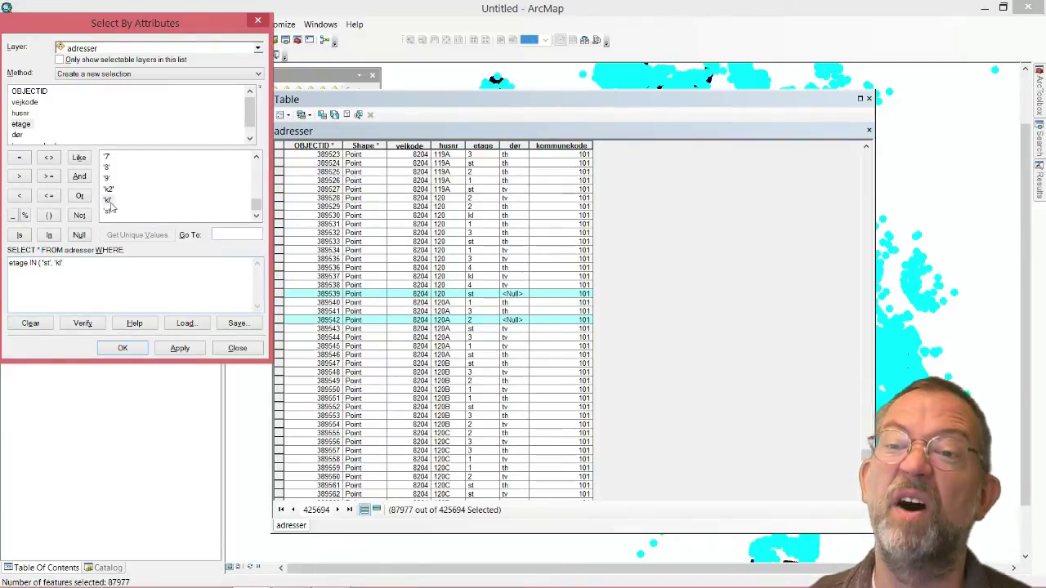
{"action": "double_click", "coordinate": [109, 190]}
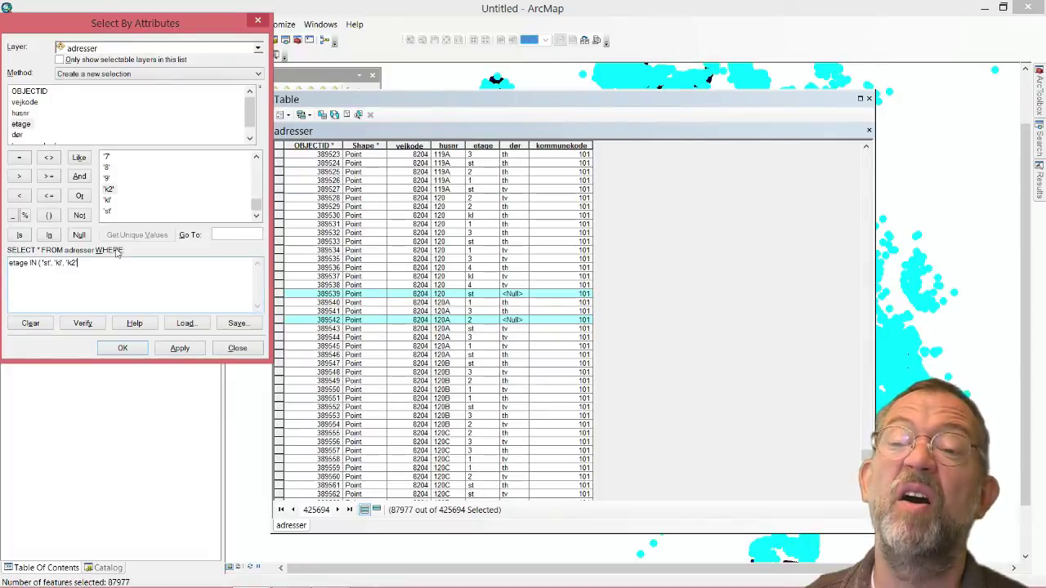
{"action": "type", "text": ")"}
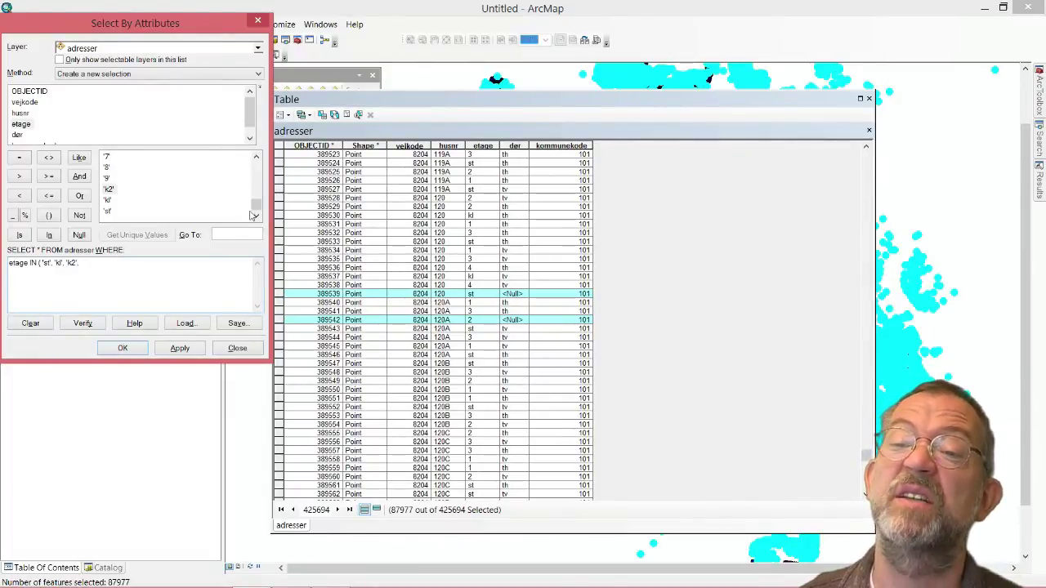
{"action": "left_click_drag", "start_coordinate": [256, 206], "coordinate": [257, 166]}
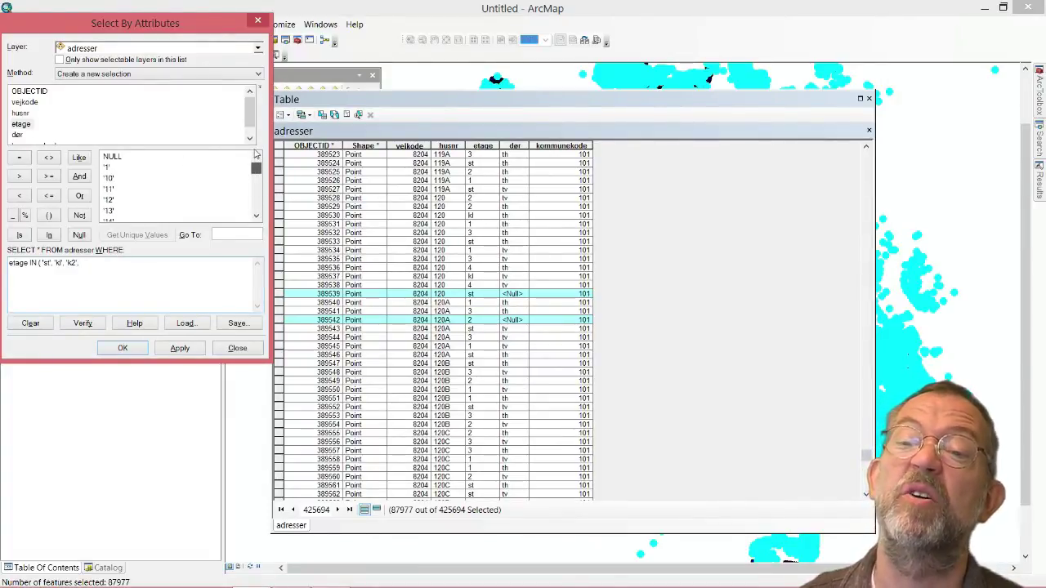
{"action": "left_click", "coordinate": [109, 169]}
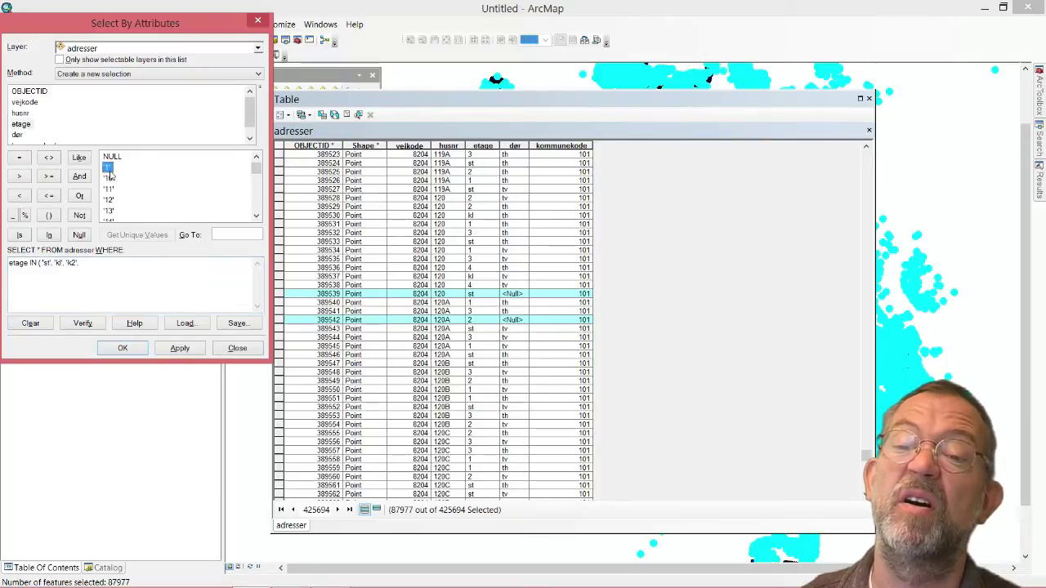
{"action": "double_click", "coordinate": [108, 169]}
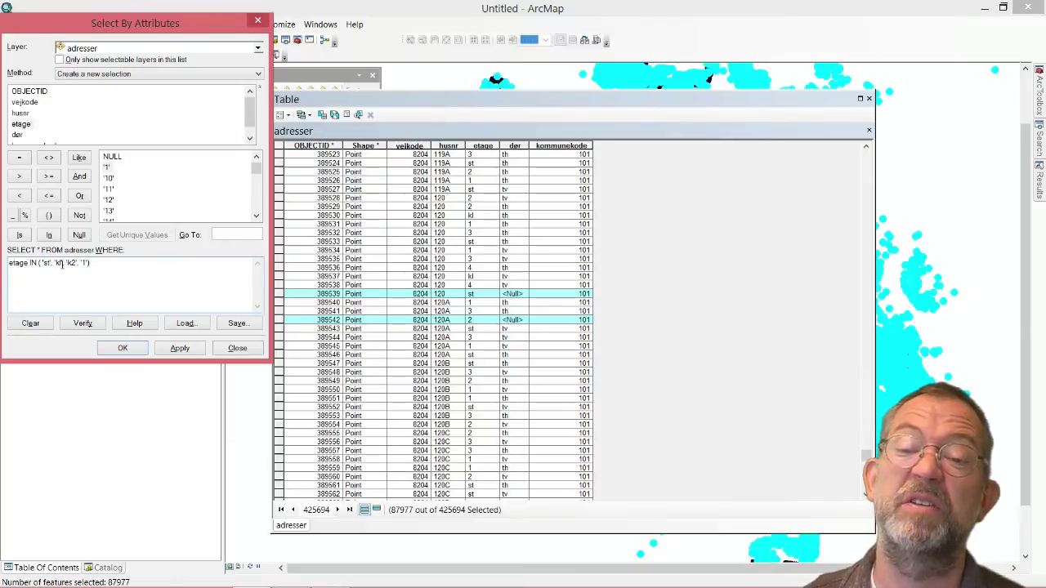
Verify the etage IN query and apply it to the adresser layer, closing the attribute selection dialog
{"action": "left_click", "coordinate": [83, 325]}
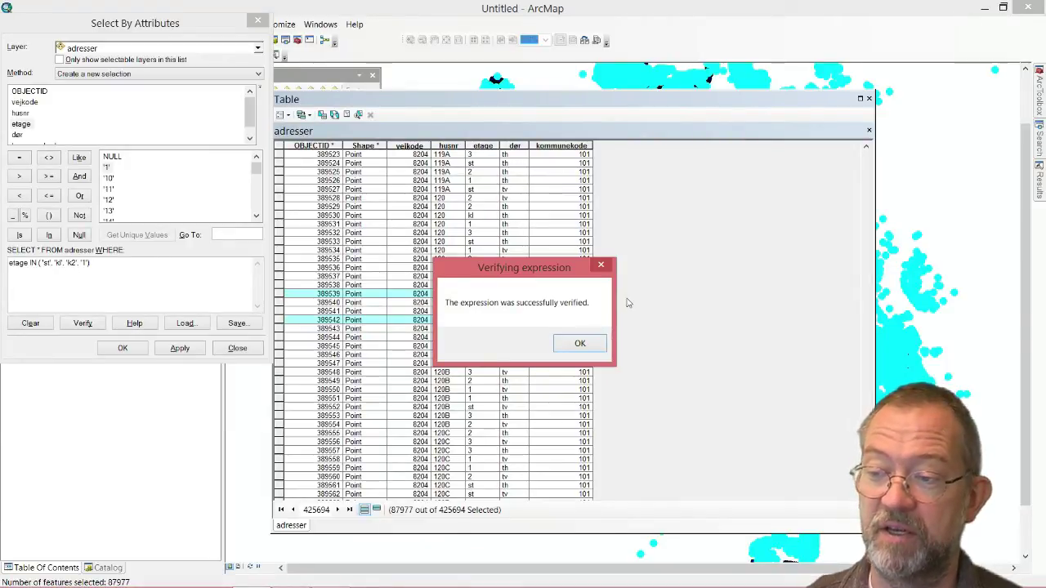
{"action": "left_click", "coordinate": [579, 344]}
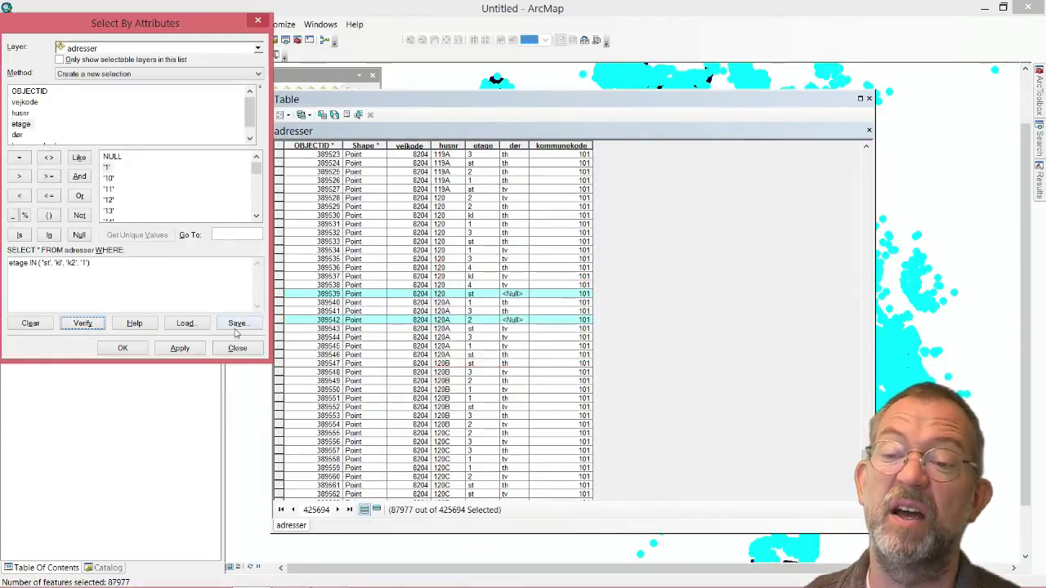
{"action": "left_click", "coordinate": [182, 348]}
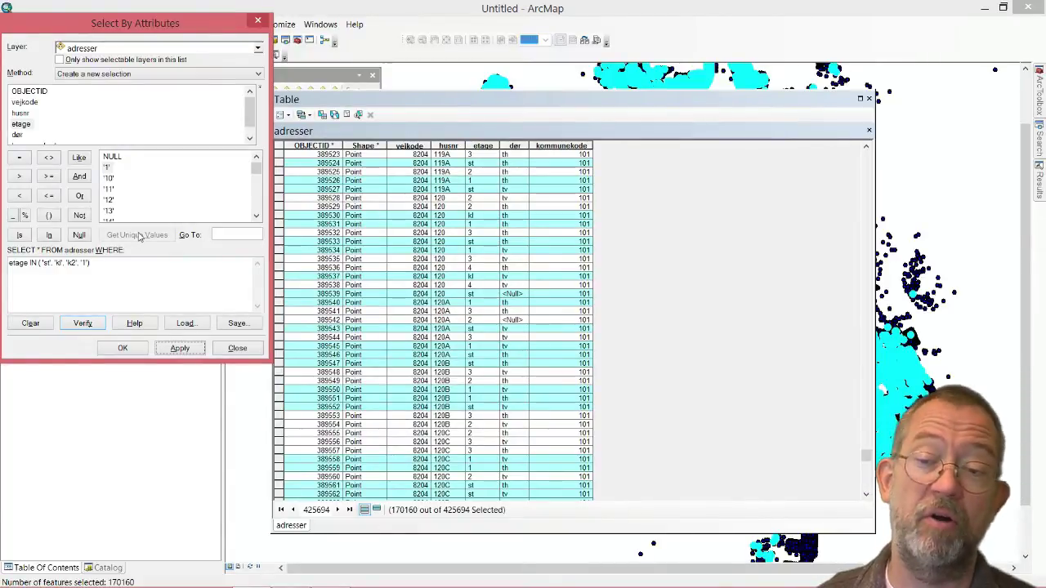
{"action": "left_click", "coordinate": [237, 352]}
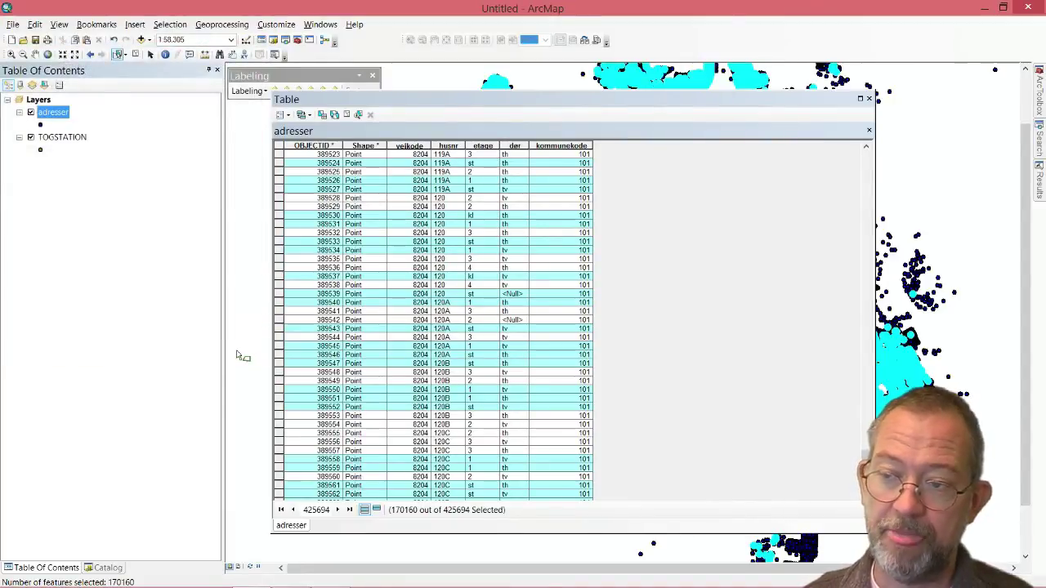
{"action": "key", "text": "alt+Tab"}
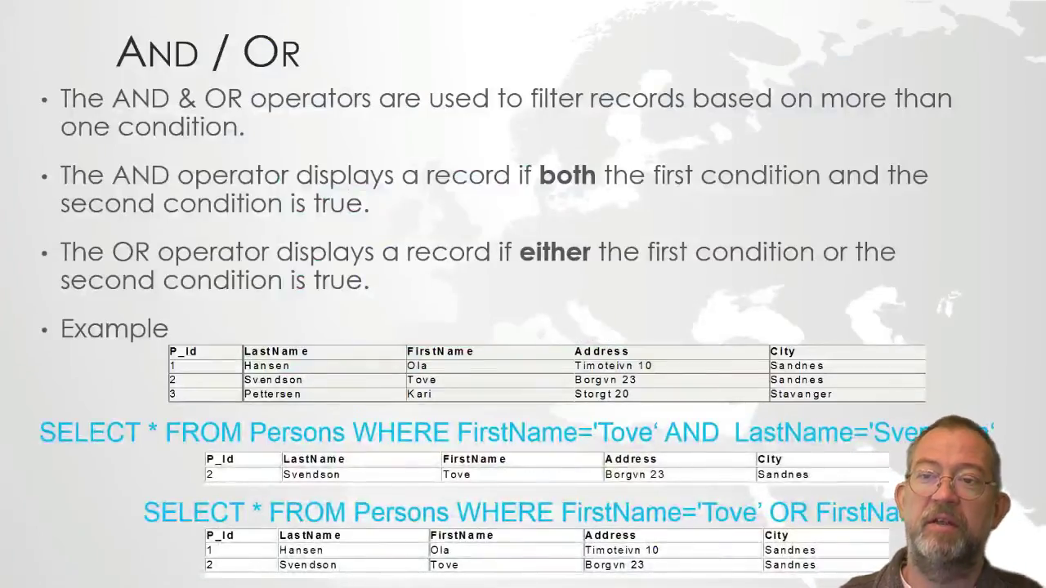
{"action": "key", "text": "Right"}
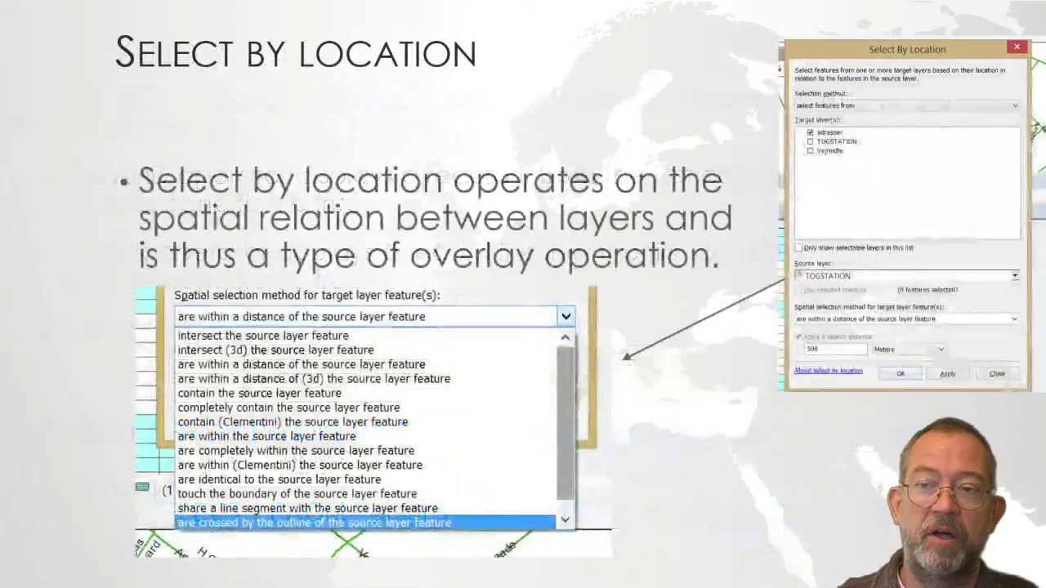
{"action": "key", "text": "Left"}
{"action": "key", "text": "Left"}
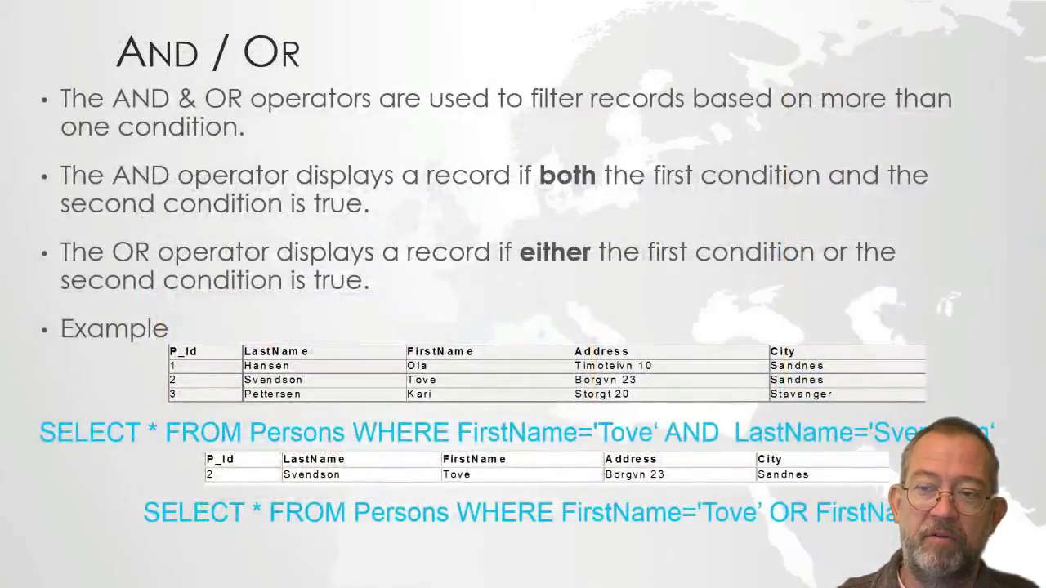
{"action": "key", "text": "Left"}
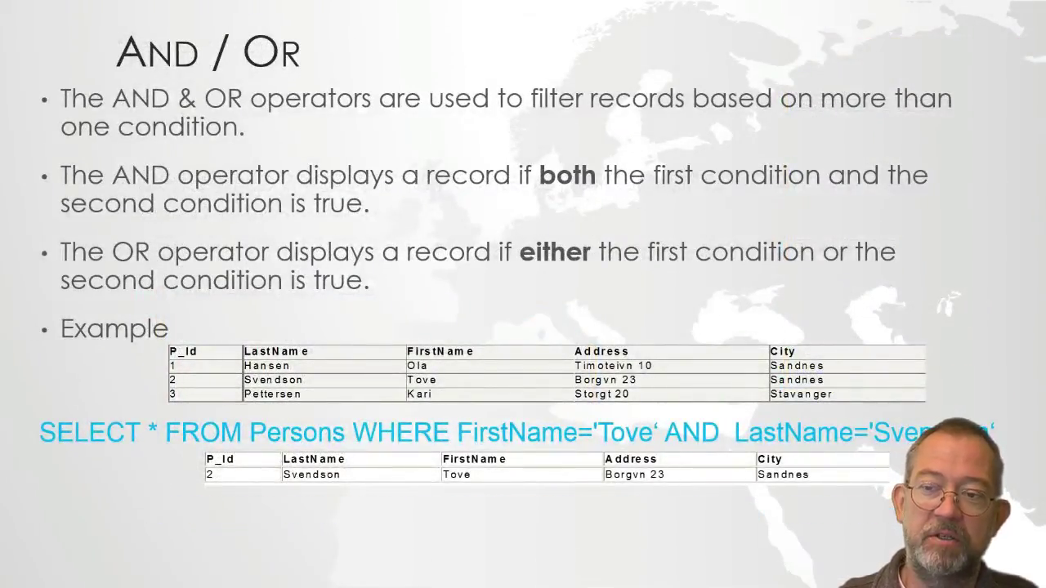
{"action": "key", "text": "Left"}
{"action": "key", "text": "Left"}
{"action": "key", "text": "Left"}
{"action": "key", "text": "Left"}
{"action": "key", "text": "Left"}
{"action": "key", "text": "Left"}
{"action": "key", "text": "Left"}
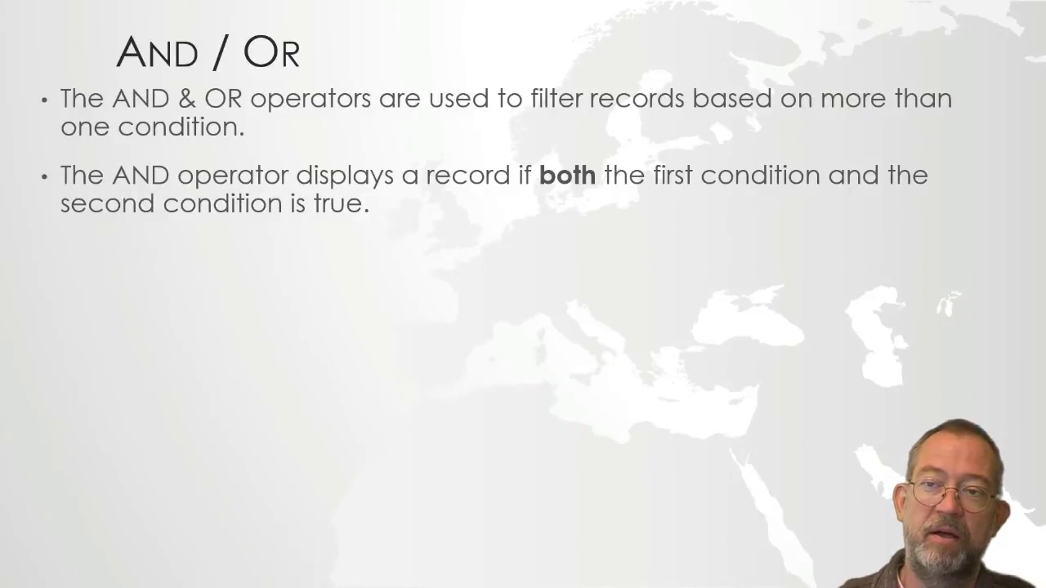
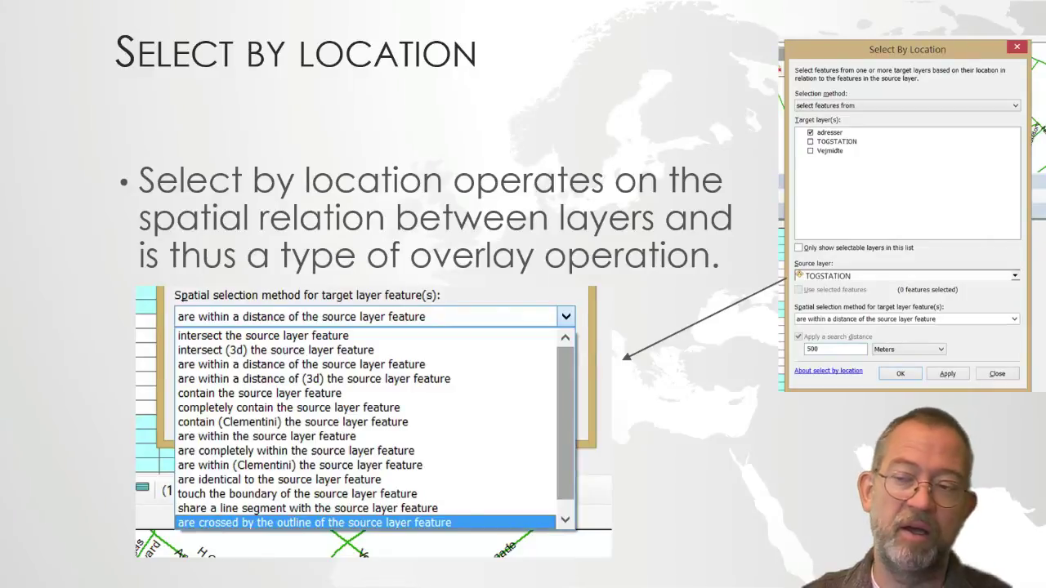
Switch back to ArcMap, search the ArcGIS Desktop Help for select by location, and open the Using Select By Location topic
{"action": "key", "text": "alt+Tab"}
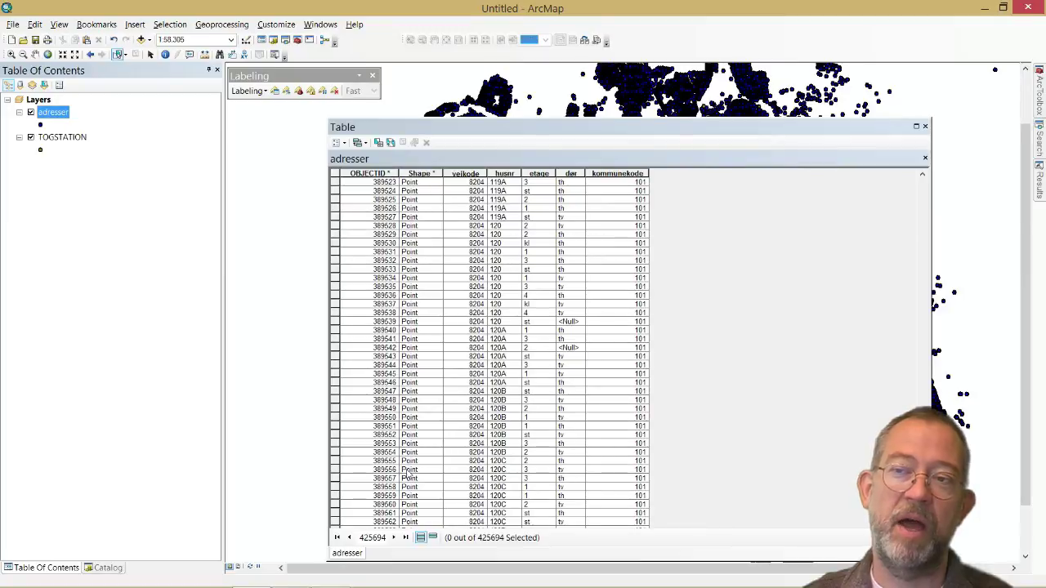
{"action": "left_click", "coordinate": [355, 24]}
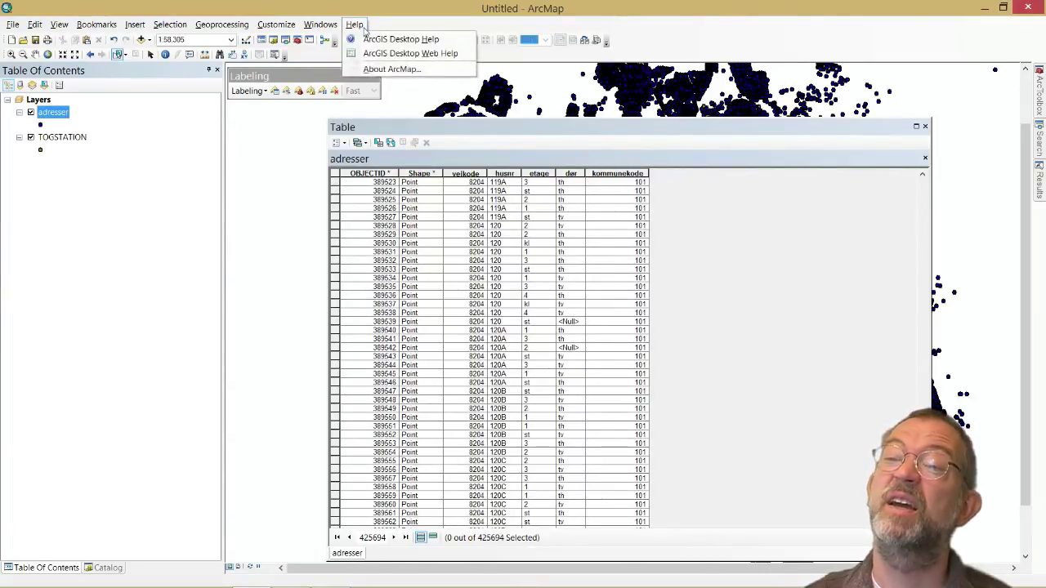
{"action": "left_click", "coordinate": [368, 40]}
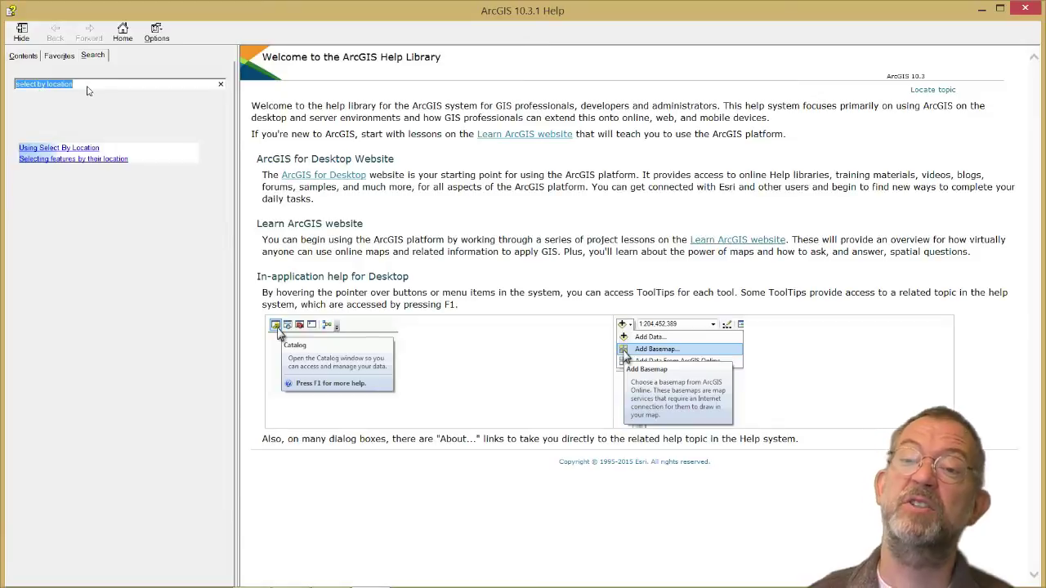
{"action": "left_click", "coordinate": [91, 89]}
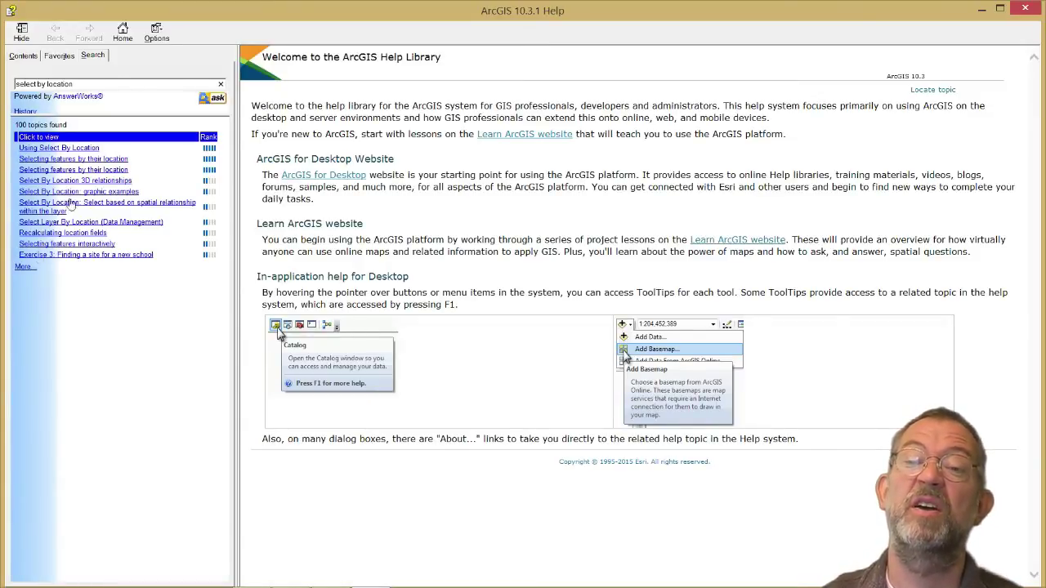
{"action": "left_click", "coordinate": [71, 150]}
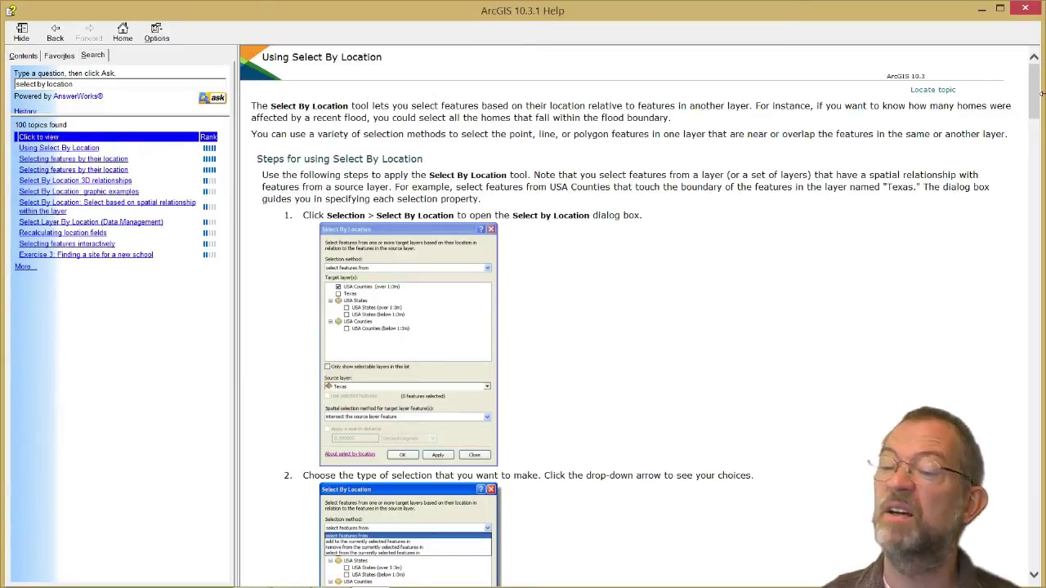
Read the Using Select By Location topic through its supported spatial query types, then close the help and return to ArcMap
{"action": "left_click_drag", "start_coordinate": [1040, 97], "coordinate": [1041, 134]}
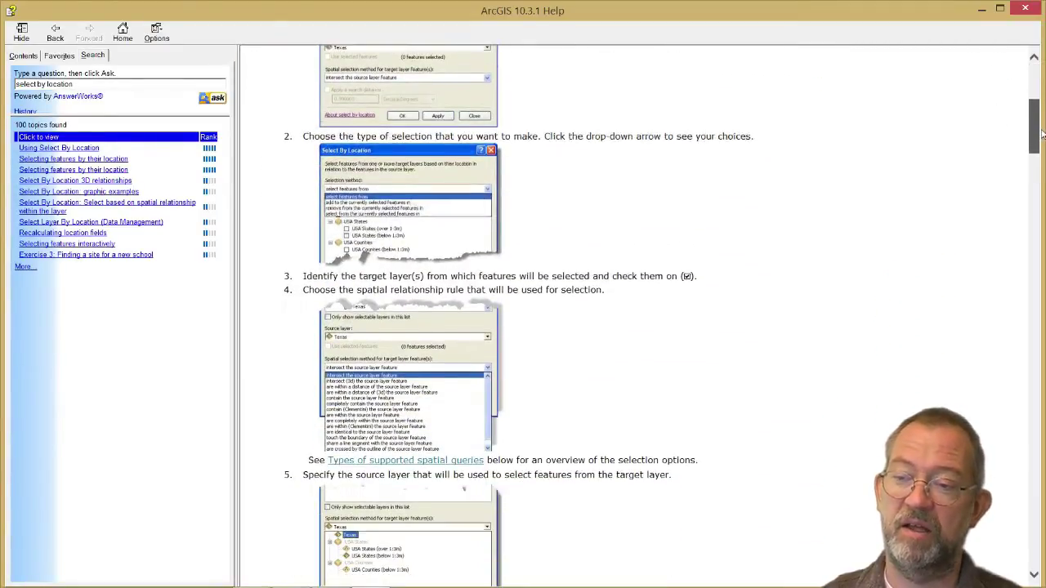
{"action": "scroll", "coordinate": [711, 173], "scroll_direction": "down", "scroll_amount": 3}
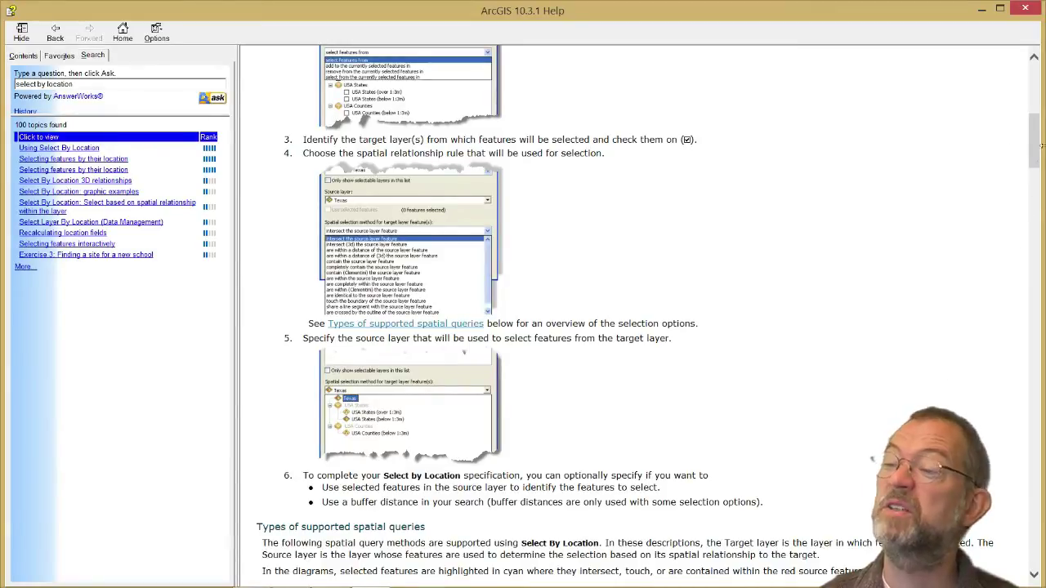
{"action": "left_click_drag", "start_coordinate": [1039, 143], "coordinate": [1039, 177]}
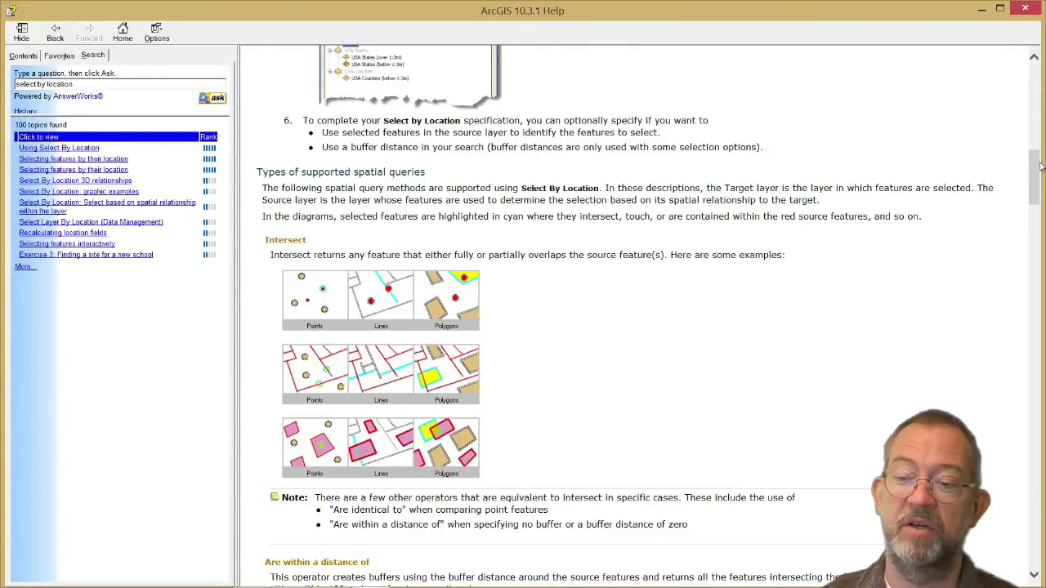
{"action": "left_click_drag", "start_coordinate": [1041, 167], "coordinate": [1044, 489]}
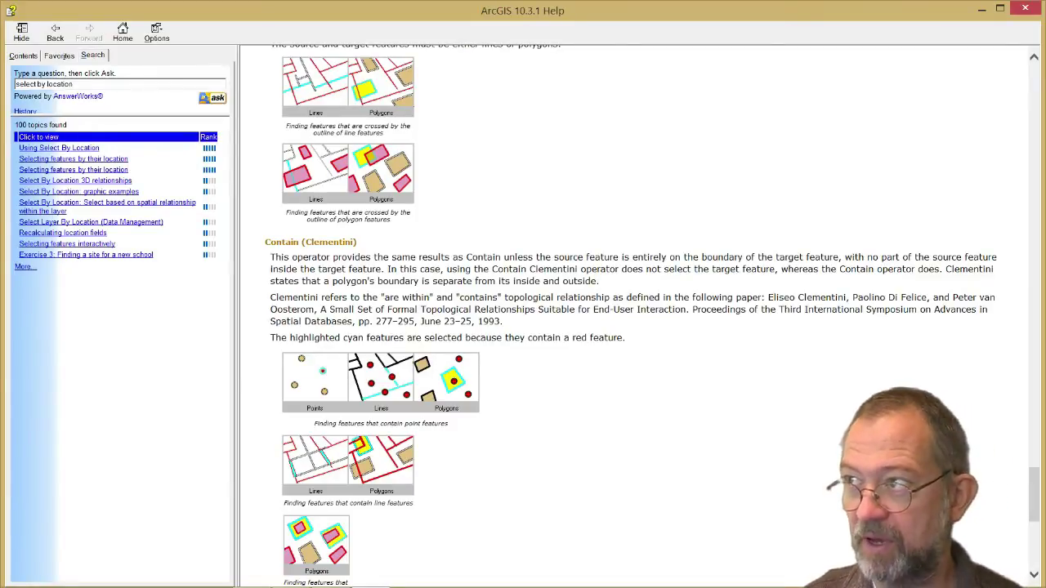
{"action": "left_click", "coordinate": [1039, 9]}
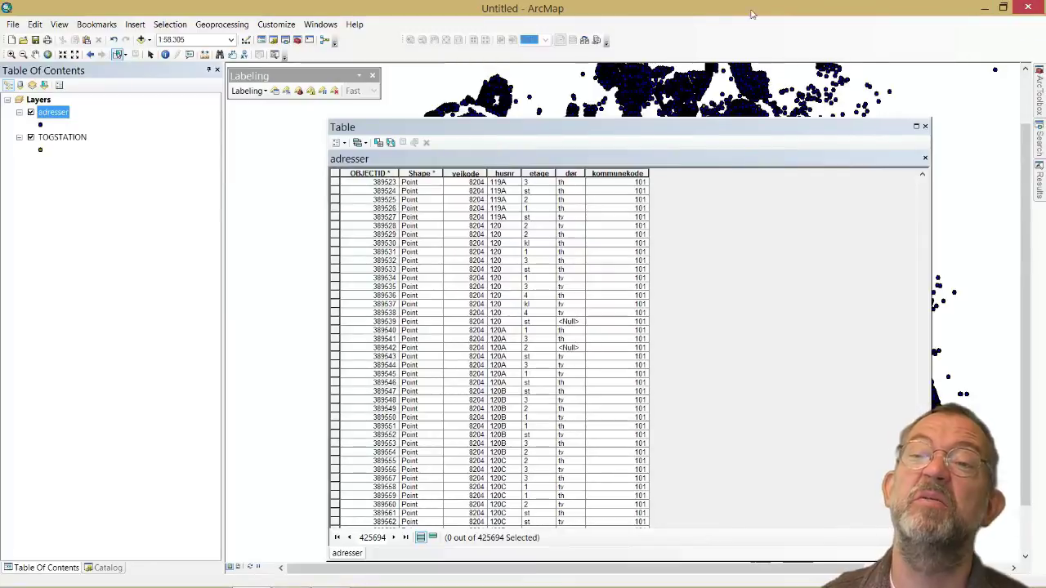
Select by location the adresser features that are within a distance of 500 meters of the TOGSTATION source layer
{"action": "left_click", "coordinate": [173, 29]}
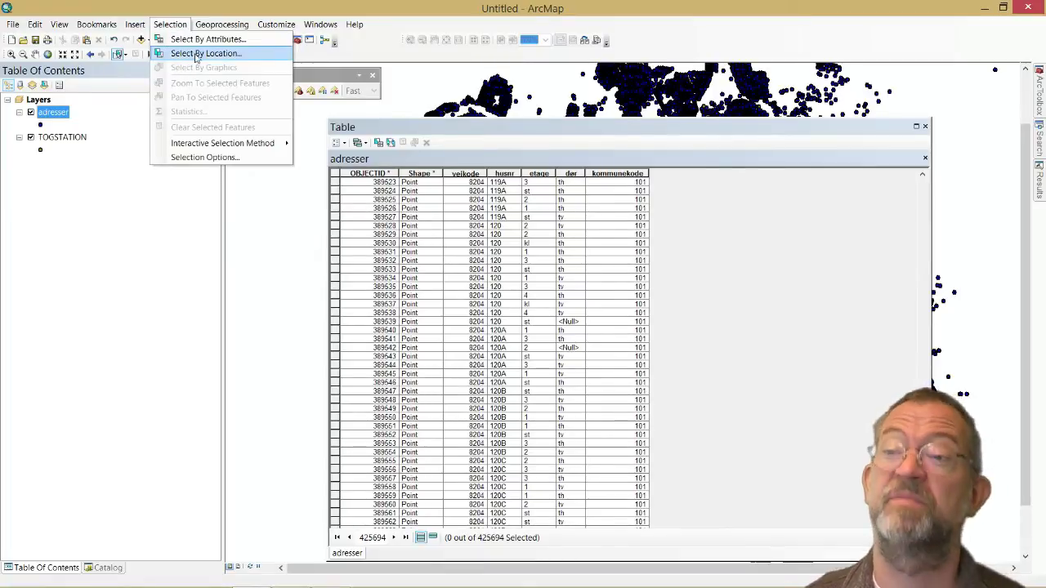
{"action": "left_click", "coordinate": [194, 55]}
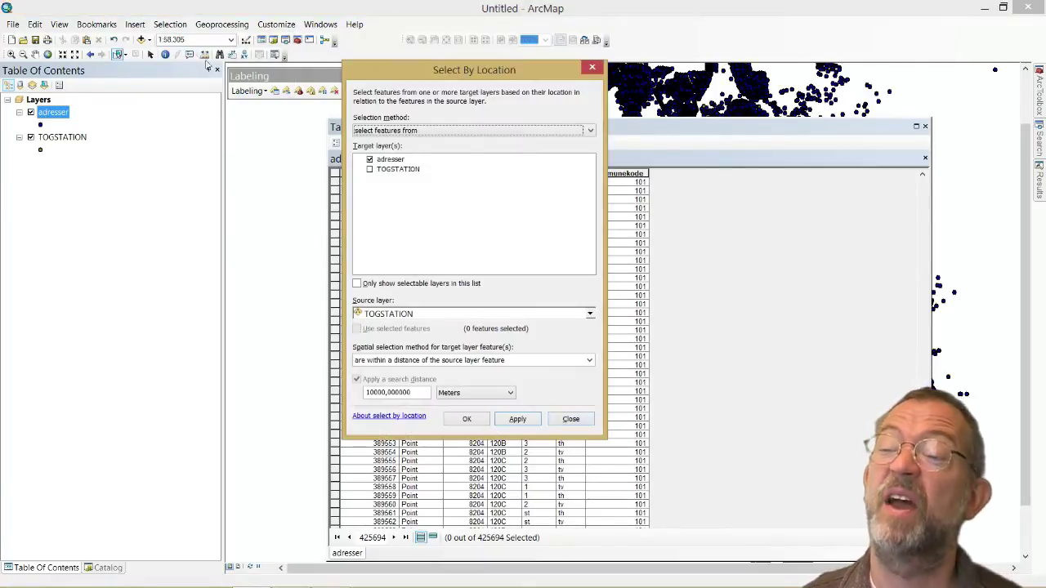
{"action": "left_click", "coordinate": [412, 133]}
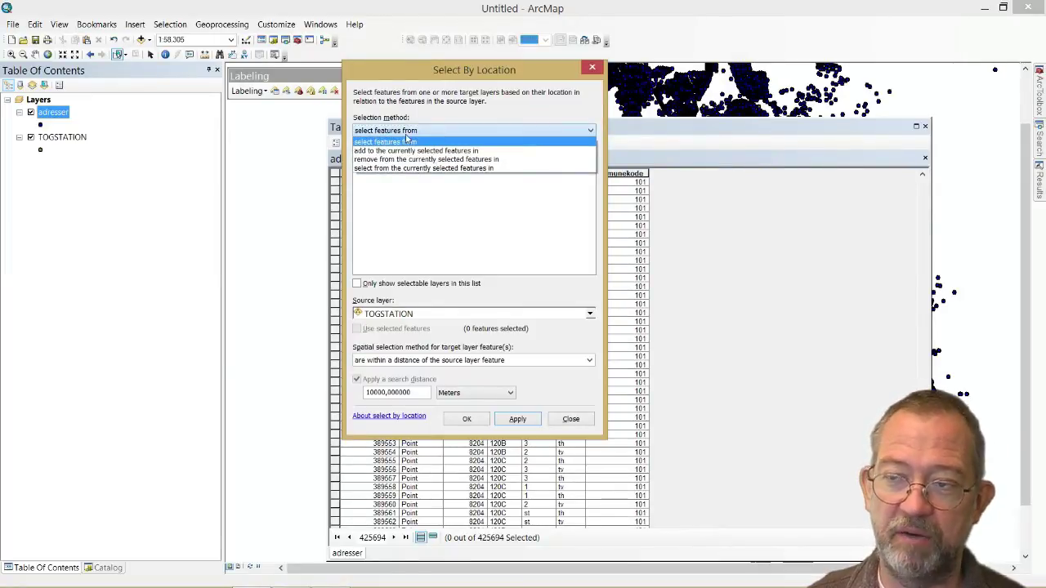
{"action": "left_click", "coordinate": [466, 115]}
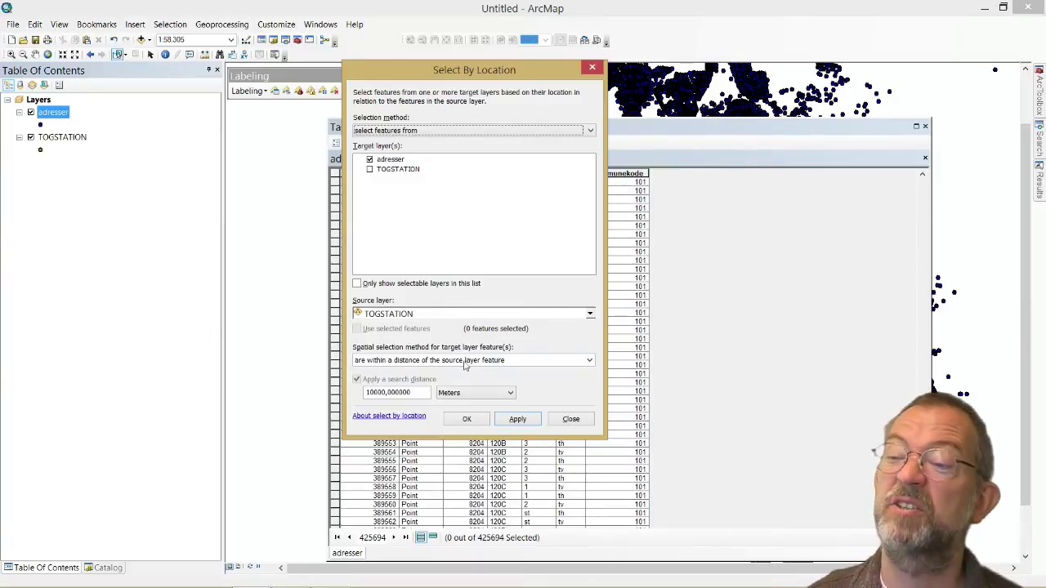
{"action": "double_click", "coordinate": [407, 393]}
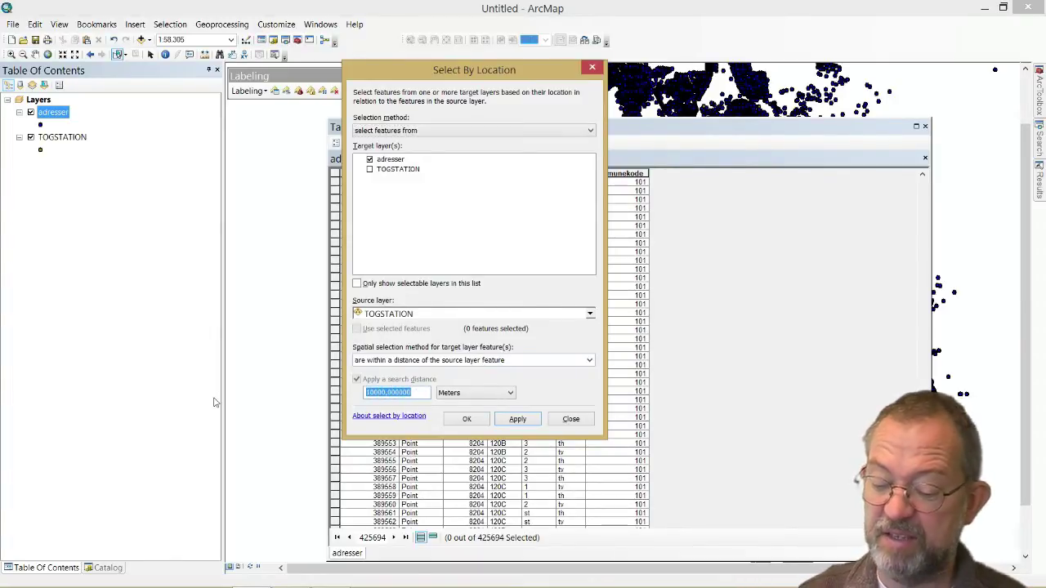
{"action": "type", "text": "5"}
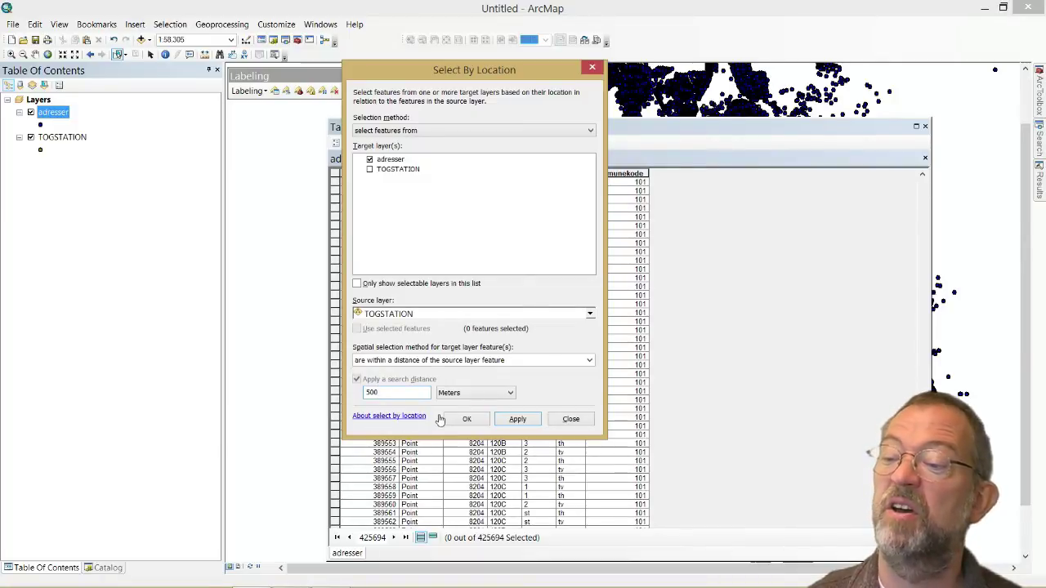
{"action": "left_click", "coordinate": [519, 421]}
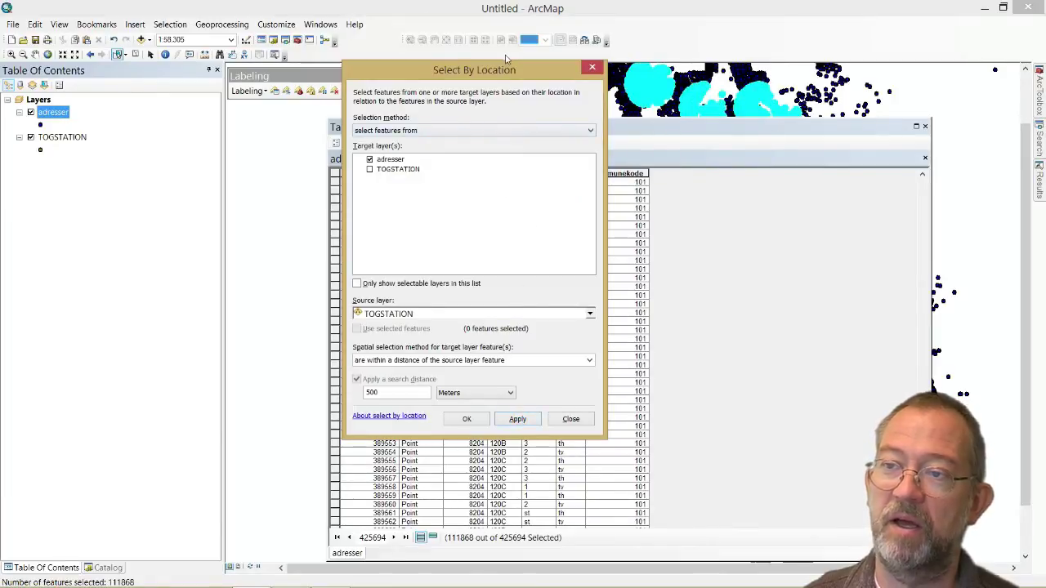
Examine the selected addresses on the map and show only the selected records in the adresser table, then switch to the slide show
{"action": "left_click_drag", "start_coordinate": [506, 72], "coordinate": [193, 91]}
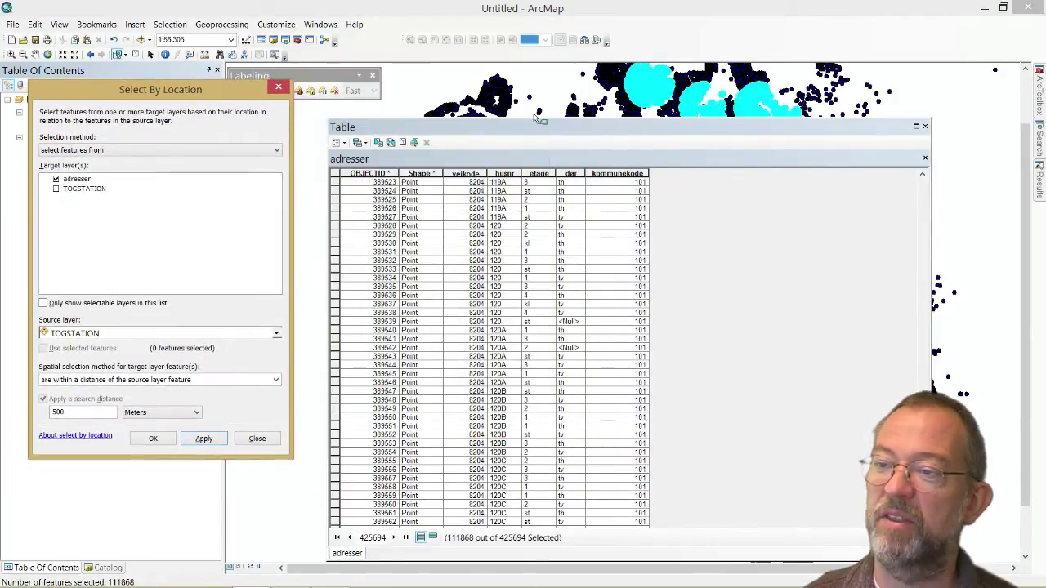
{"action": "left_click_drag", "start_coordinate": [617, 123], "coordinate": [626, 331]}
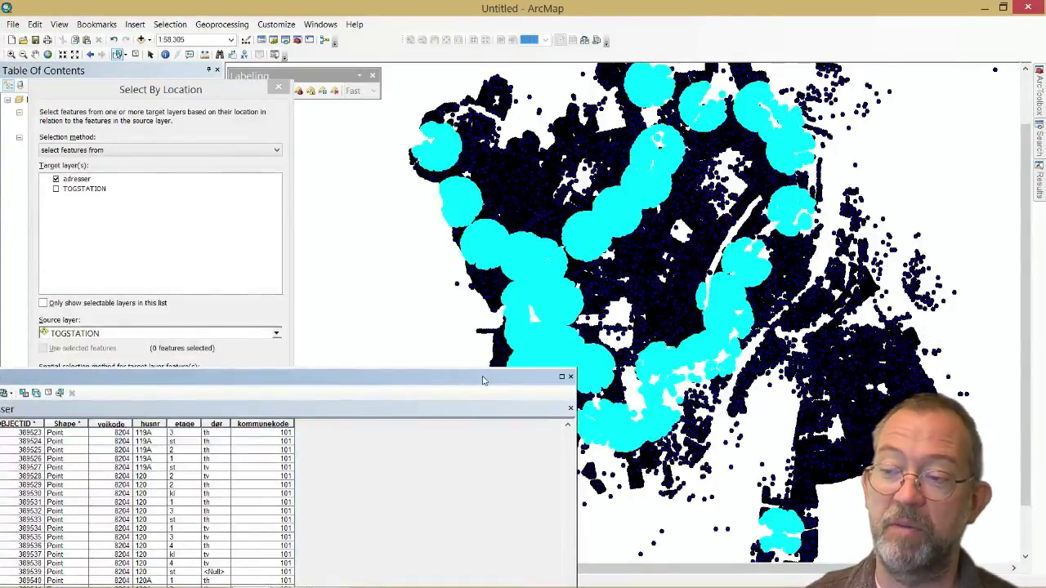
{"action": "left_click_drag", "start_coordinate": [482, 380], "coordinate": [722, 127]}
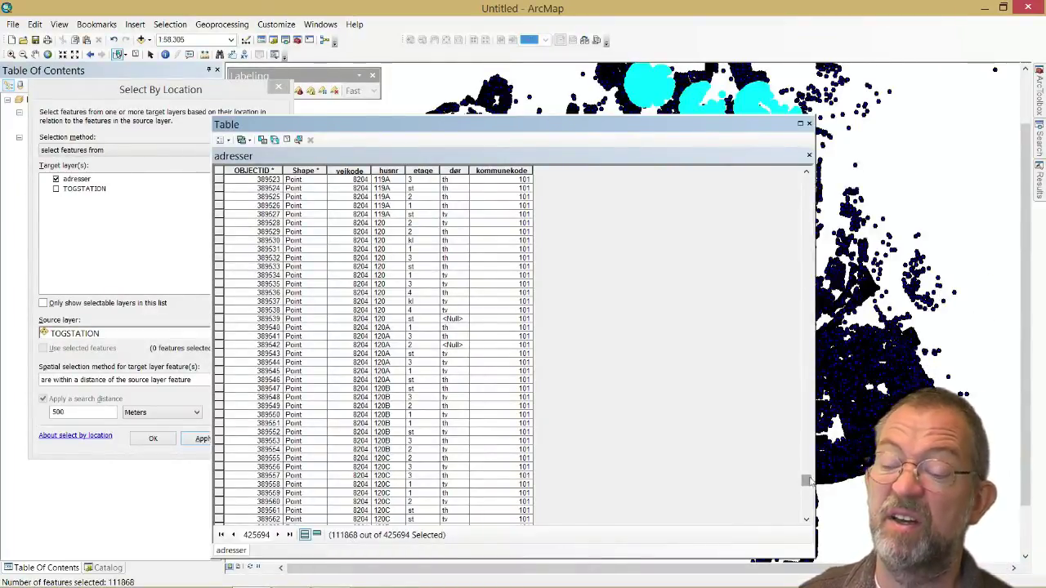
{"action": "left_click", "coordinate": [316, 536]}
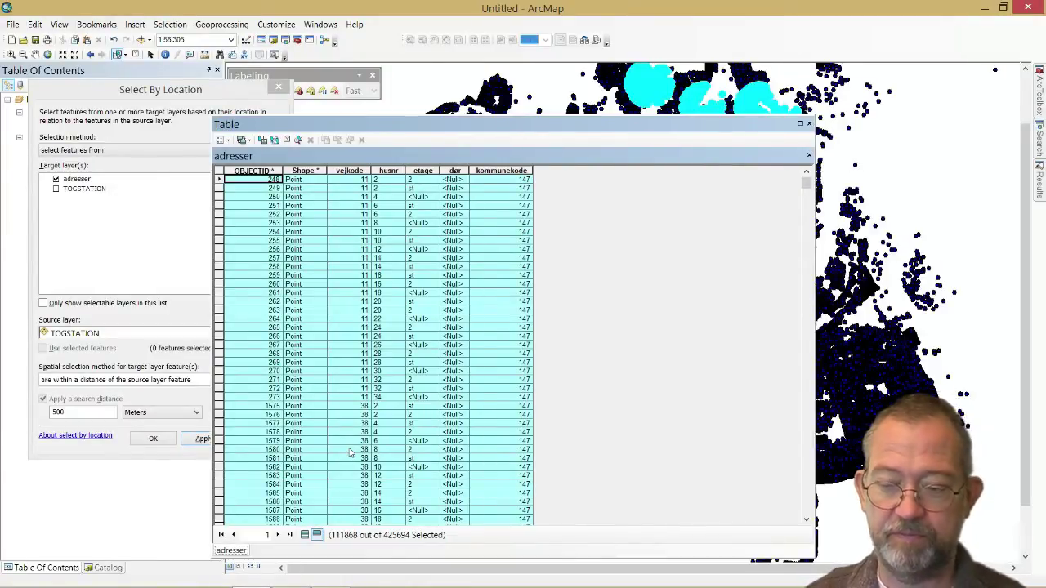
{"action": "key", "text": "alt+Tab"}
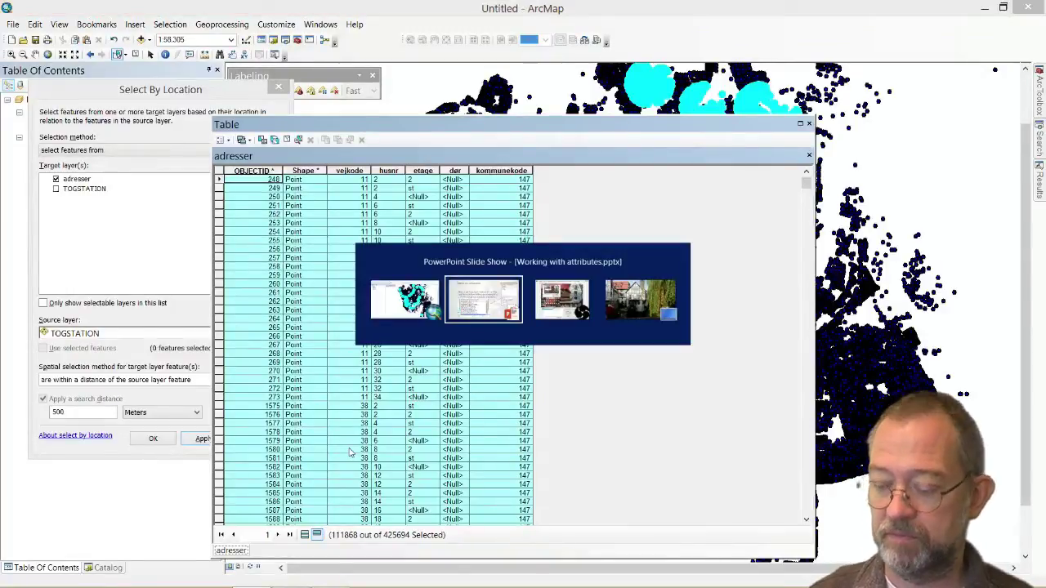
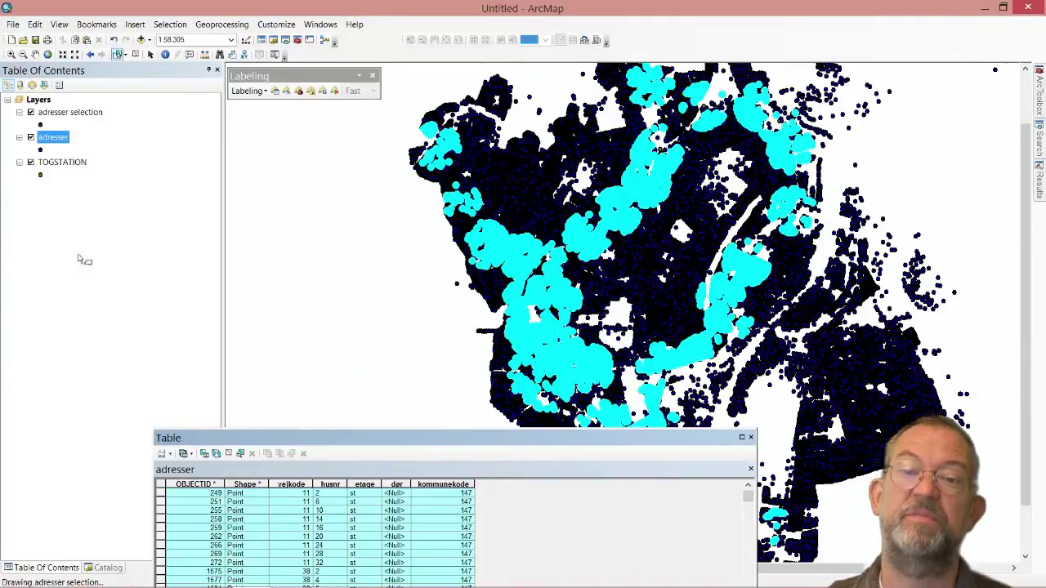
Hide the adresser and TOGSTATION layers and add the Vejmidte layer from Selection.gdb to the map
{"action": "left_click", "coordinate": [31, 138]}
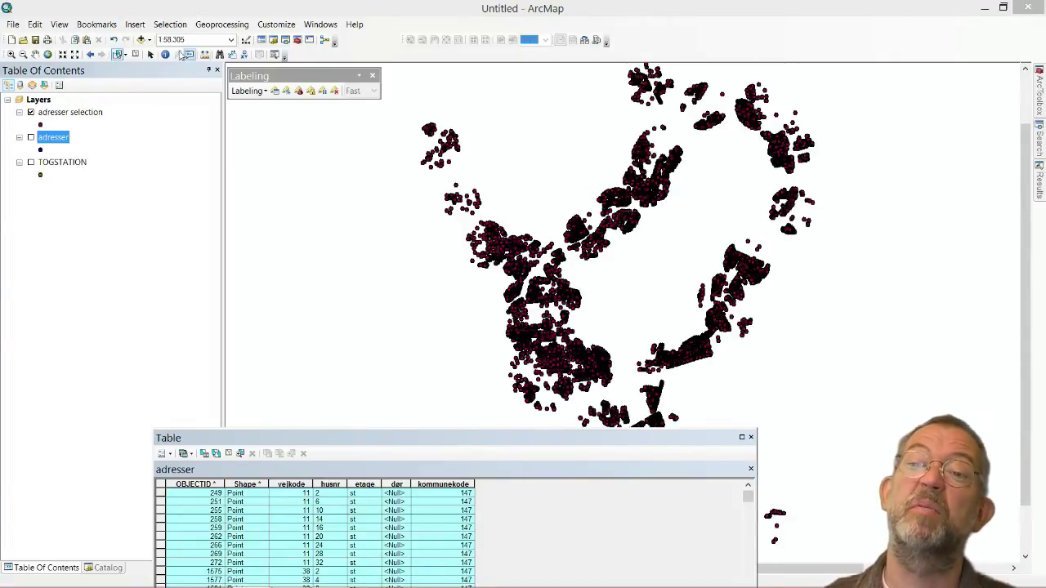
{"action": "left_click", "coordinate": [143, 40]}
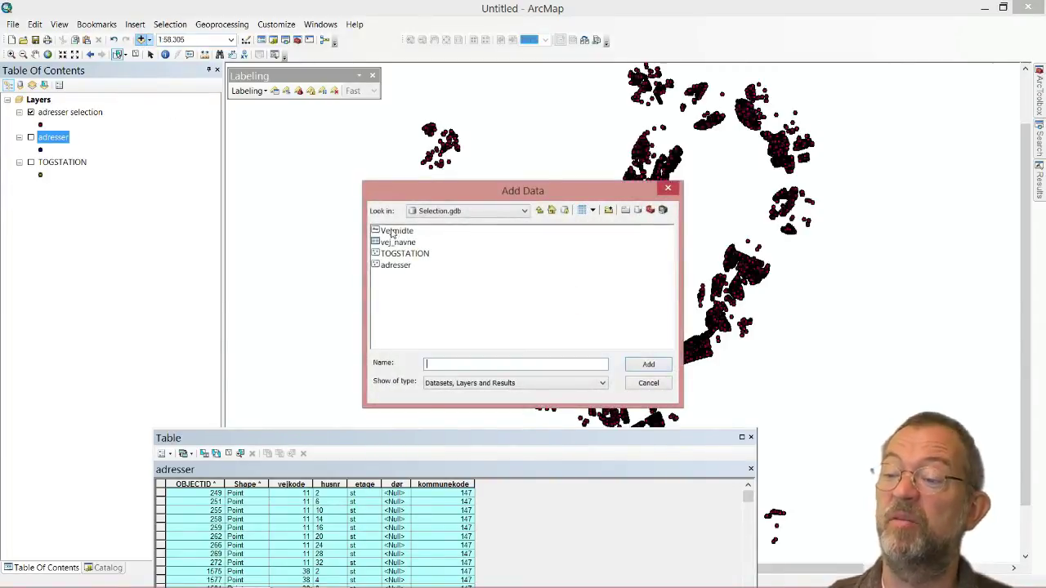
{"action": "left_click", "coordinate": [396, 232]}
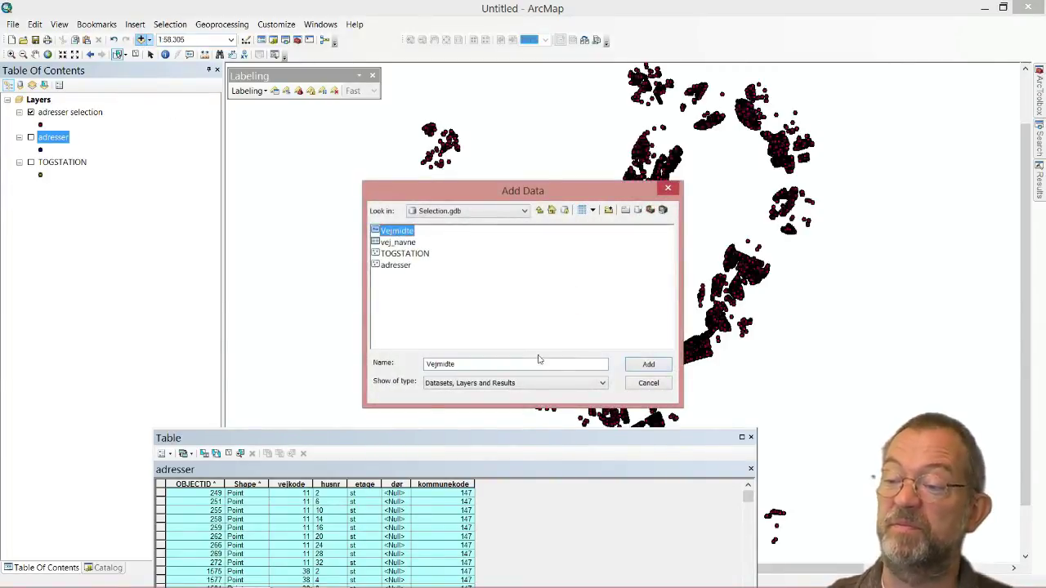
{"action": "left_click", "coordinate": [651, 367]}
{"action": "left_click", "coordinate": [631, 413]}
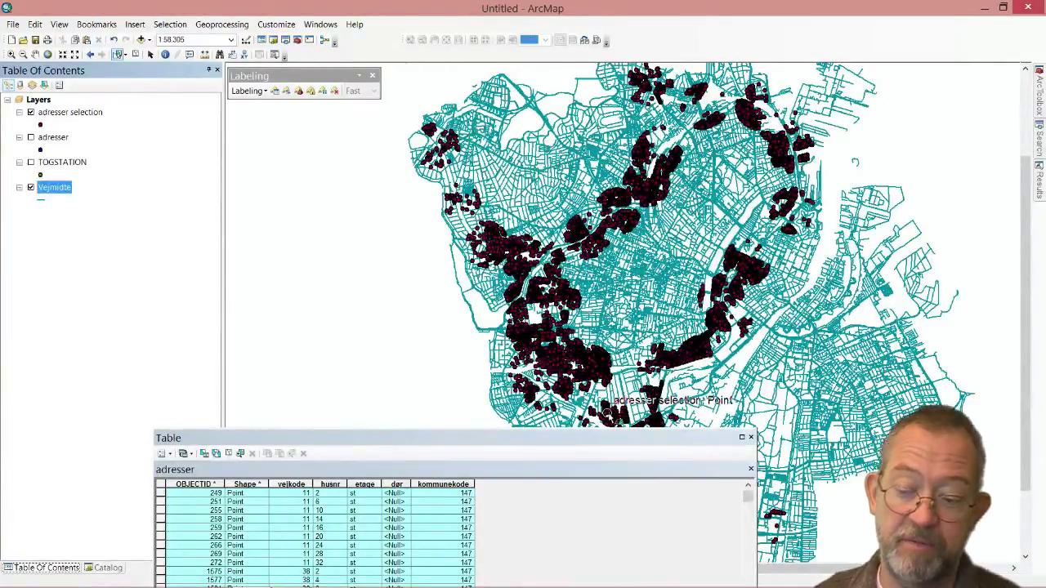
{"action": "key", "text": "alt+Tab"}
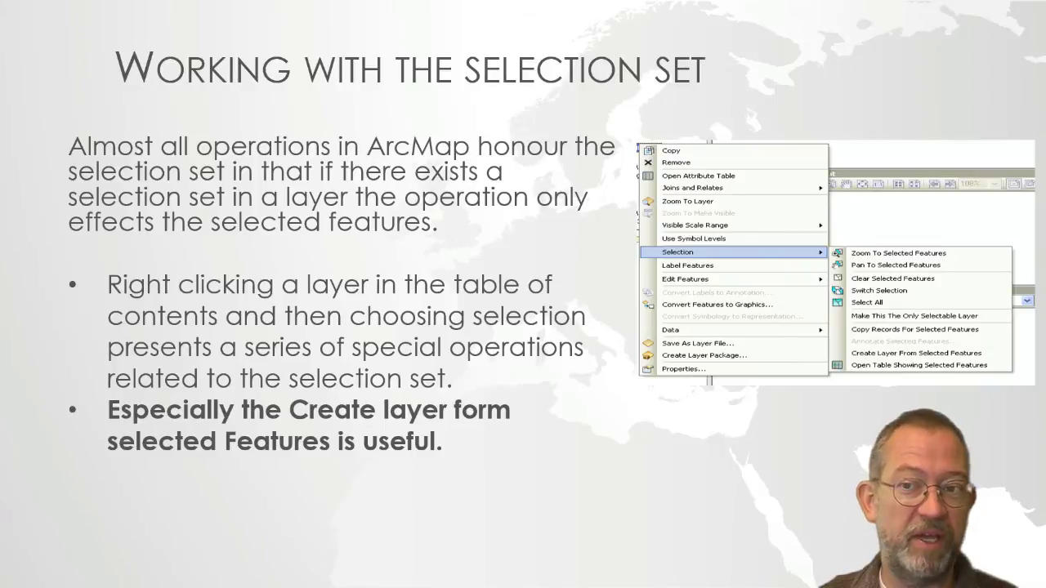
{"action": "key", "text": "alt+Tab"}
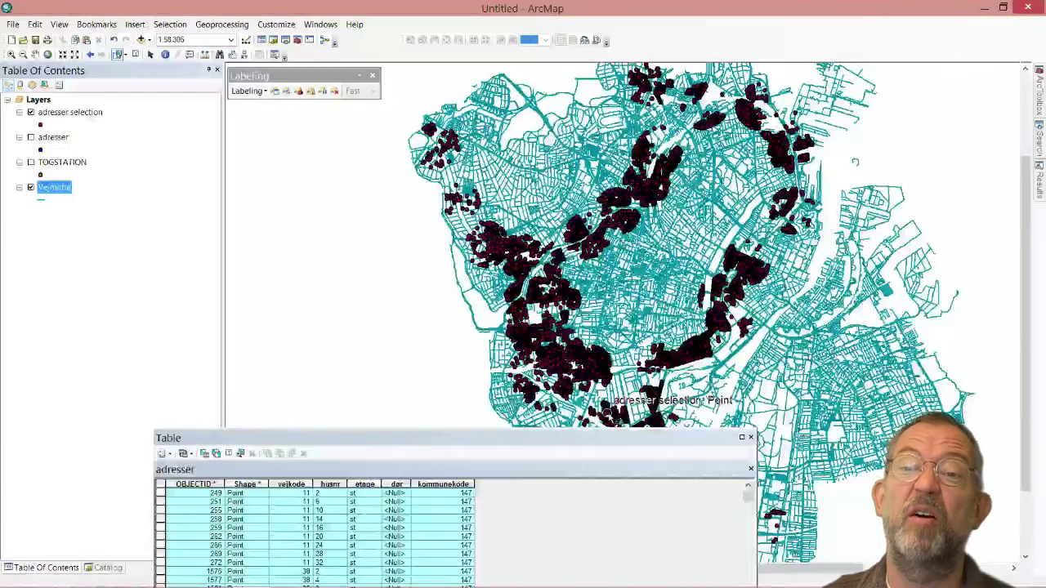
{"action": "right_click", "coordinate": [73, 113]}
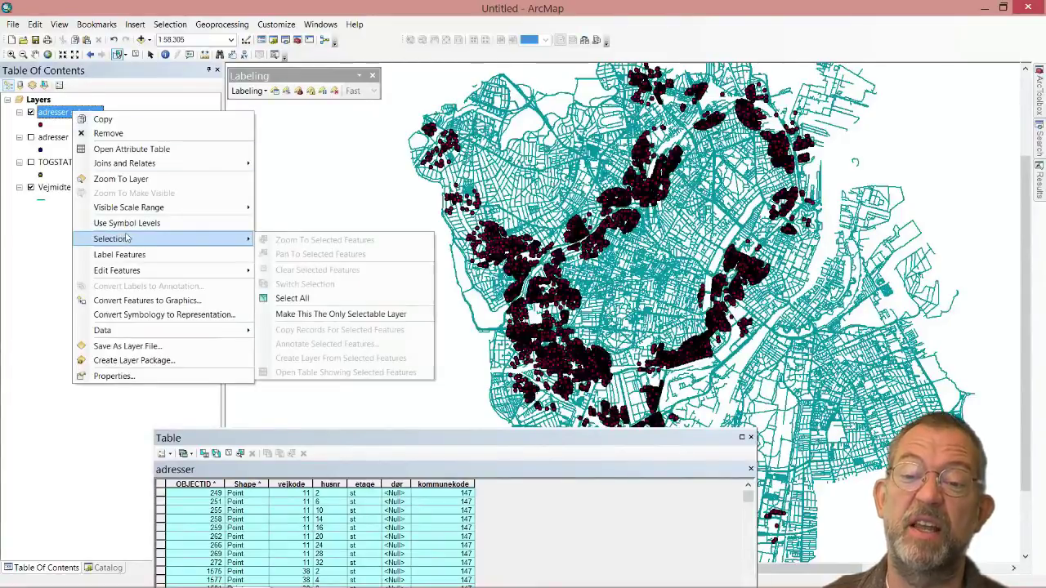
{"action": "left_click", "coordinate": [151, 347]}
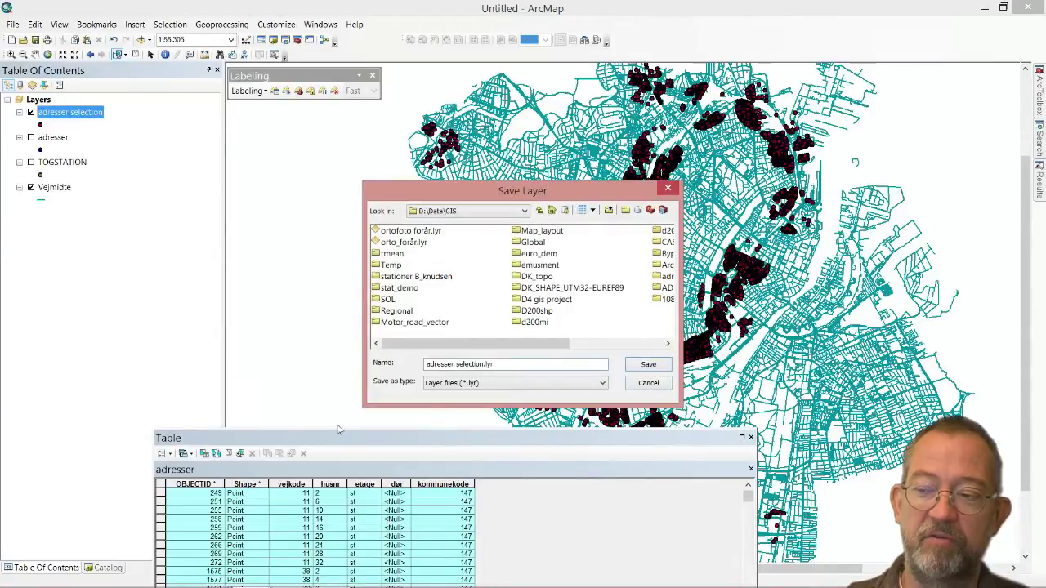
{"action": "left_click", "coordinate": [649, 383]}
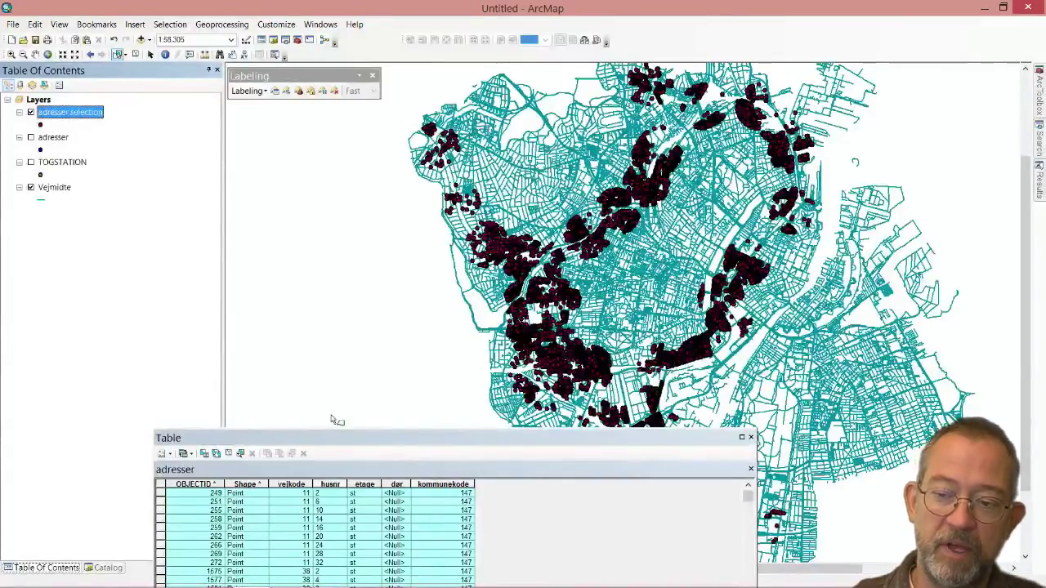
Display the adresser layer instead of adresser selection, with the attribute table moved off the map's centre and the map redrawn
{"action": "left_click_drag", "start_coordinate": [335, 439], "coordinate": [355, 213]}
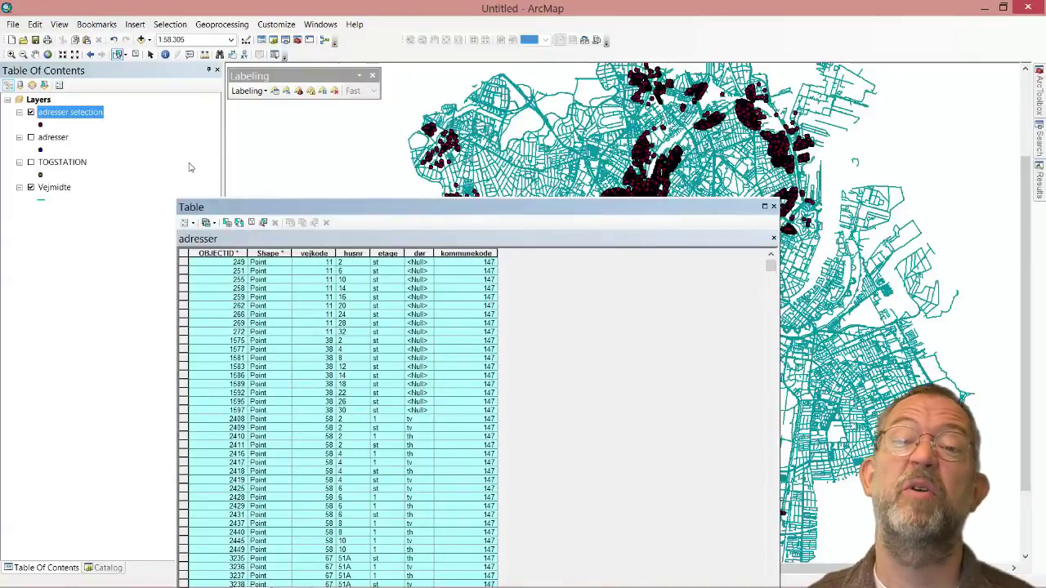
{"action": "right_click", "coordinate": [75, 117]}
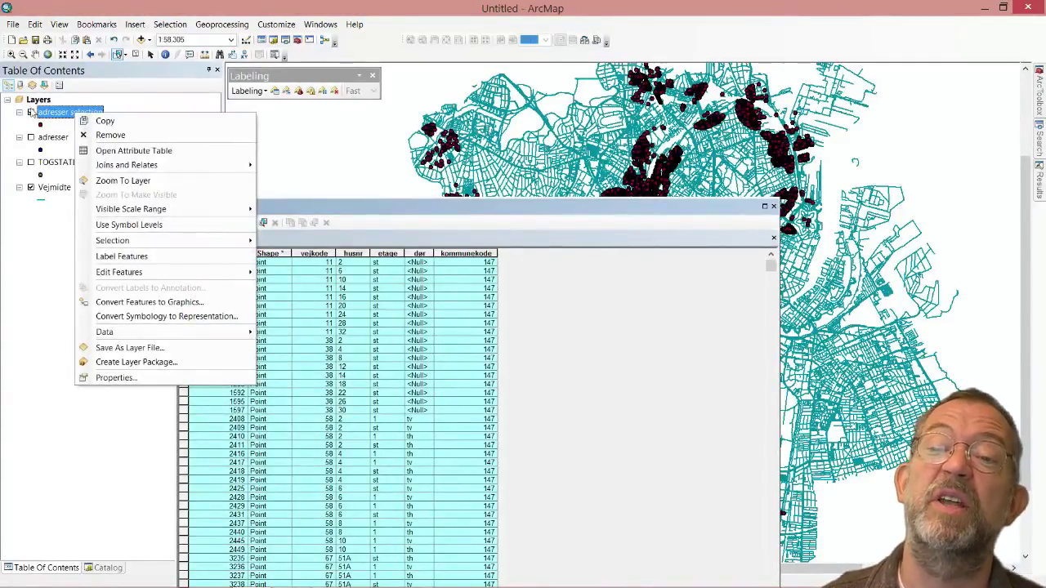
{"action": "left_click", "coordinate": [31, 137]}
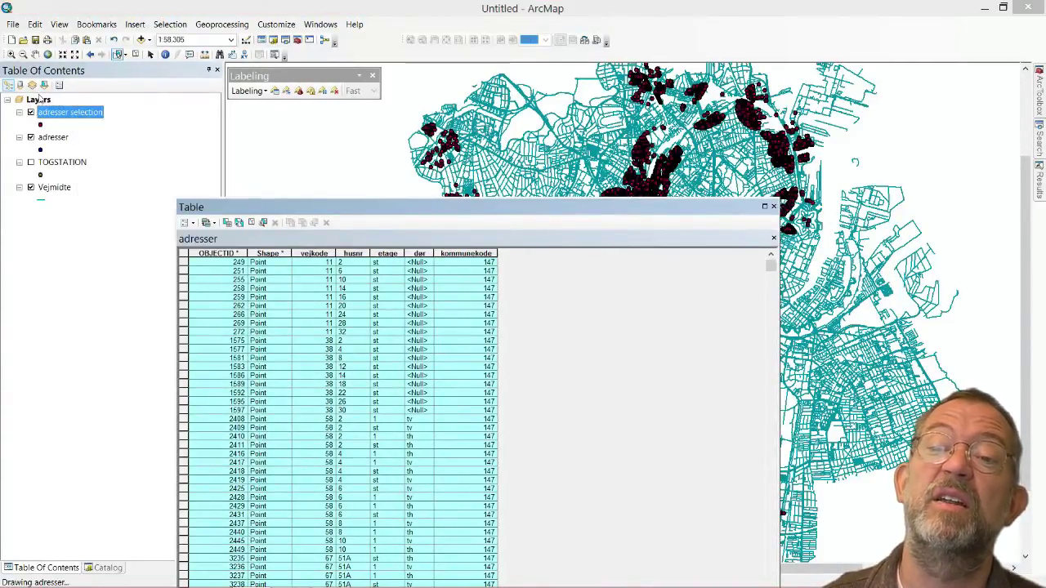
{"action": "left_click", "coordinate": [31, 113]}
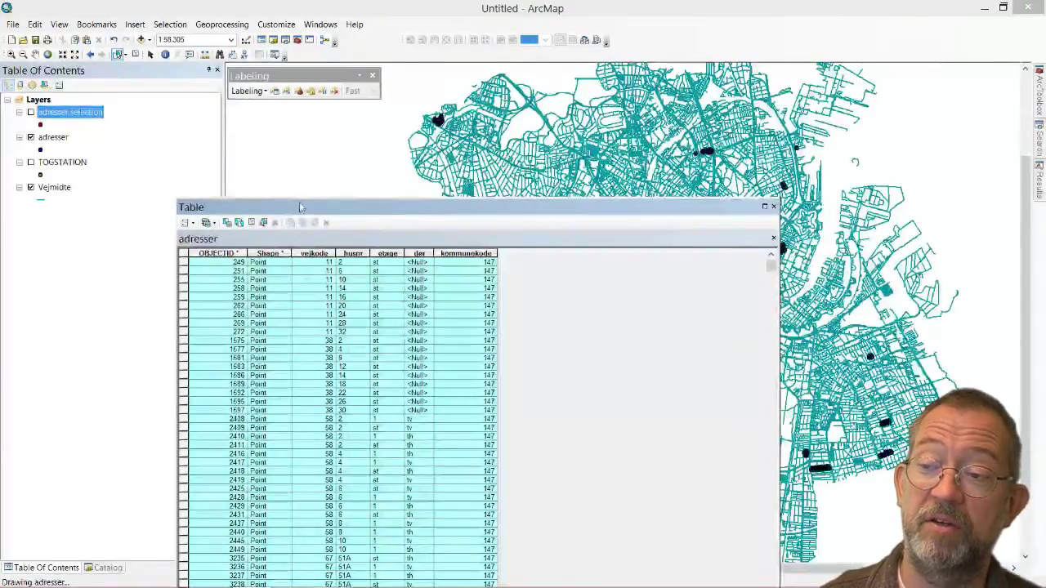
{"action": "left_click_drag", "start_coordinate": [304, 207], "coordinate": [771, 312]}
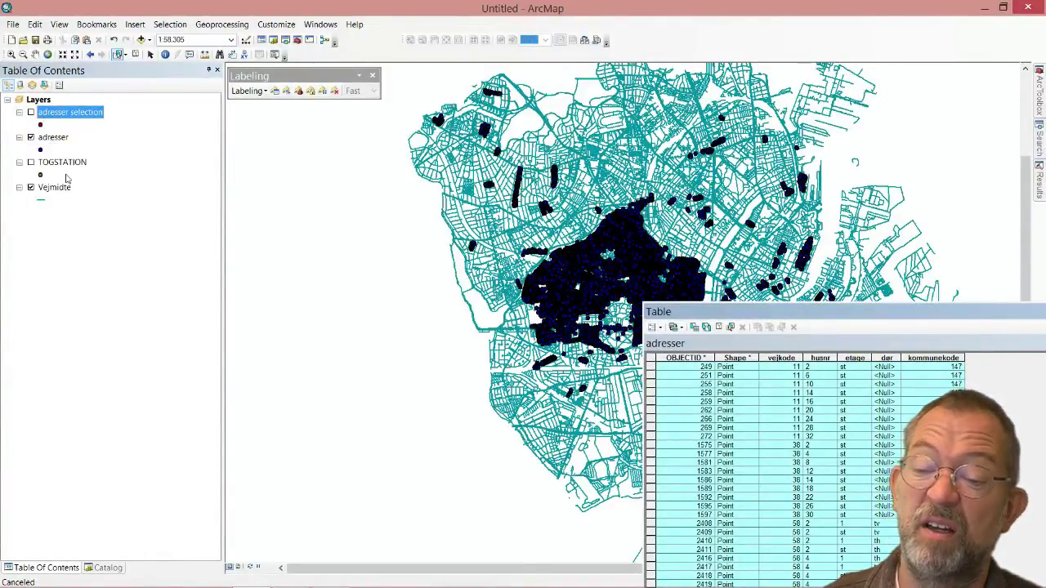
{"action": "left_click", "coordinate": [254, 569]}
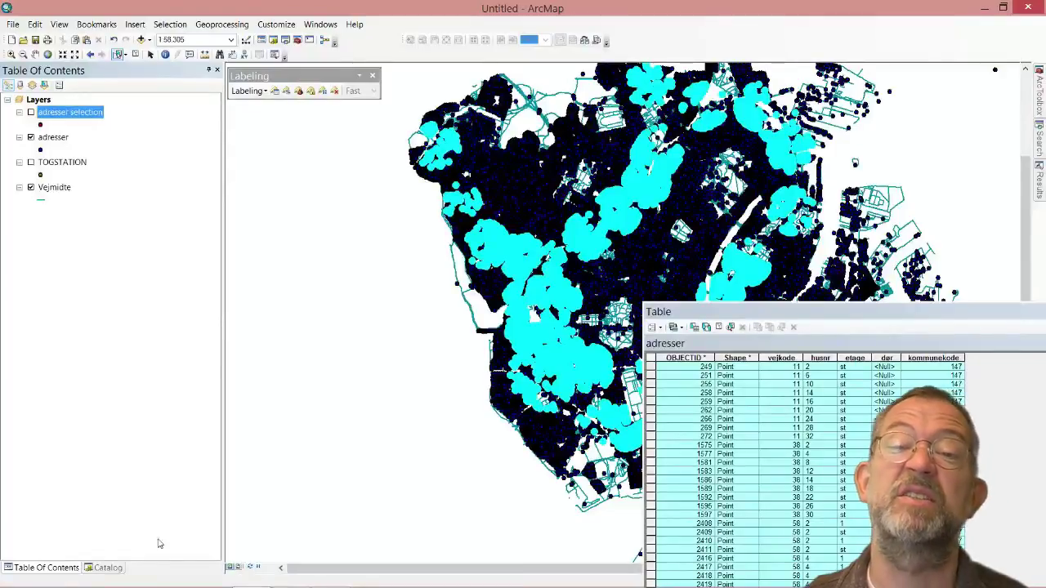
Start a data export of the adresser layer limited to its selected features
{"action": "left_click", "coordinate": [30, 187]}
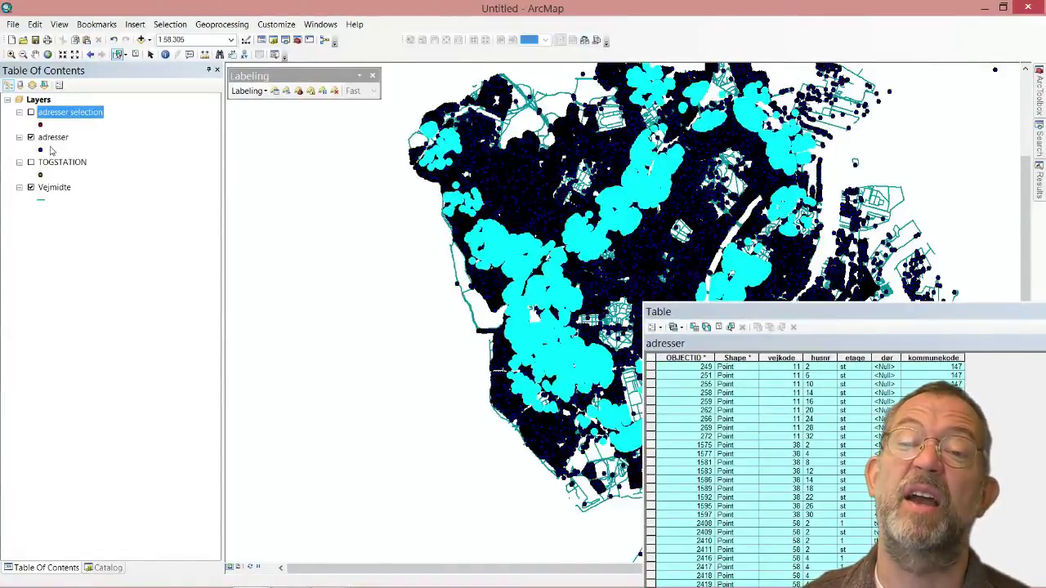
{"action": "right_click", "coordinate": [53, 140]}
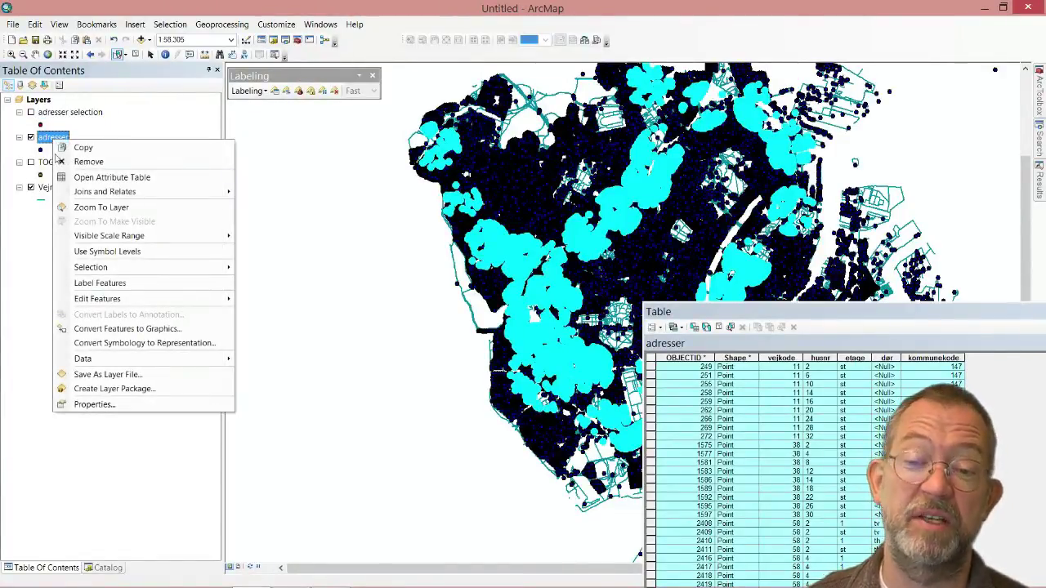
{"action": "mouse_move", "coordinate": [122, 360]}
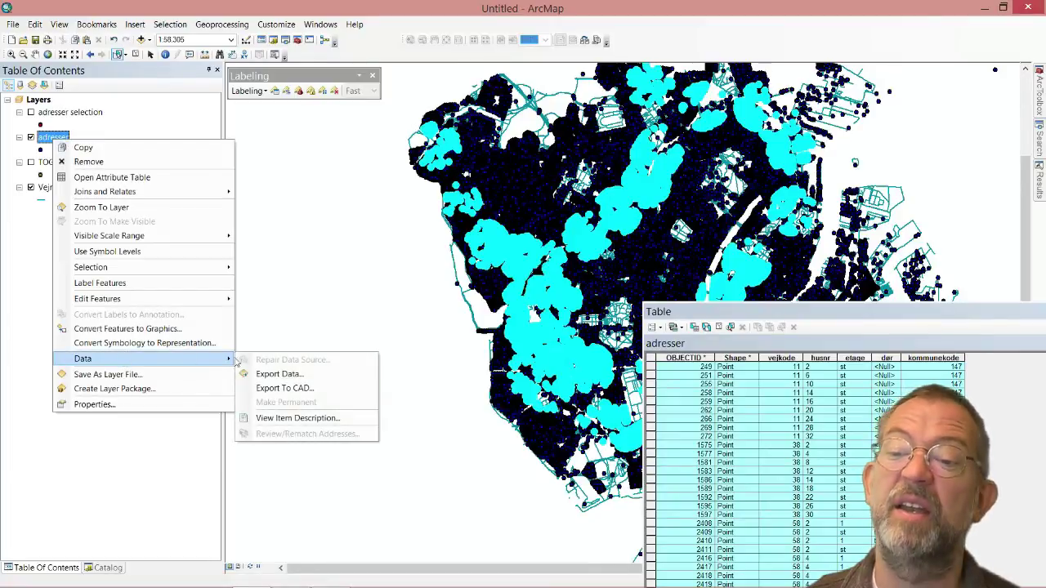
{"action": "left_click", "coordinate": [308, 373]}
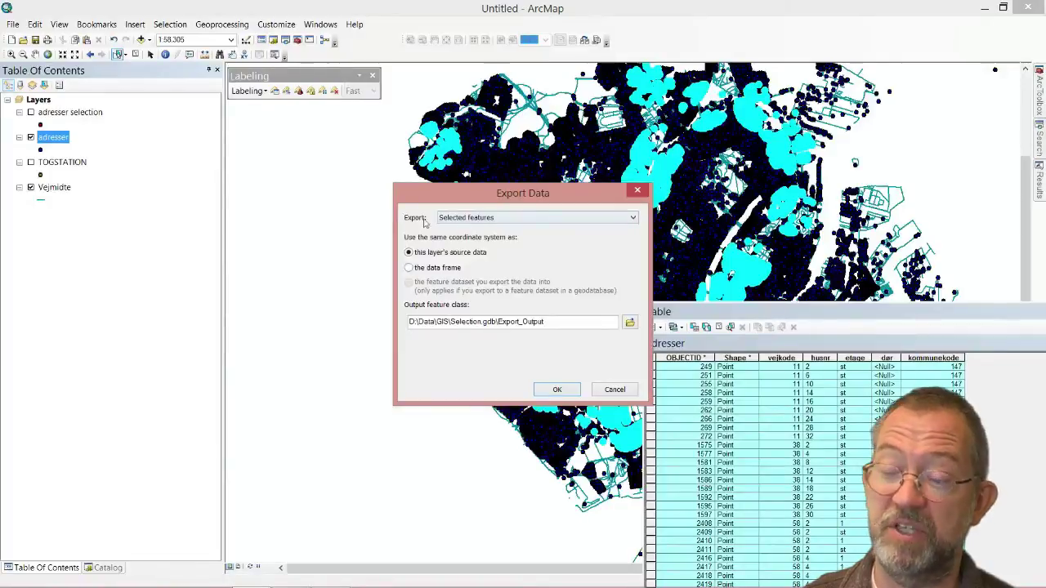
{"action": "left_click", "coordinate": [474, 219]}
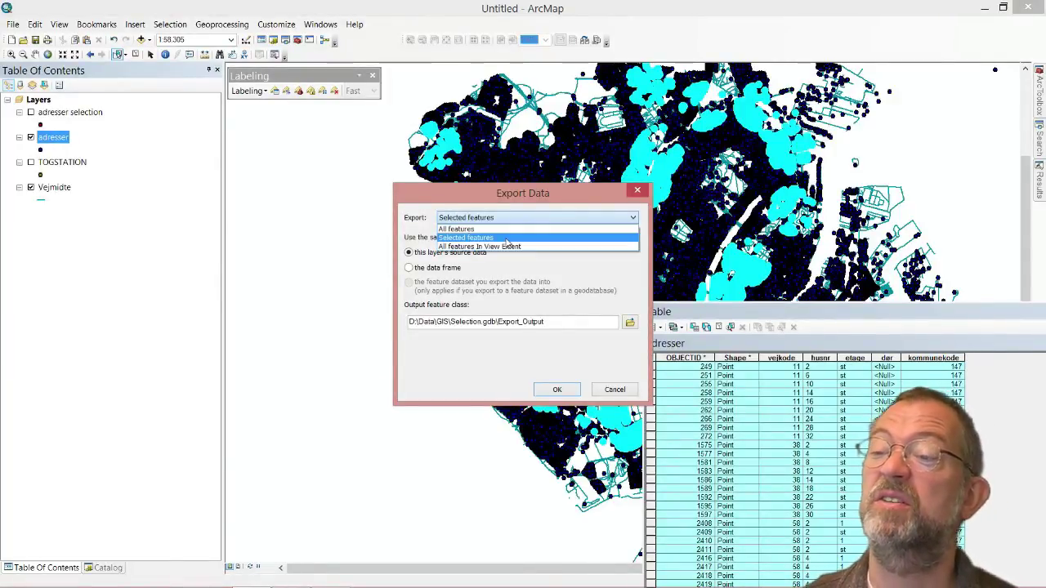
{"action": "left_click", "coordinate": [507, 238]}
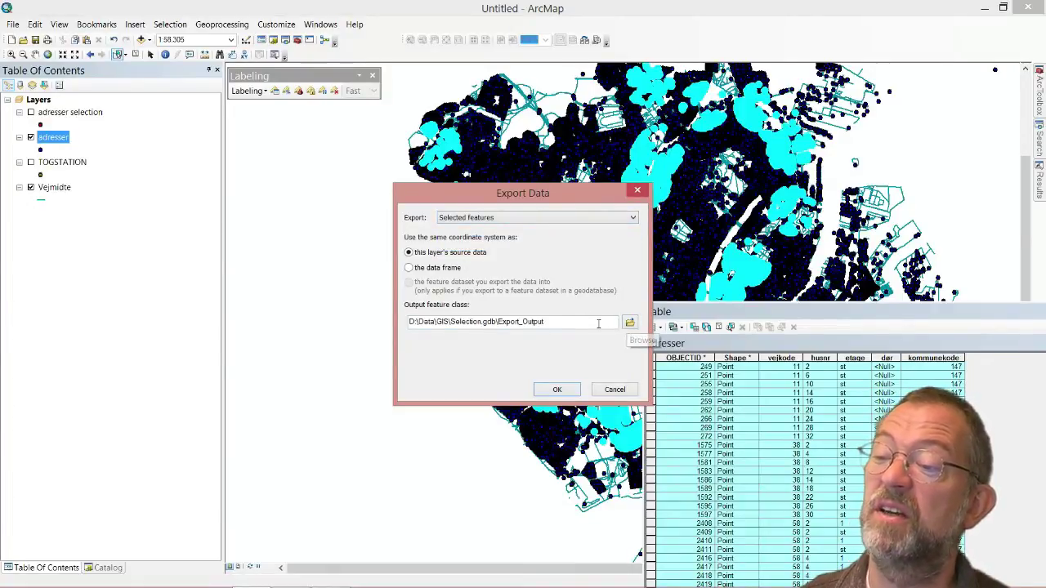
Export to a feature class named elder_adr in D:\Data\GIS\Selection.gdb and add the exported data to the map as a layer
{"action": "left_click_drag", "start_coordinate": [498, 322], "coordinate": [565, 328]}
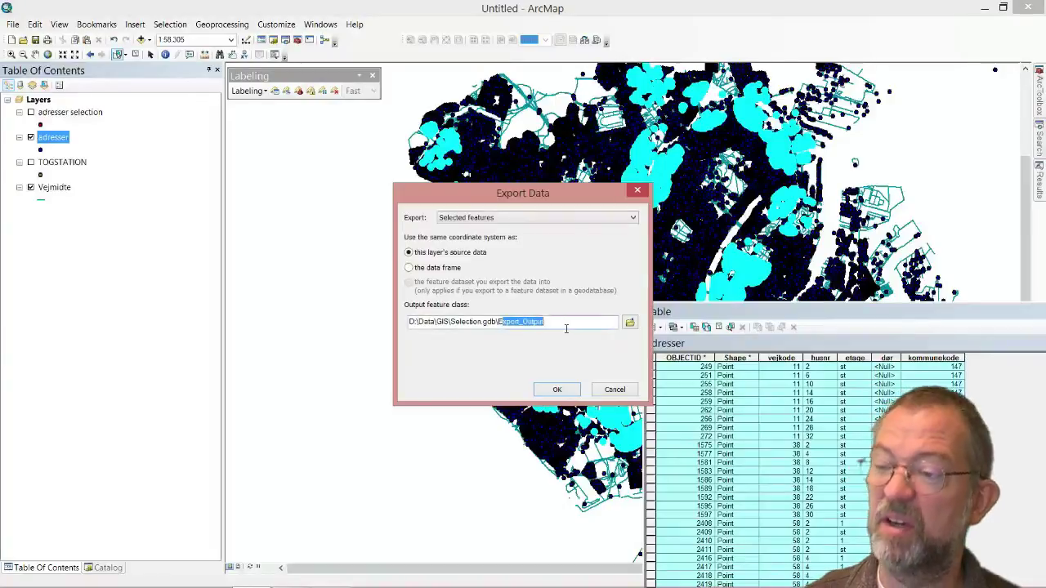
{"action": "key", "text": "BackSpace"}
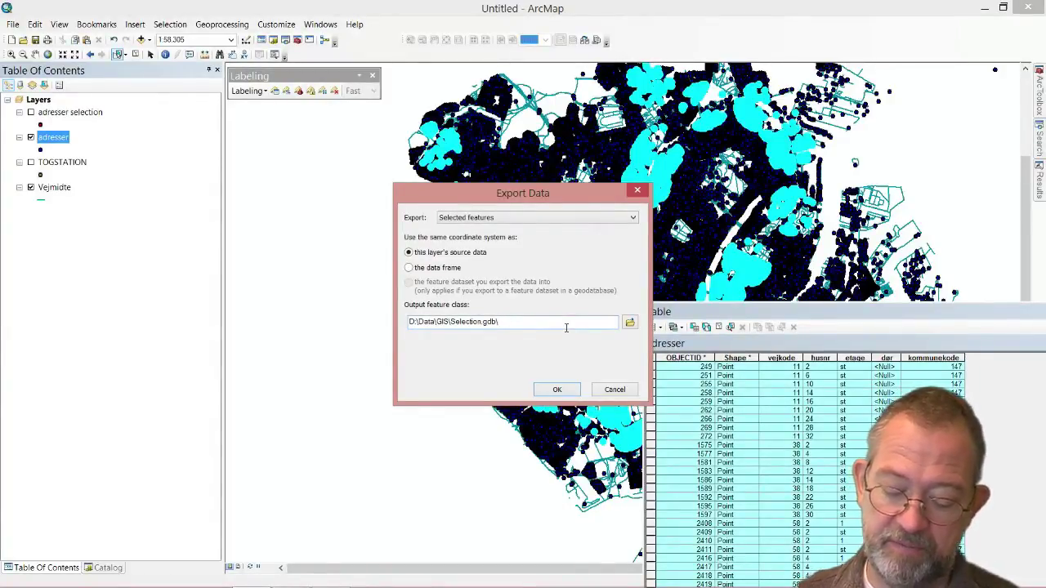
{"action": "type", "text": "el"}
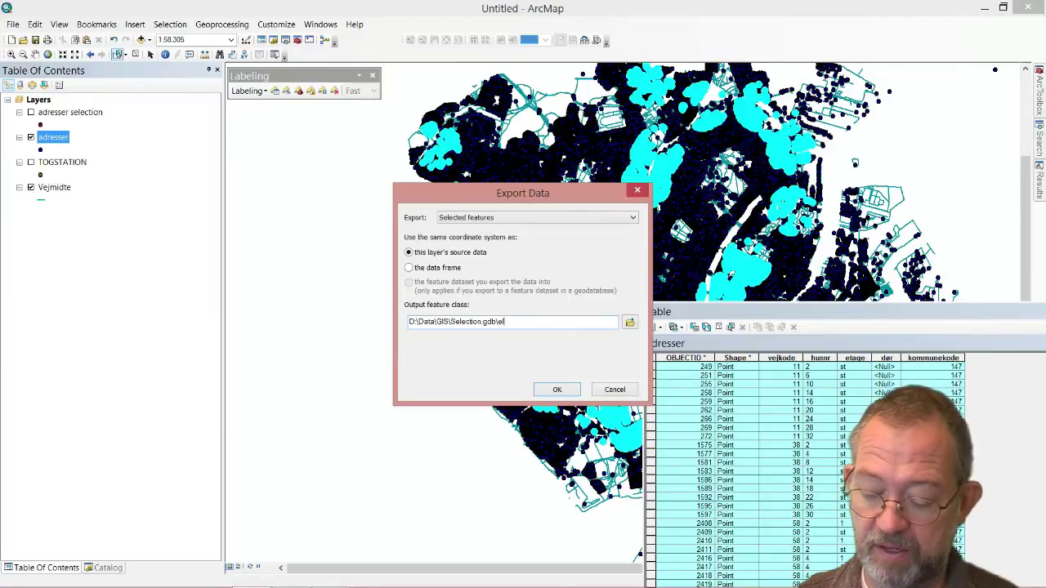
{"action": "type", "text": "der_adr"}
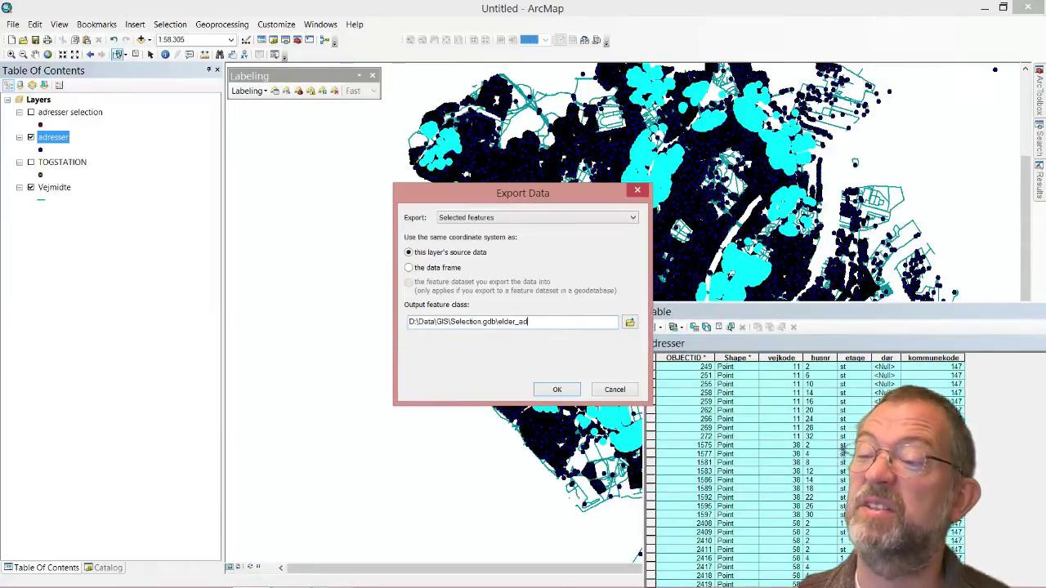
{"action": "left_click", "coordinate": [557, 390]}
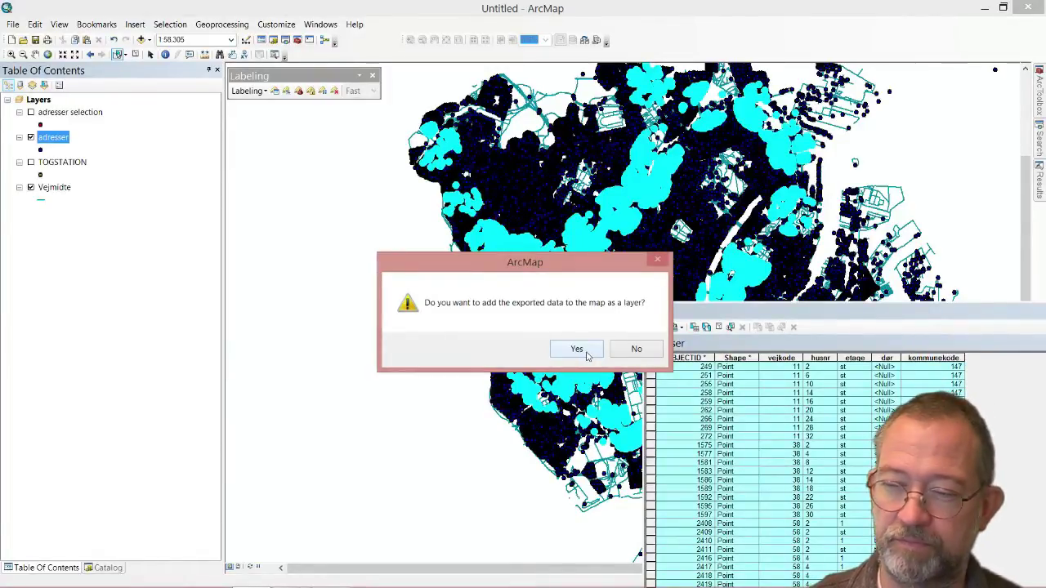
{"action": "left_click", "coordinate": [577, 349]}
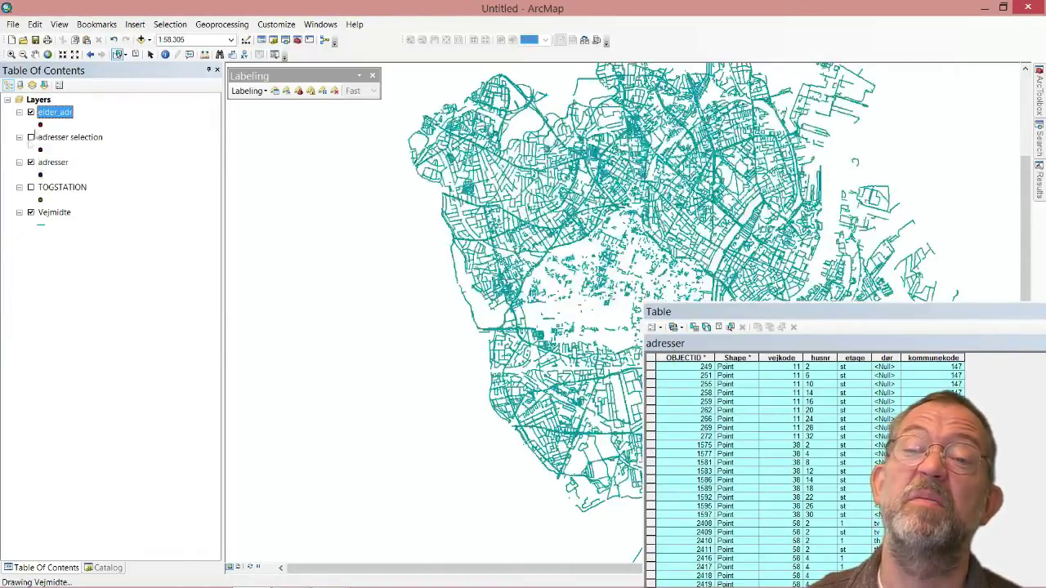
Hide the elder_adr, adresser and Vejmidte layers and show the TOGSTATION layer on the map
{"action": "left_click", "coordinate": [31, 112]}
{"action": "left_click", "coordinate": [32, 163]}
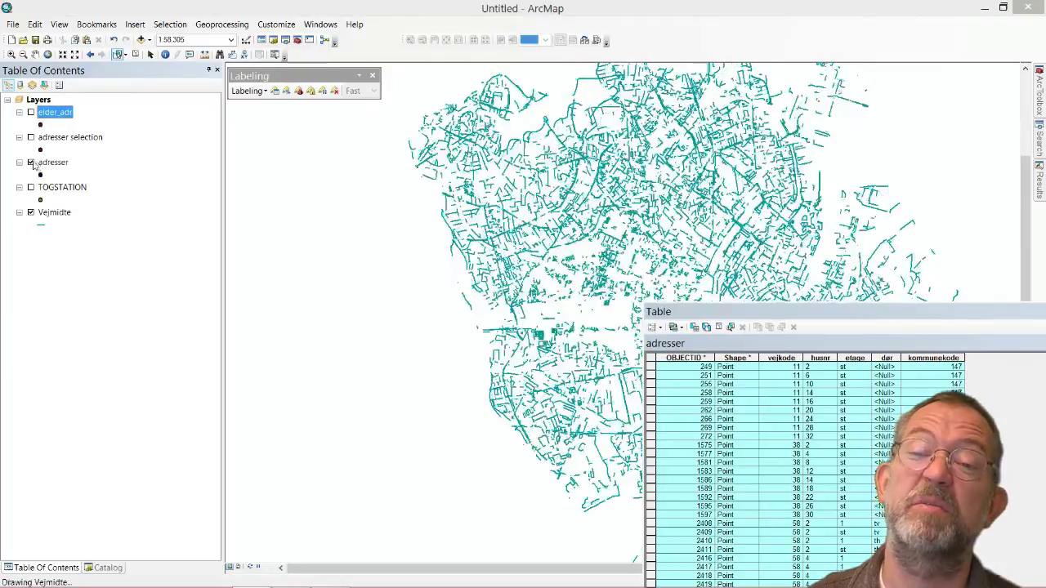
{"action": "left_click", "coordinate": [31, 212]}
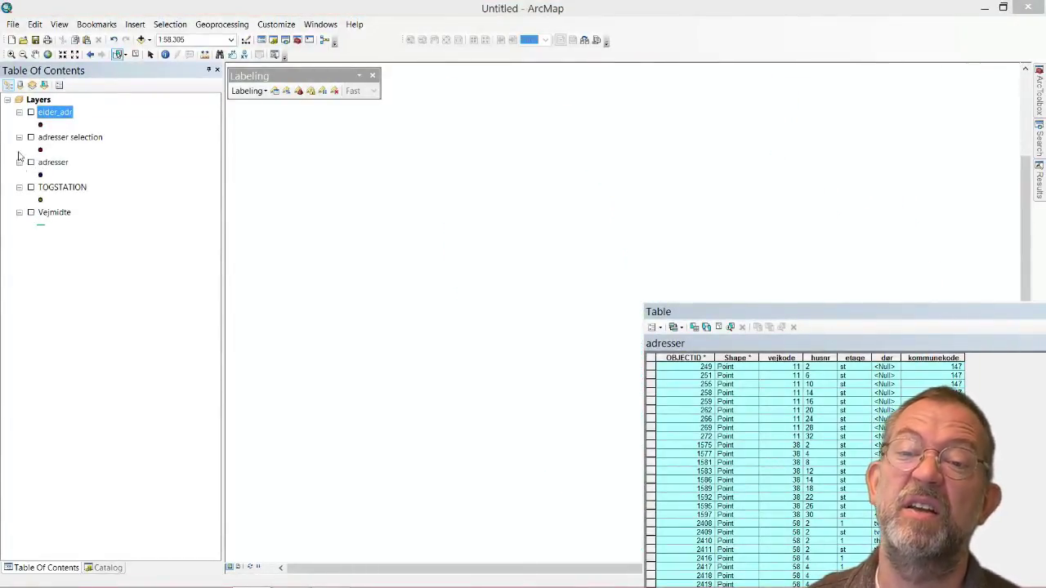
{"action": "left_click", "coordinate": [31, 187]}
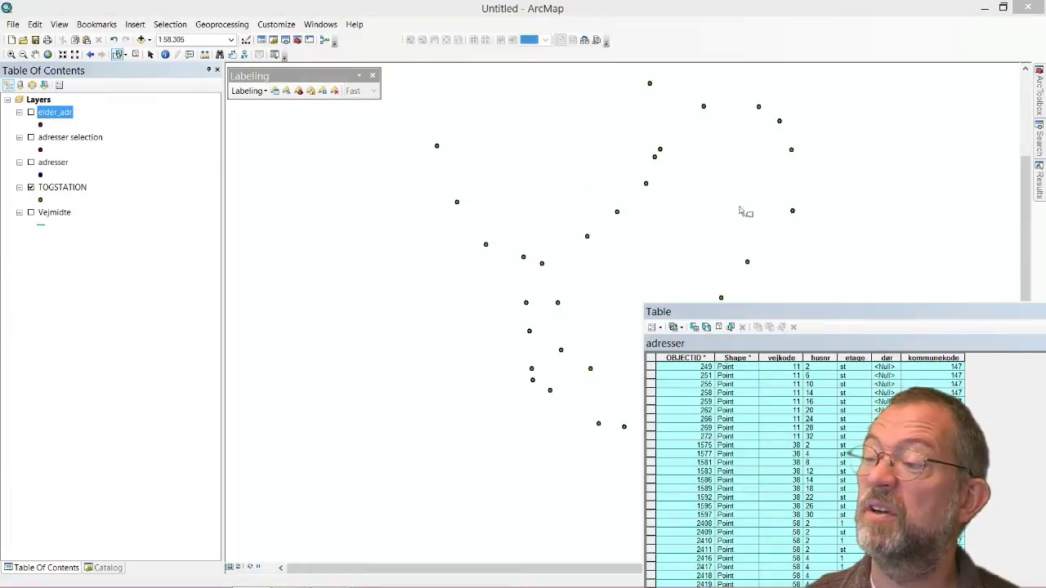
Close the adresser attribute table and switch to the PowerPoint slide show
{"action": "left_click_drag", "start_coordinate": [871, 309], "coordinate": [362, 243]}
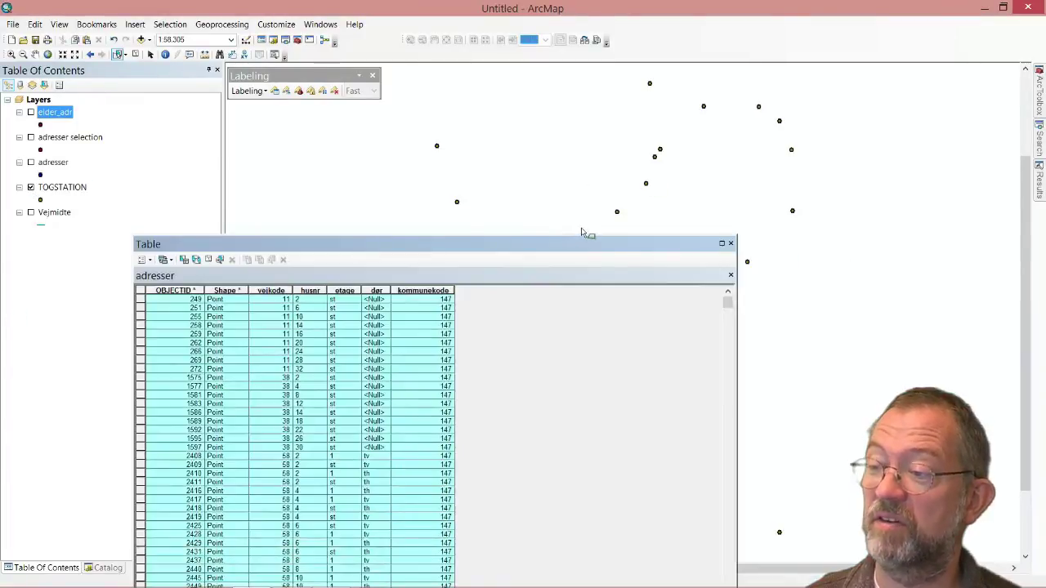
{"action": "left_click", "coordinate": [732, 244]}
{"action": "key", "text": "alt+Tab"}
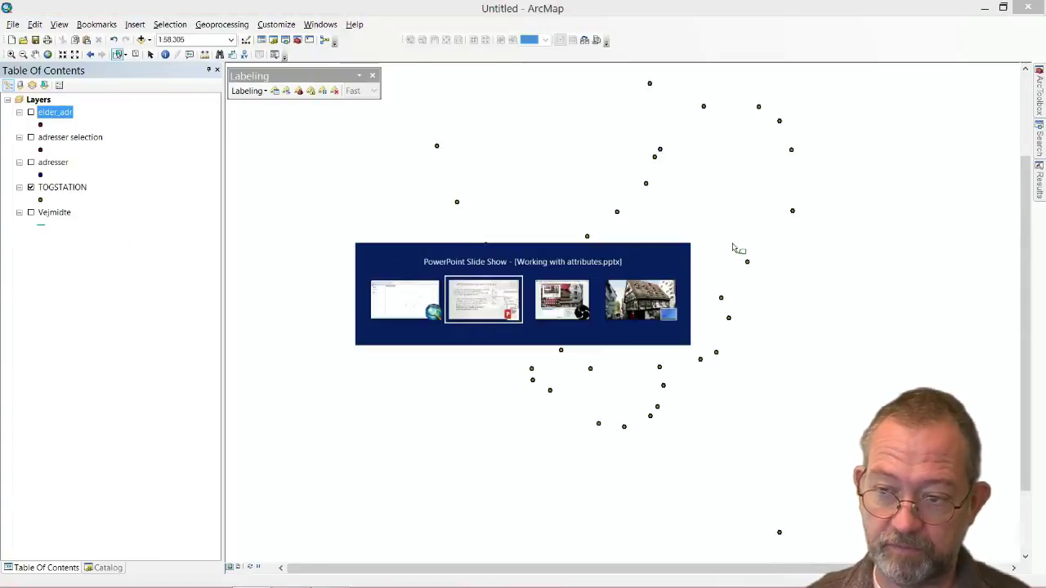
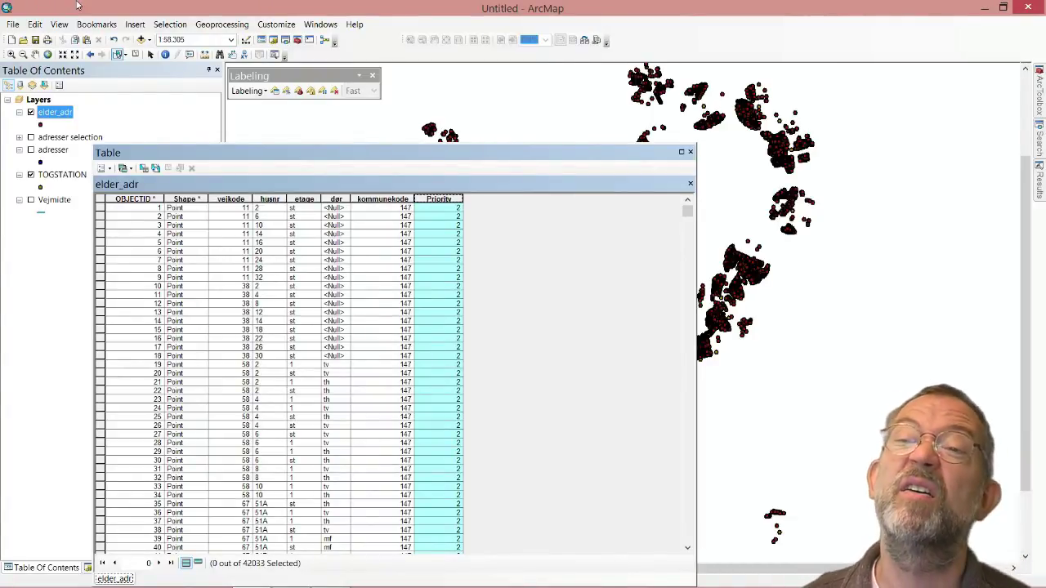
Select by attributes the elder_adr features that match the expression etage = 'st' as a new selection
{"action": "left_click", "coordinate": [161, 23]}
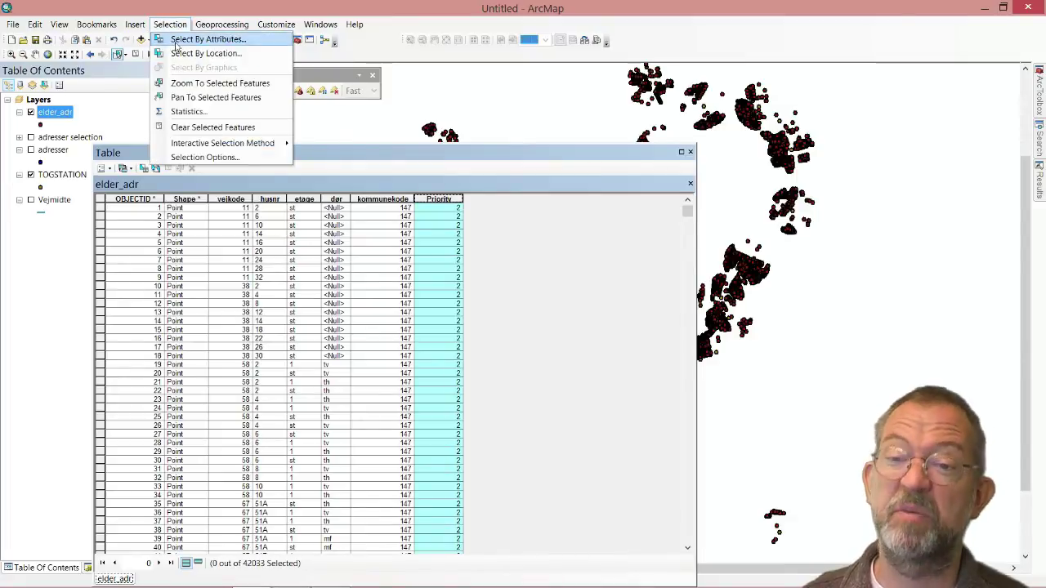
{"action": "left_click", "coordinate": [177, 41]}
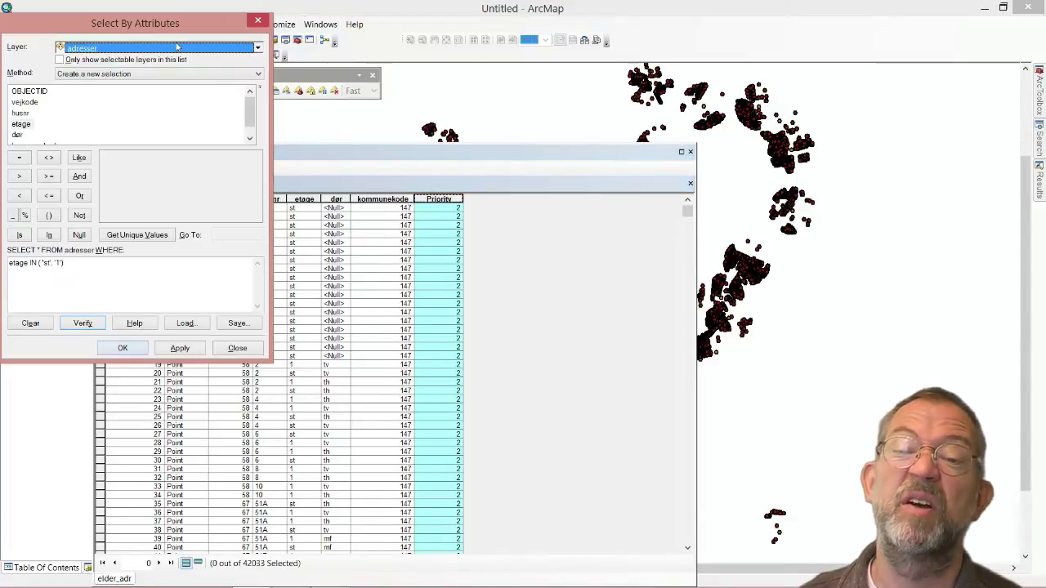
{"action": "double_click", "coordinate": [55, 263]}
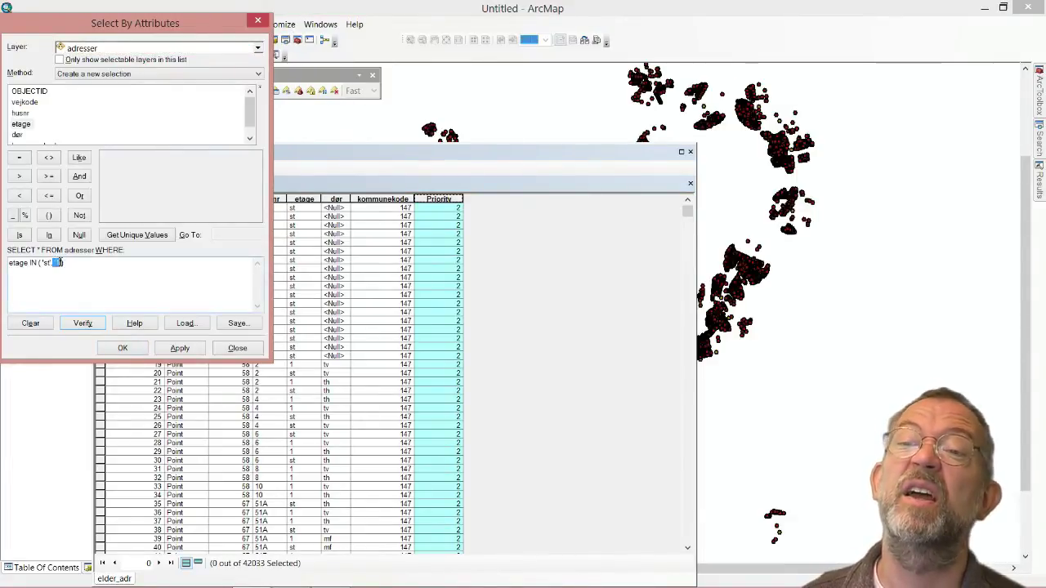
{"action": "left_click", "coordinate": [250, 49]}
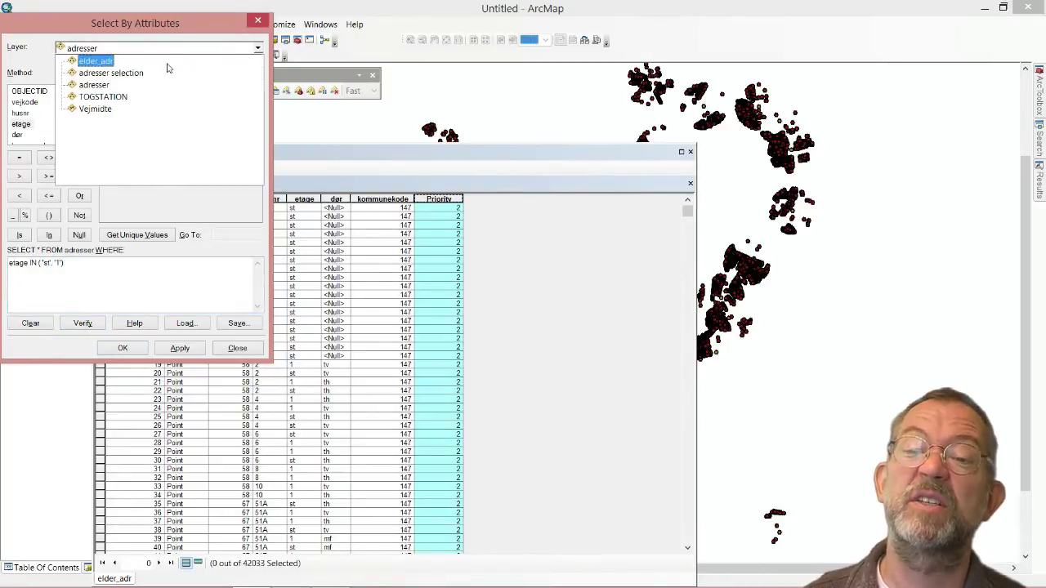
{"action": "left_click", "coordinate": [169, 64]}
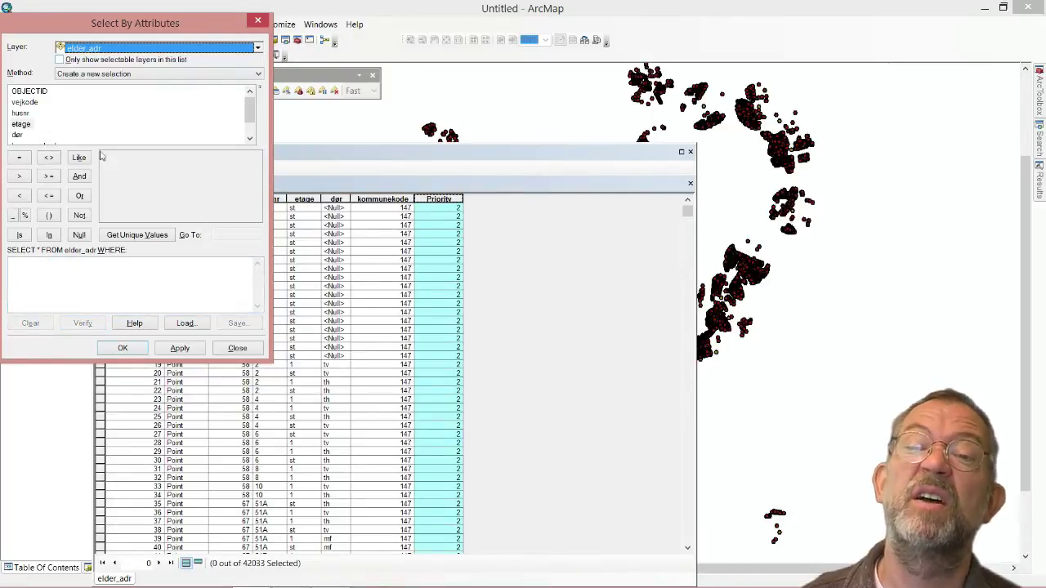
{"action": "double_click", "coordinate": [19, 125]}
{"action": "left_click", "coordinate": [19, 156]}
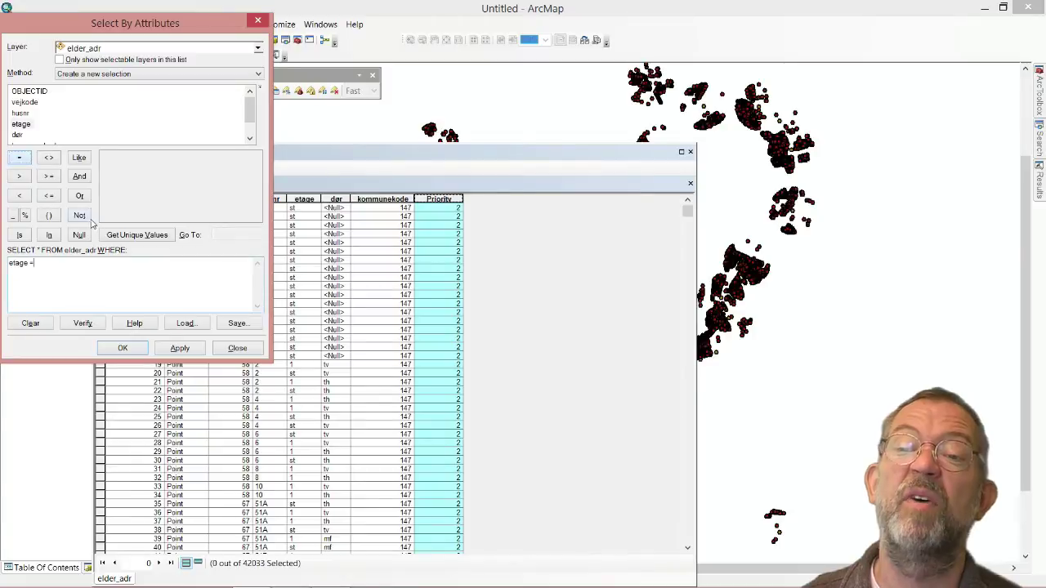
{"action": "left_click", "coordinate": [135, 236]}
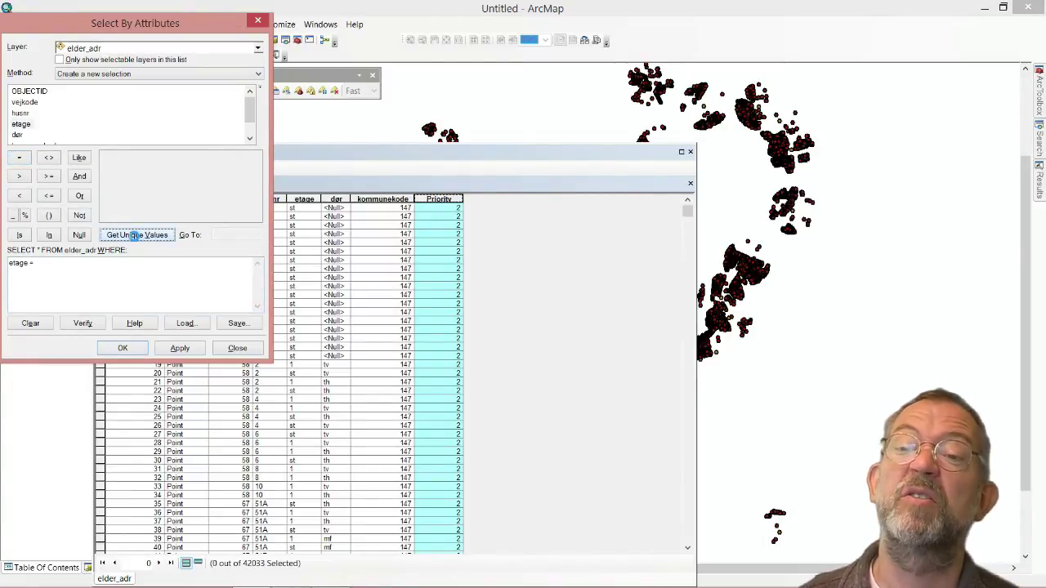
{"action": "left_click", "coordinate": [111, 169]}
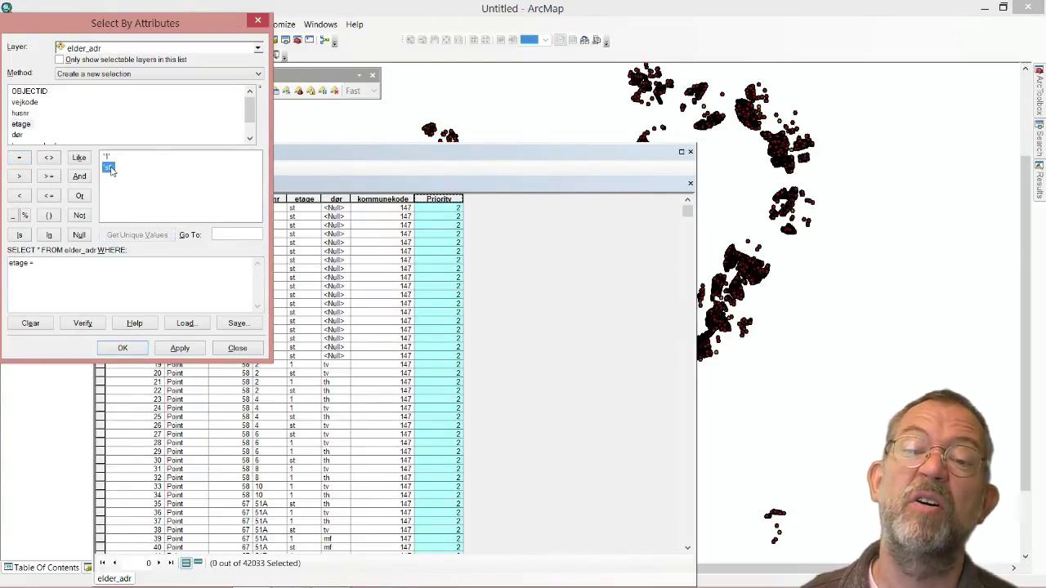
{"action": "double_click", "coordinate": [111, 167]}
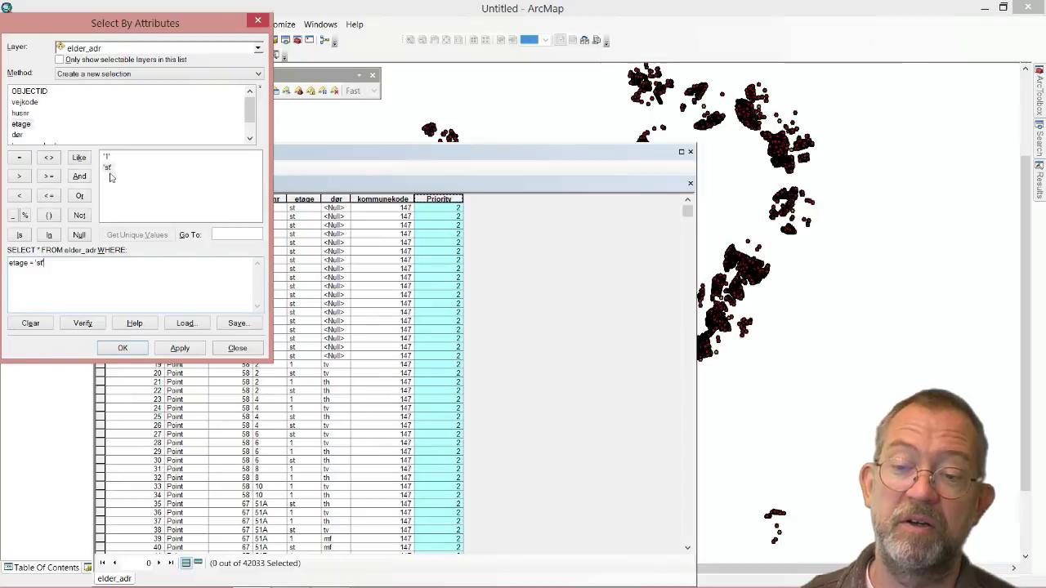
{"action": "left_click", "coordinate": [123, 348]}
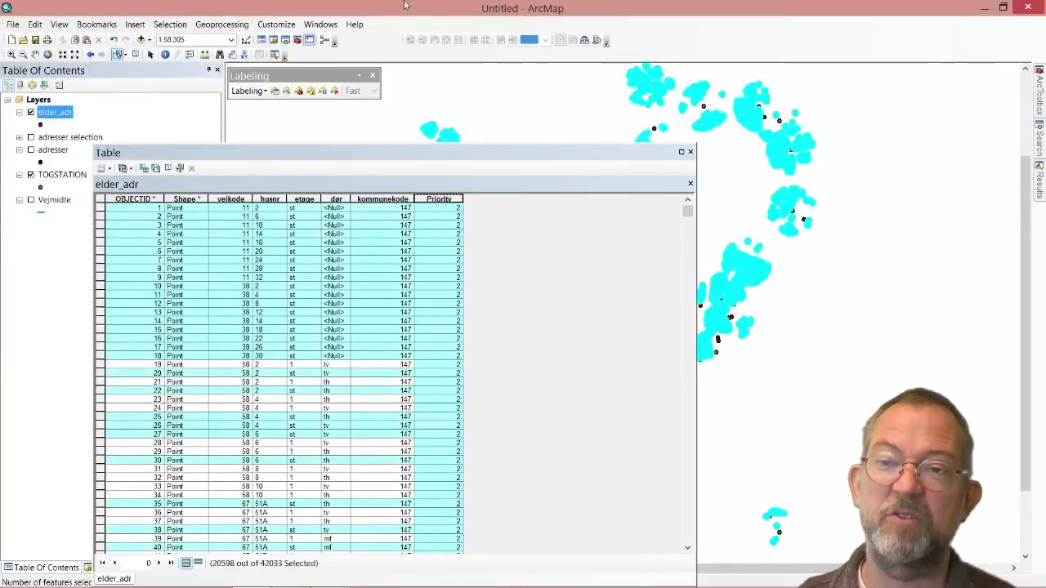
Narrow the current elder_adr selection by location to features within 250 meters of TOGSTATION, with elder_adr as the only target layer
{"action": "left_click", "coordinate": [169, 24]}
{"action": "left_click", "coordinate": [180, 53]}
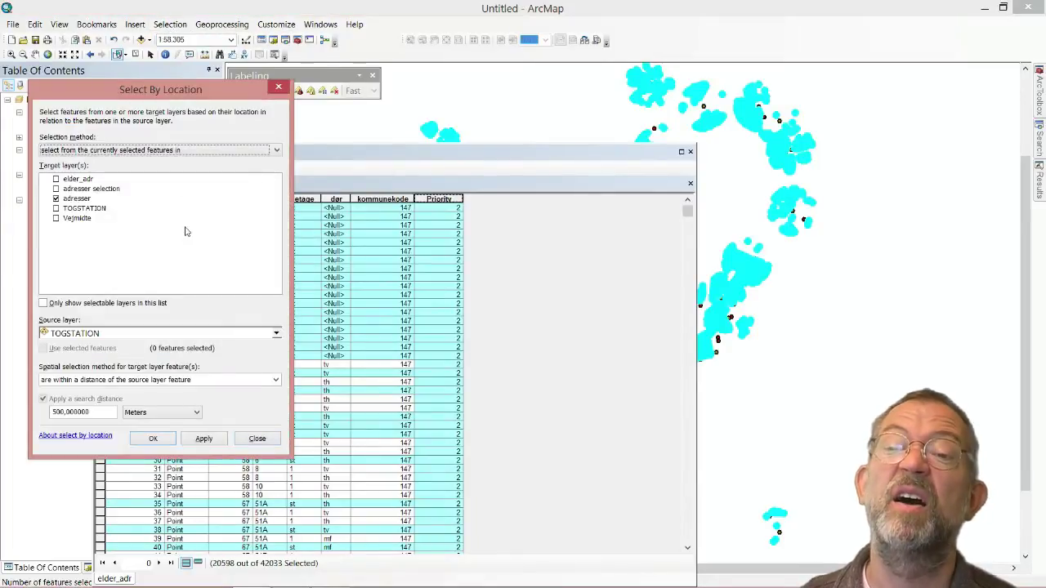
{"action": "left_click", "coordinate": [56, 180]}
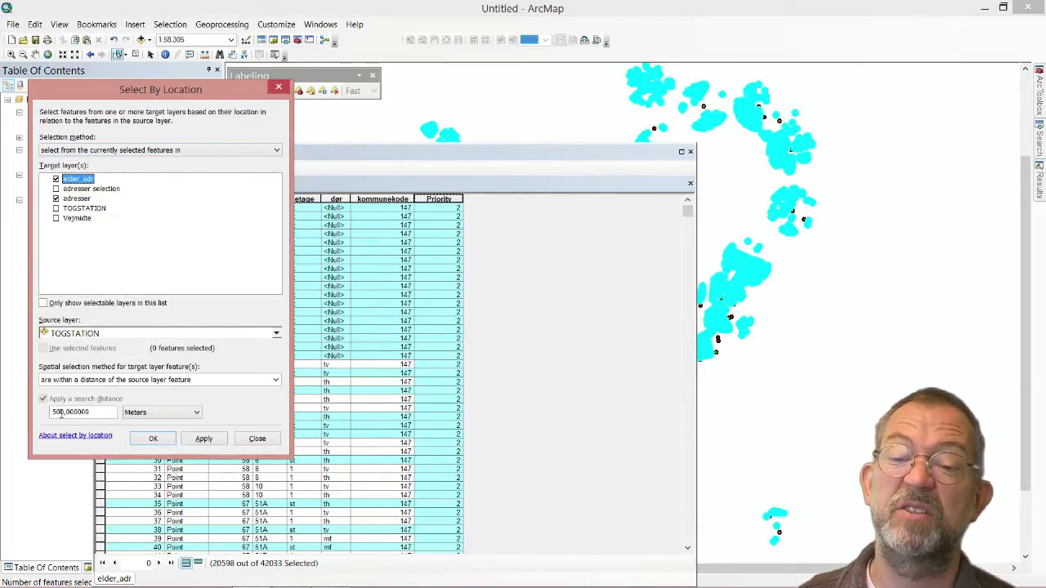
{"action": "left_click_drag", "start_coordinate": [102, 415], "coordinate": [53, 414]}
{"action": "type", "text": "250"}
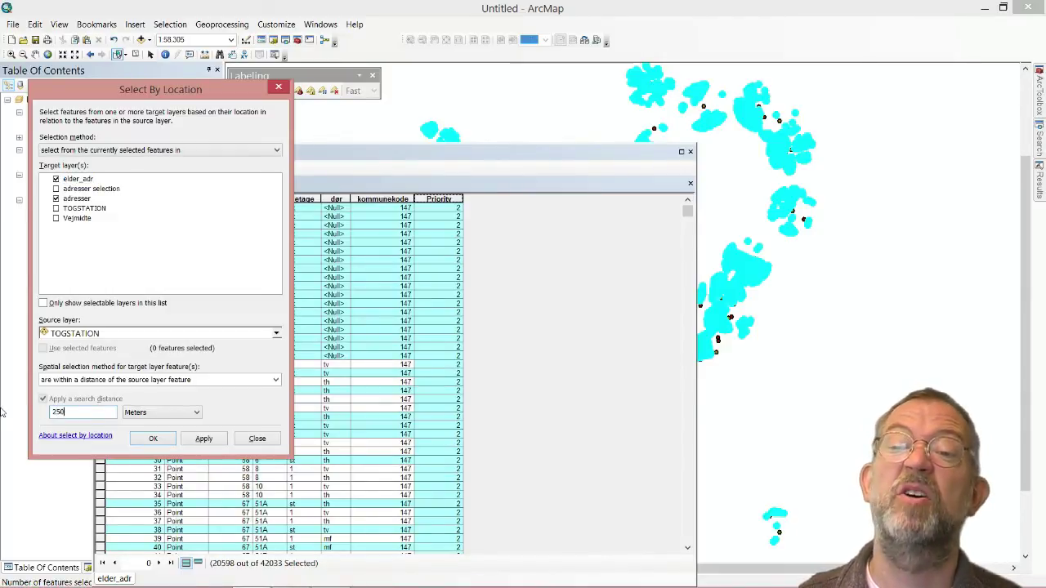
{"action": "left_click", "coordinate": [55, 199]}
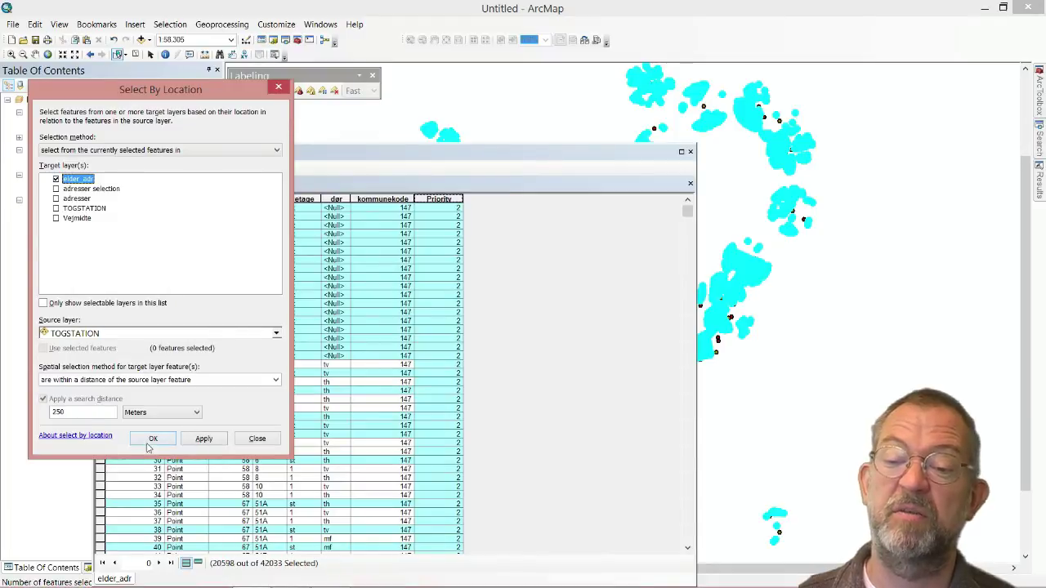
{"action": "left_click", "coordinate": [203, 442]}
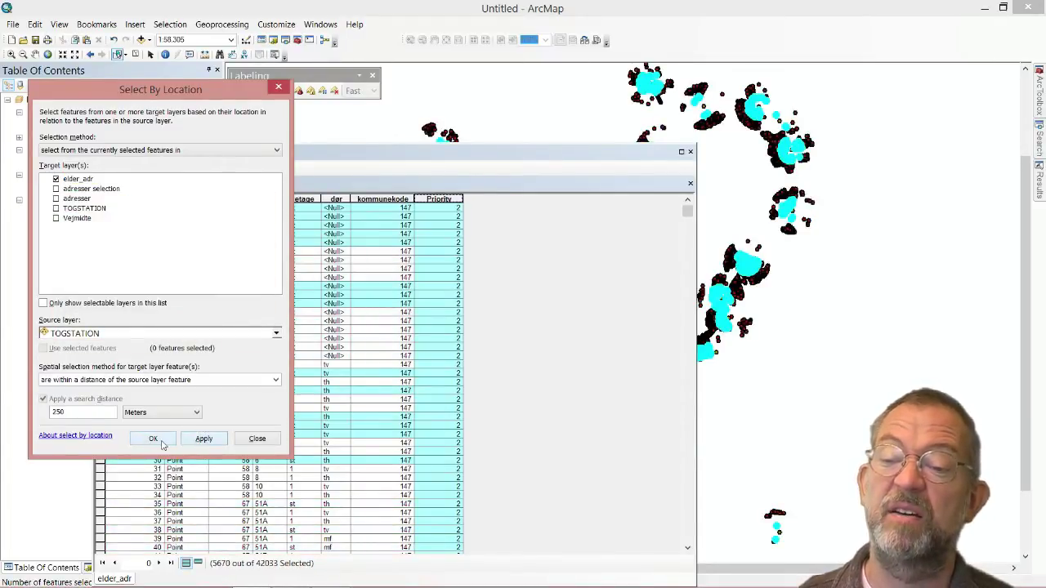
{"action": "left_click", "coordinate": [256, 444]}
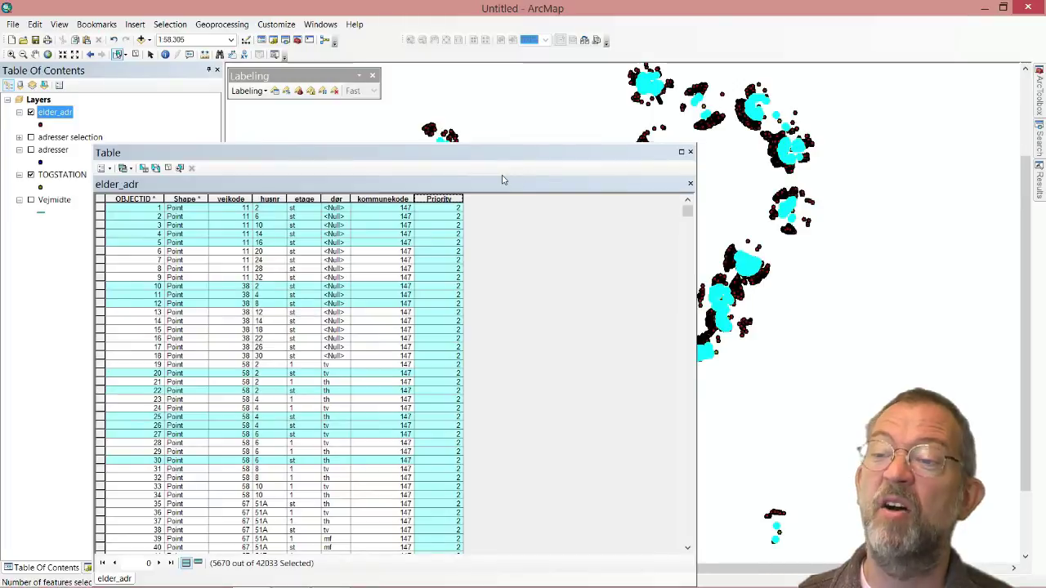
Set Priority to 1 for the selected elder_adr records with the Field Calculator, close the attribute table and clear the selection
{"action": "left_click", "coordinate": [446, 200]}
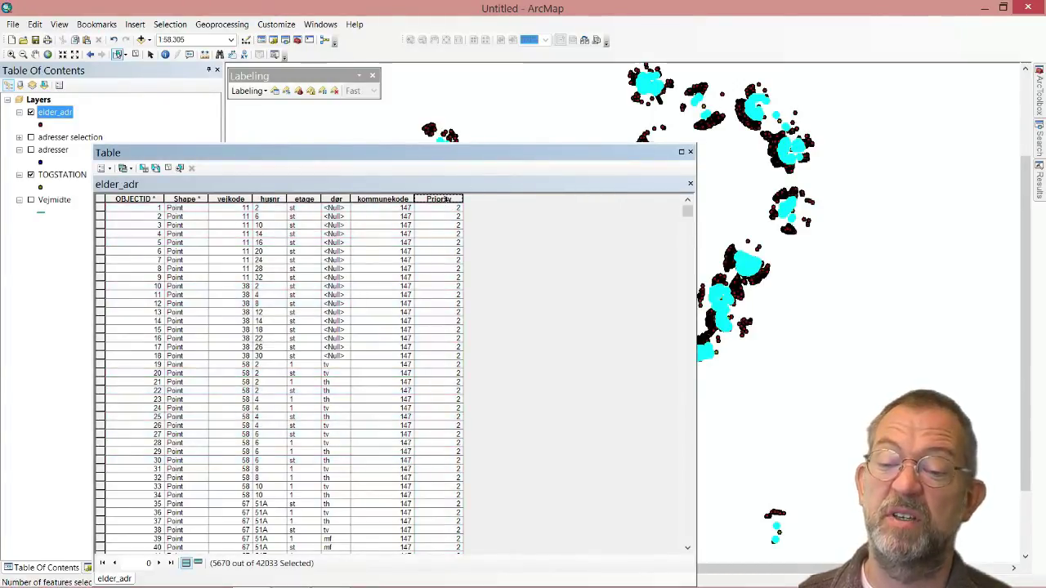
{"action": "right_click", "coordinate": [447, 200]}
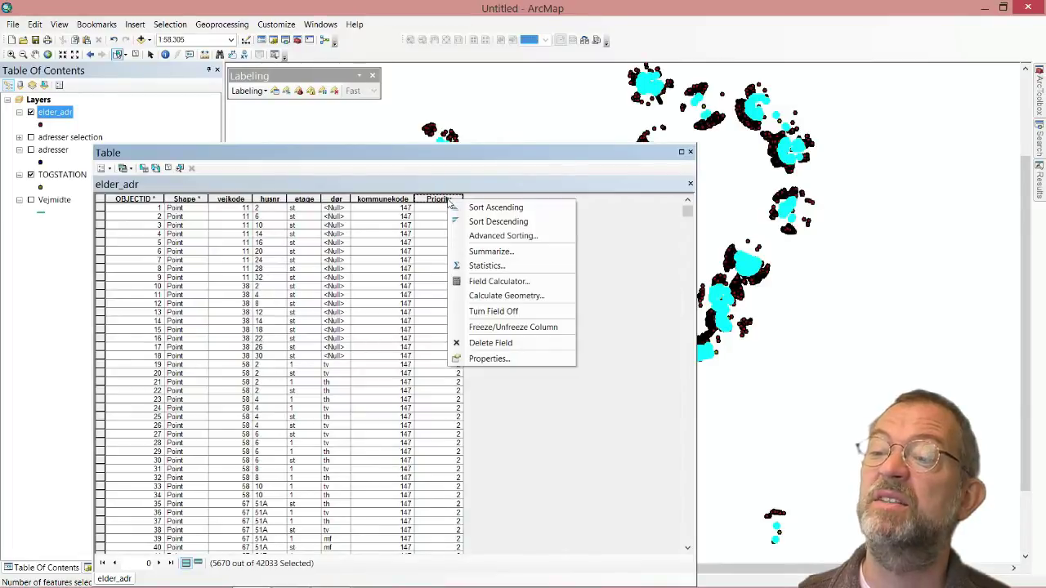
{"action": "left_click", "coordinate": [495, 288]}
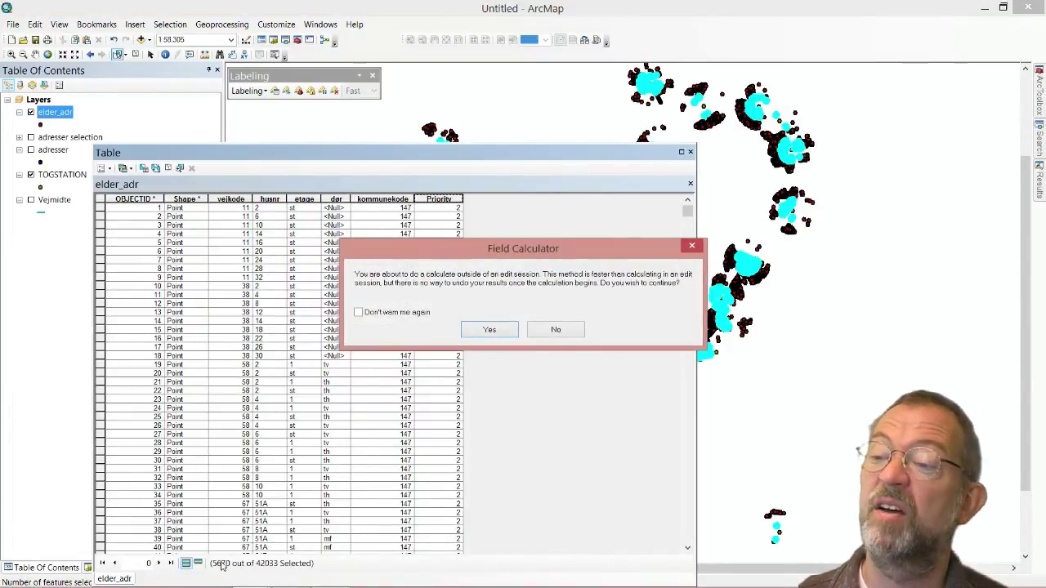
{"action": "left_click", "coordinate": [490, 330]}
{"action": "left_click_drag", "start_coordinate": [463, 328], "coordinate": [280, 310]}
{"action": "type", "text": "1"}
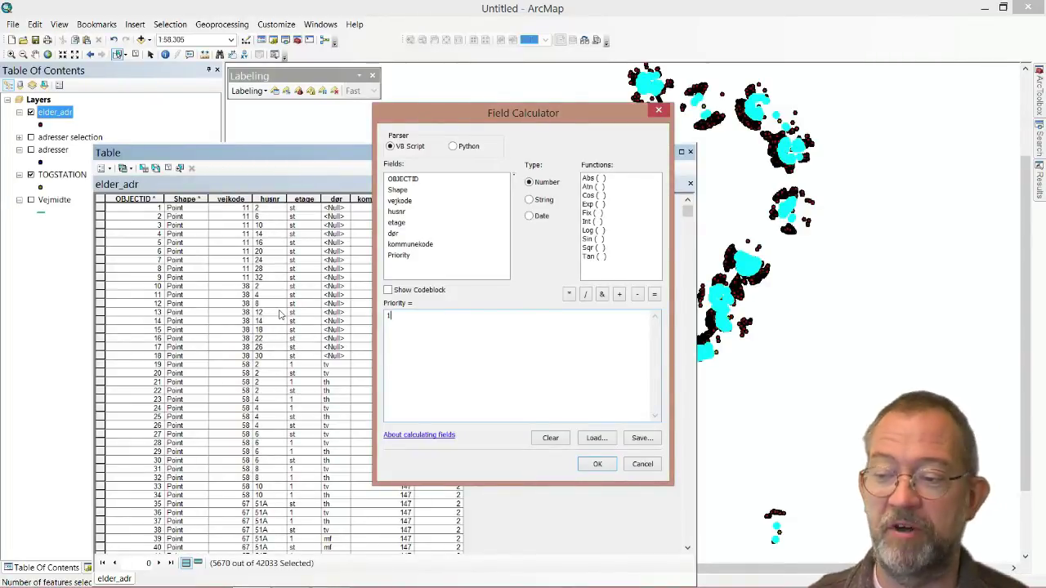
{"action": "left_click", "coordinate": [597, 463]}
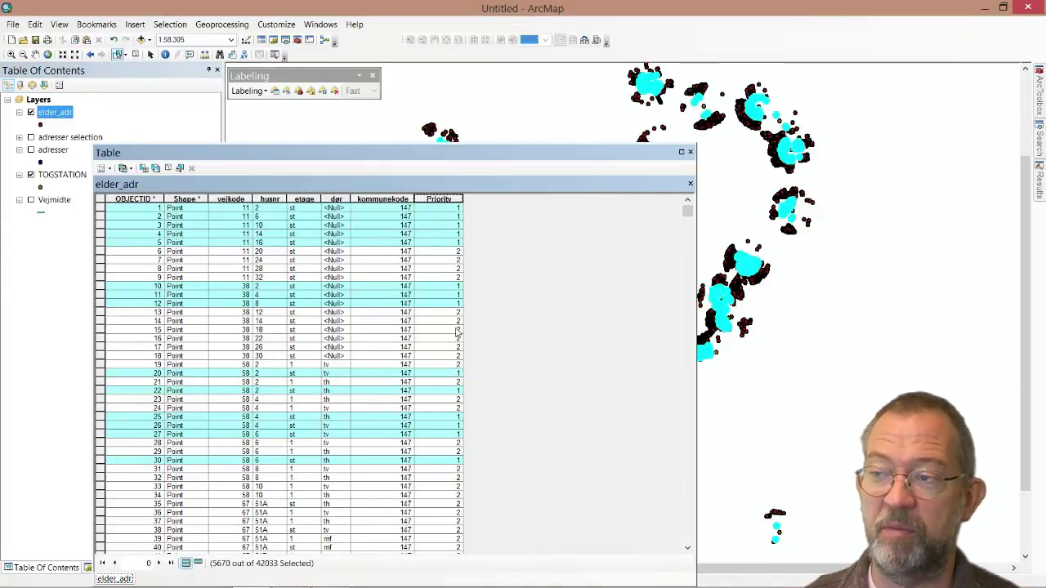
{"action": "left_click", "coordinate": [690, 152]}
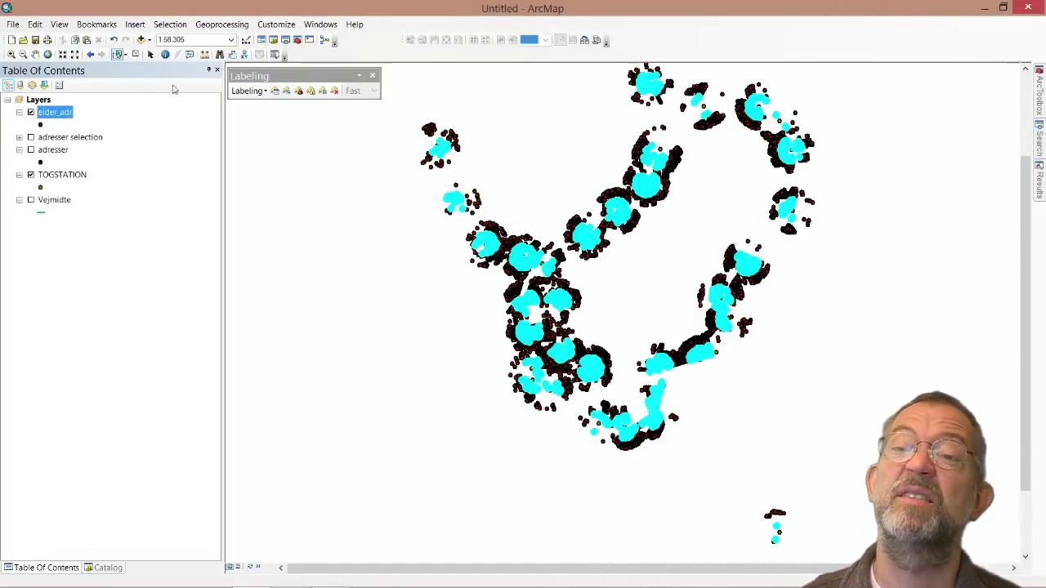
{"action": "left_click", "coordinate": [135, 54]}
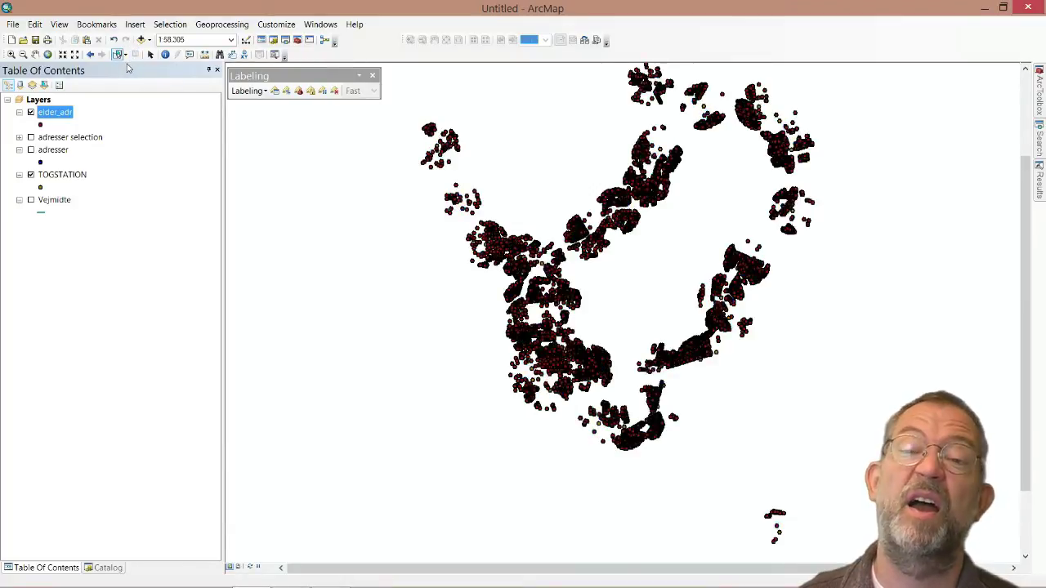
Symbolize the elder_adr layer by unique values of the Priority field, adding all of its values
{"action": "right_click", "coordinate": [54, 117]}
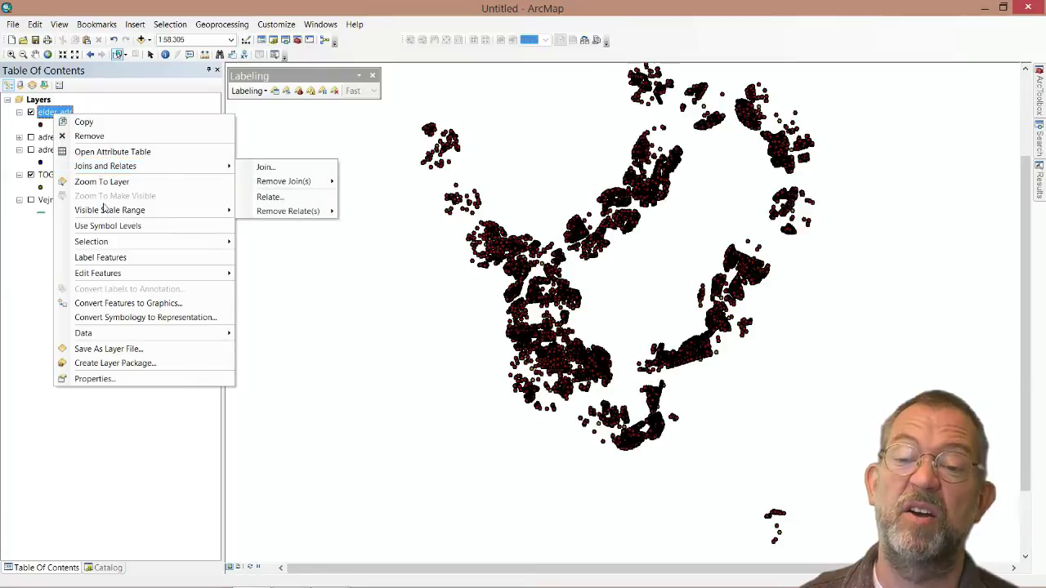
{"action": "left_click", "coordinate": [123, 378]}
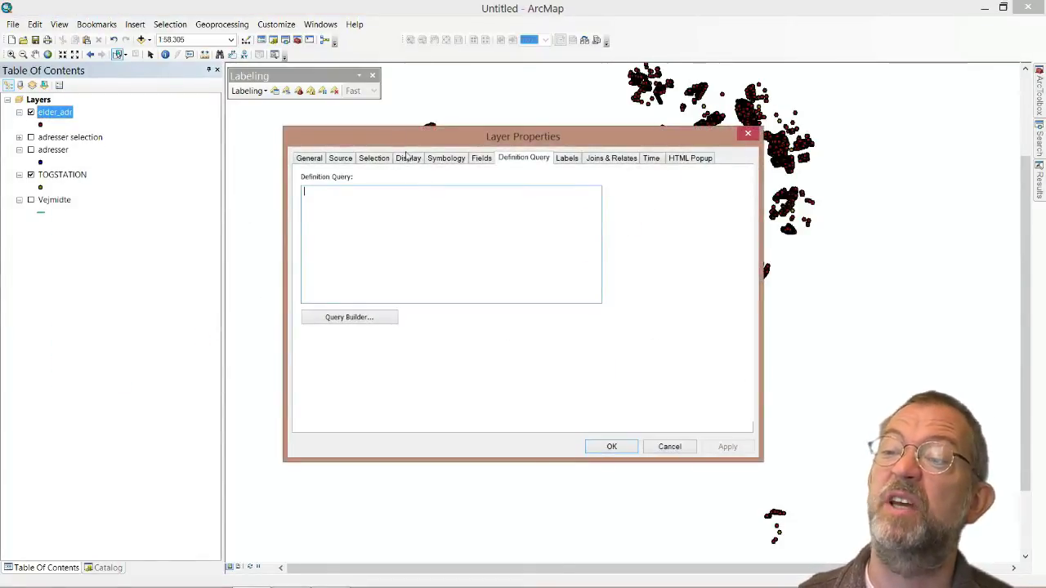
{"action": "left_click", "coordinate": [451, 161]}
{"action": "left_click", "coordinate": [326, 202]}
{"action": "left_click", "coordinate": [448, 205]}
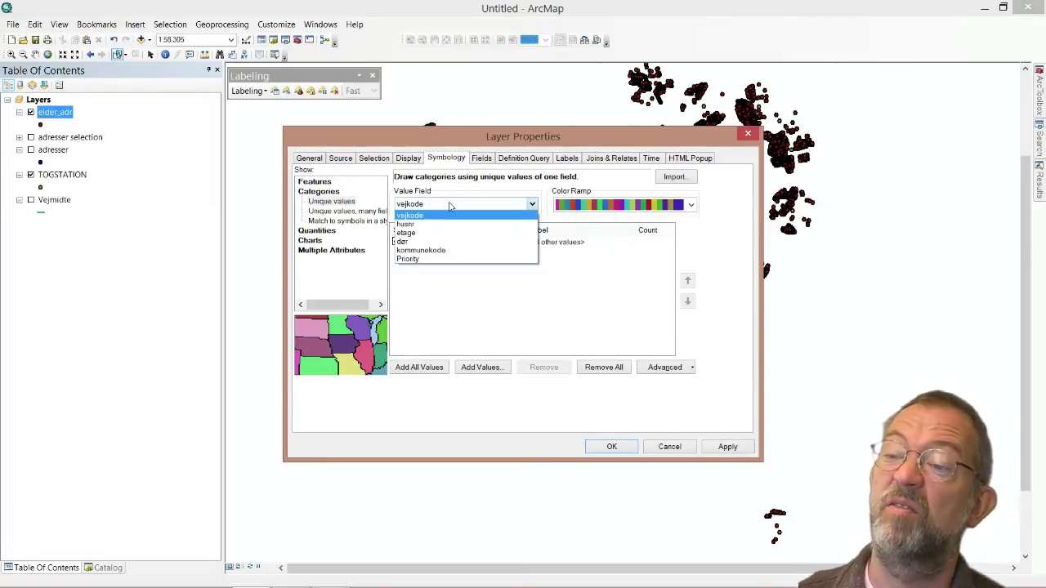
{"action": "left_click", "coordinate": [444, 259]}
{"action": "left_click", "coordinate": [431, 368]}
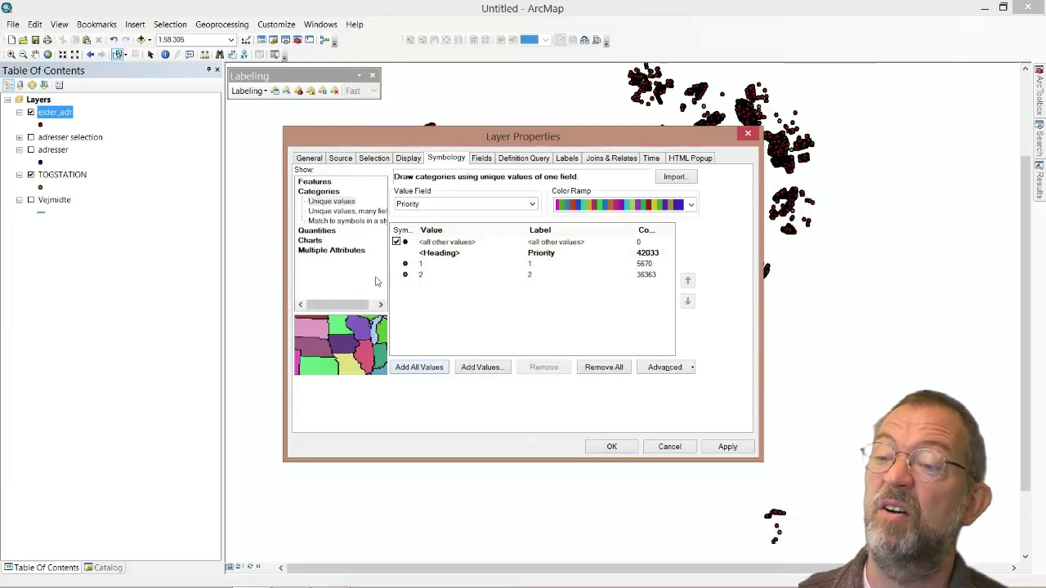
Give Priority value 1 the green Circle 2 symbol at size 6
{"action": "double_click", "coordinate": [405, 265]}
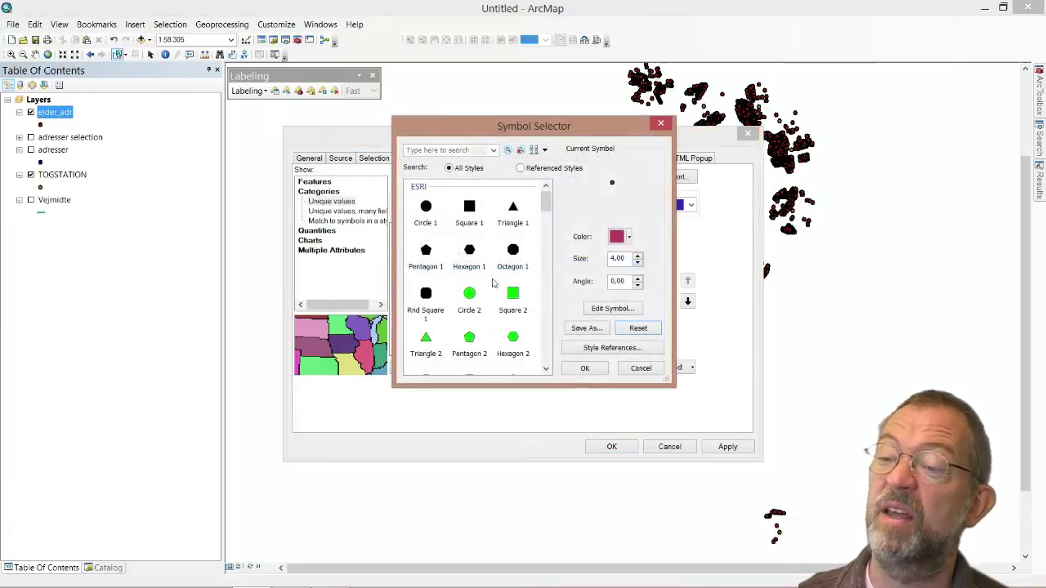
{"action": "left_click", "coordinate": [466, 295]}
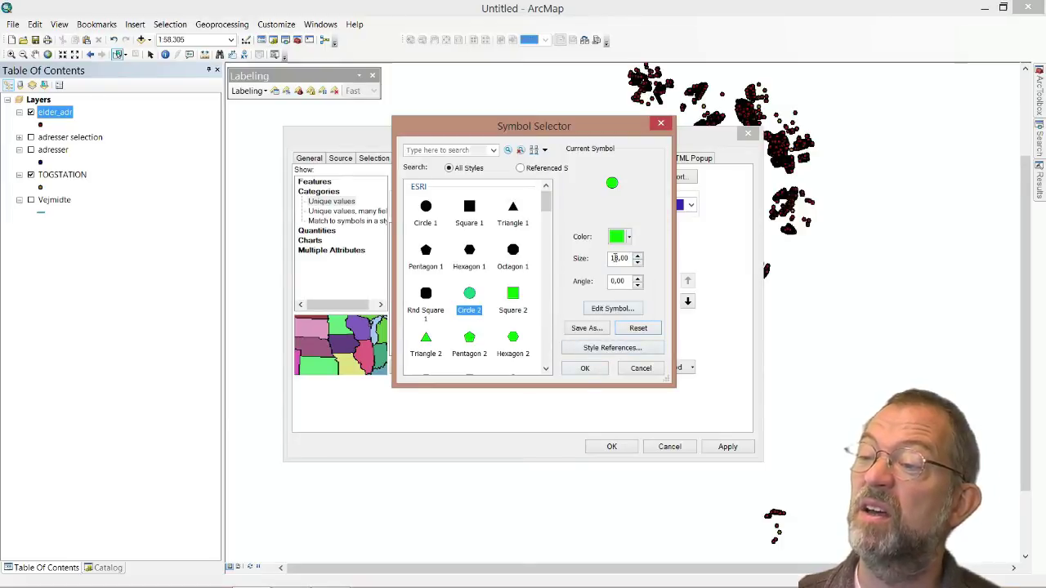
{"action": "left_click_drag", "start_coordinate": [627, 259], "coordinate": [595, 262]}
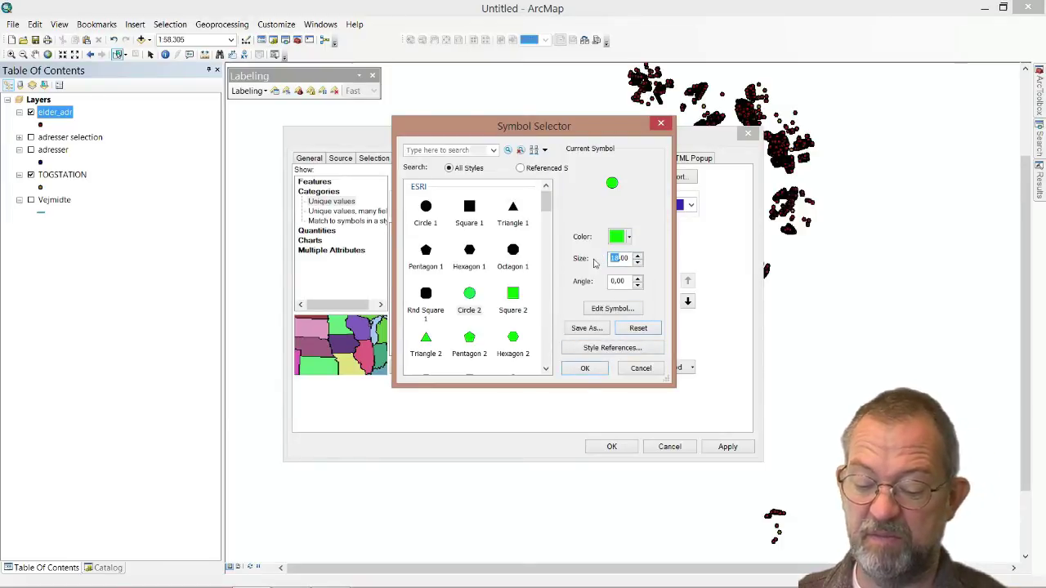
{"action": "type", "text": "6"}
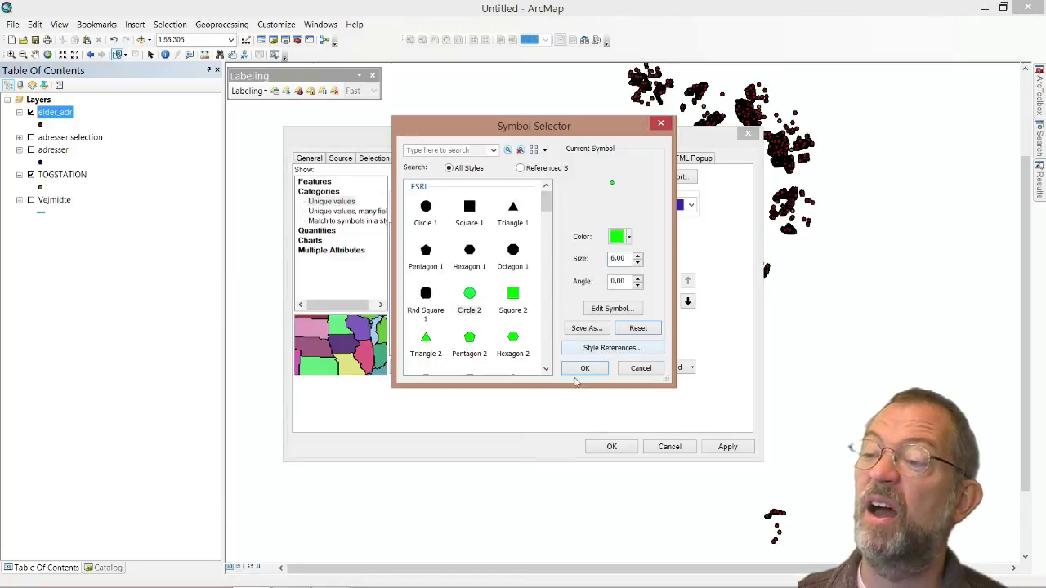
{"action": "left_click", "coordinate": [586, 368]}
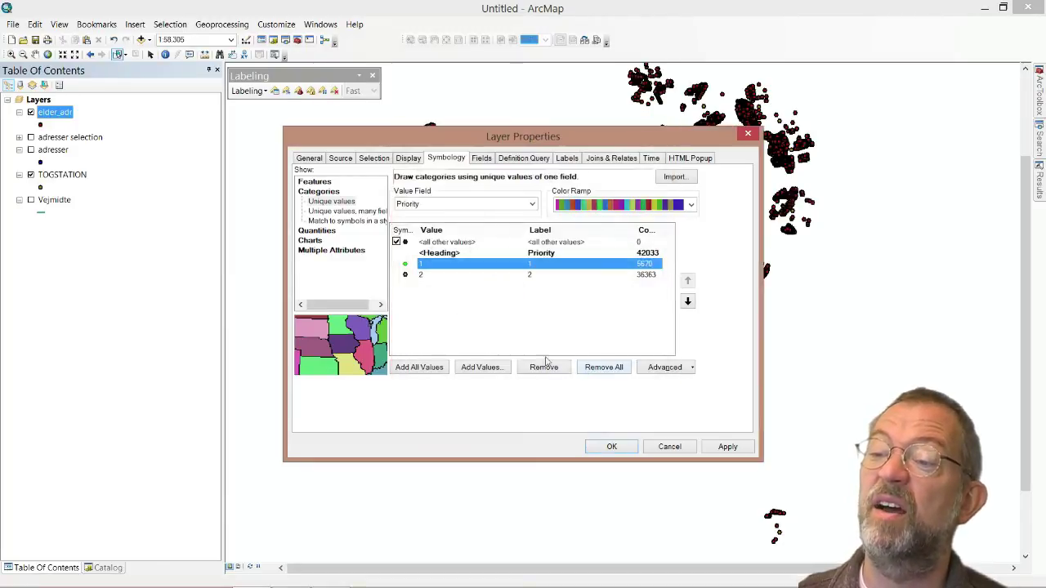
Give Priority value 2 the black Triangle 1 symbol at size 3 and apply the elder_adr symbology to the map
{"action": "double_click", "coordinate": [405, 275]}
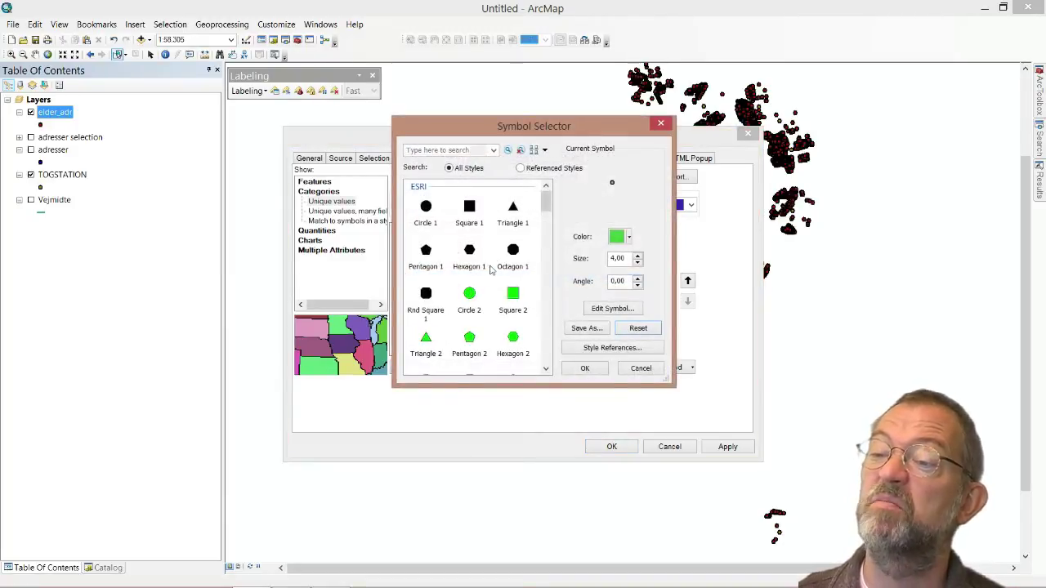
{"action": "left_click", "coordinate": [513, 208]}
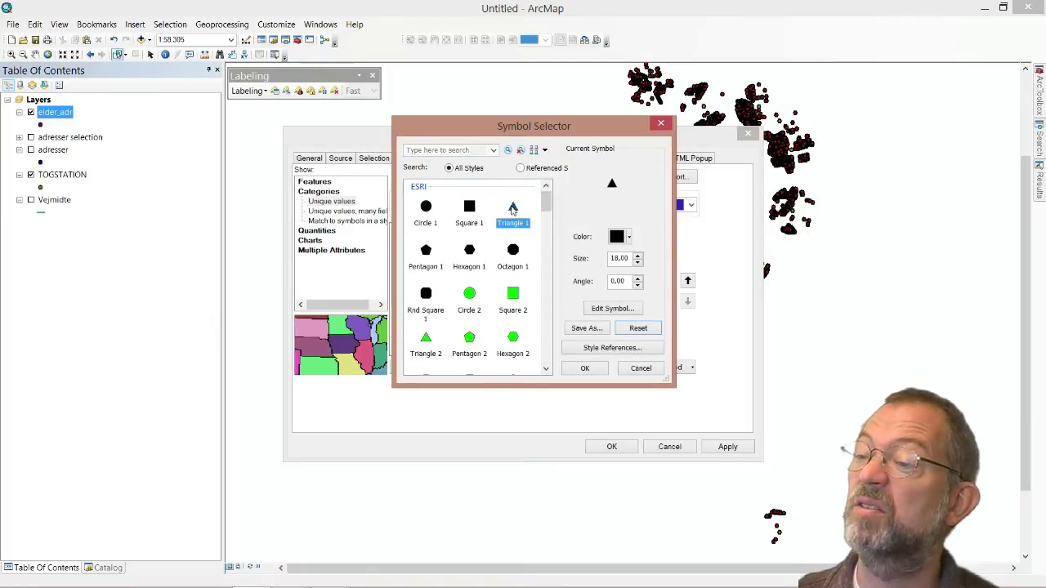
{"action": "left_click_drag", "start_coordinate": [621, 258], "coordinate": [577, 261]}
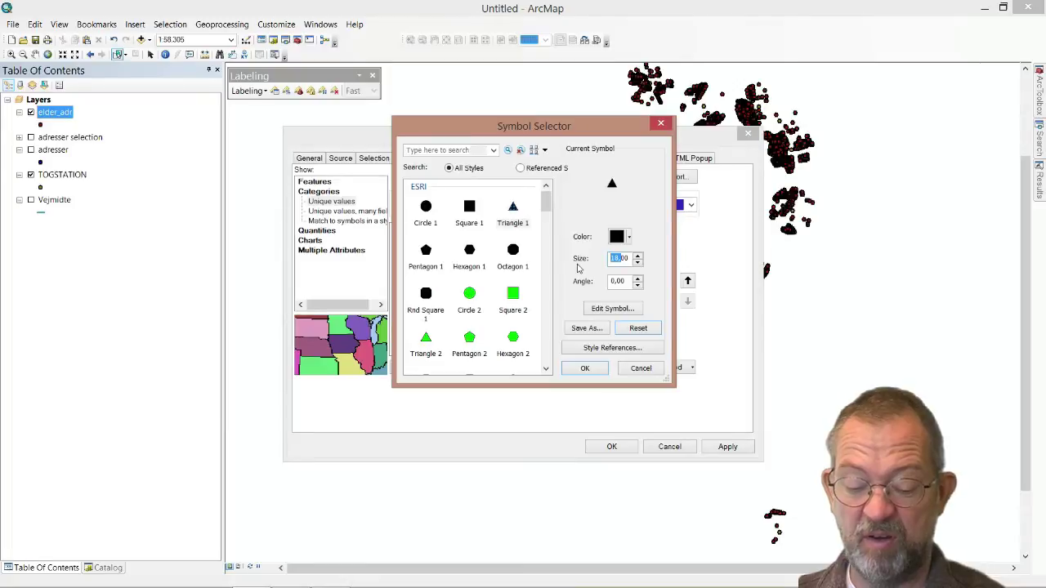
{"action": "type", "text": "300"}
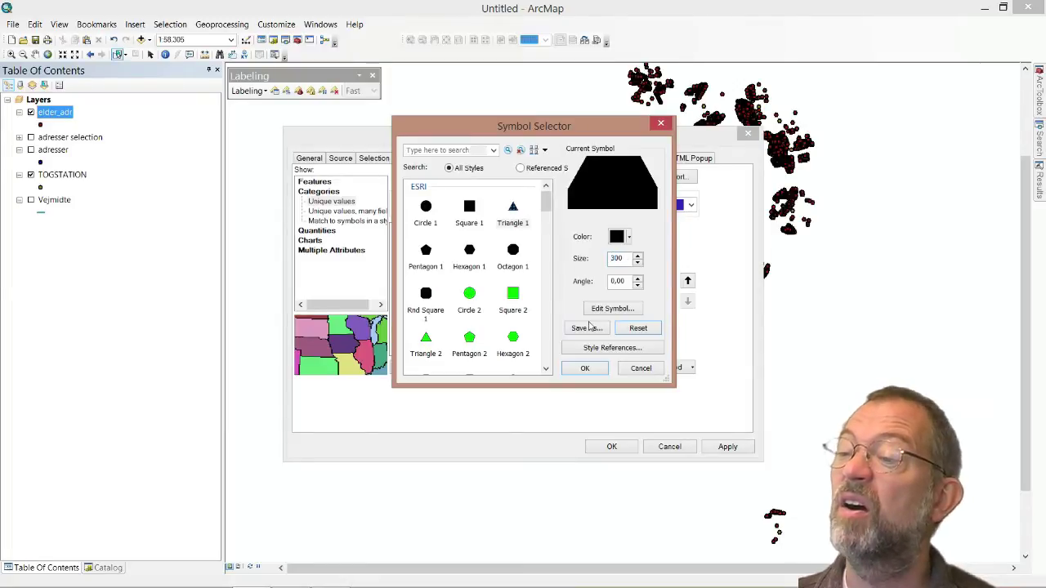
{"action": "left_click", "coordinate": [638, 262]}
{"action": "double_click", "coordinate": [626, 258]}
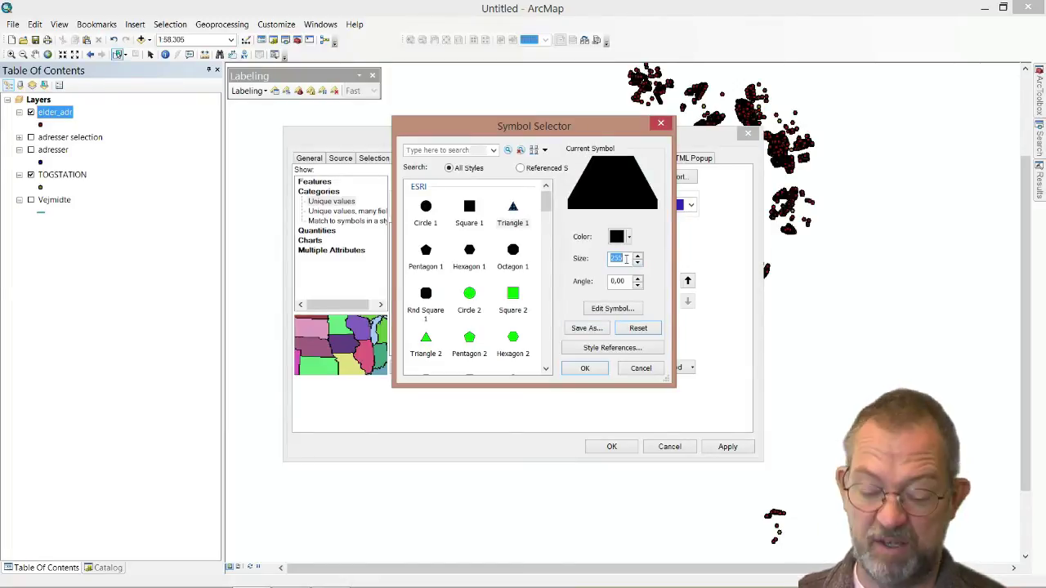
{"action": "type", "text": "3"}
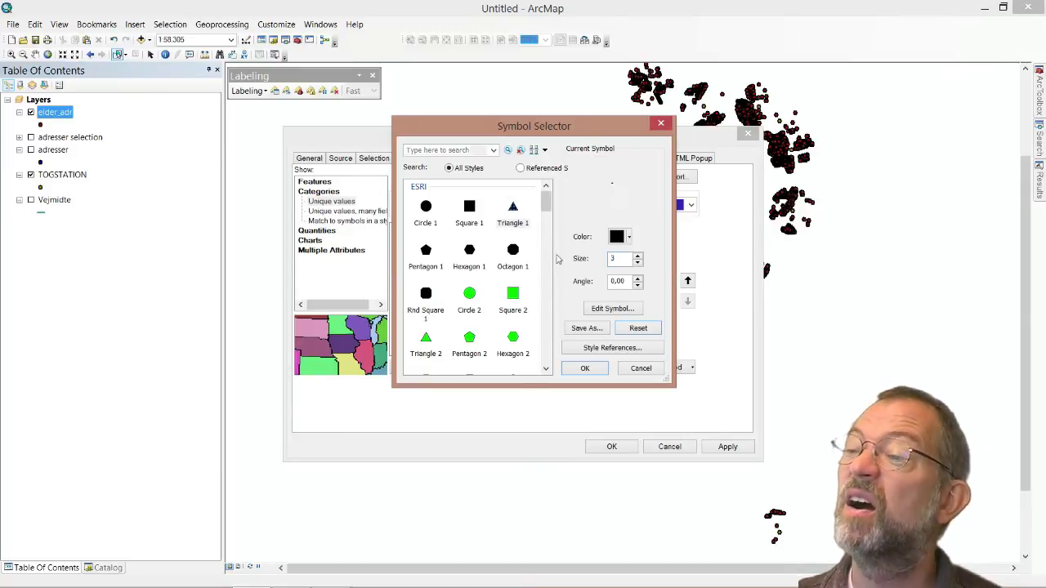
{"action": "left_click", "coordinate": [585, 369]}
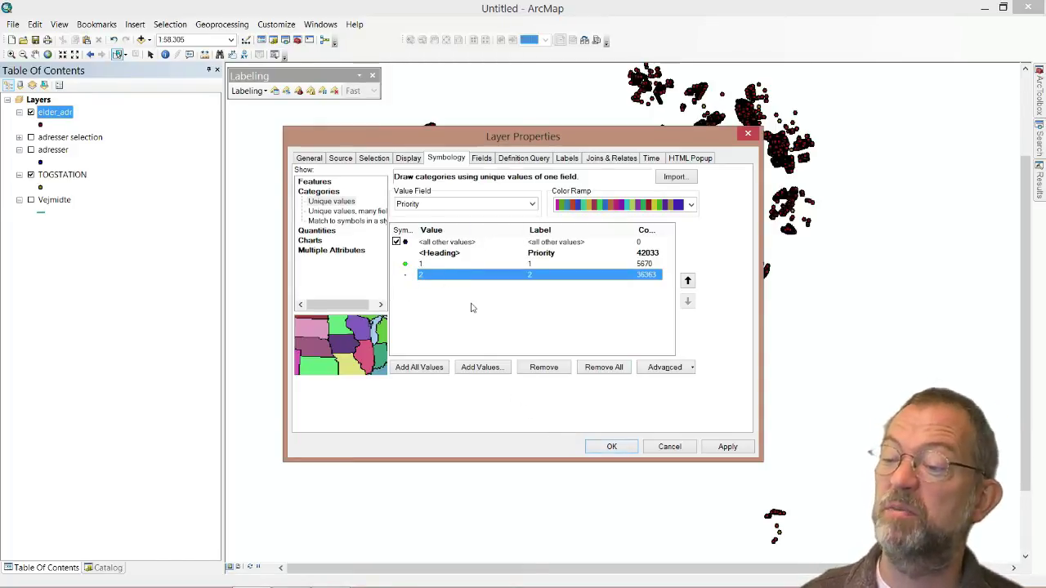
{"action": "left_click", "coordinate": [610, 447]}
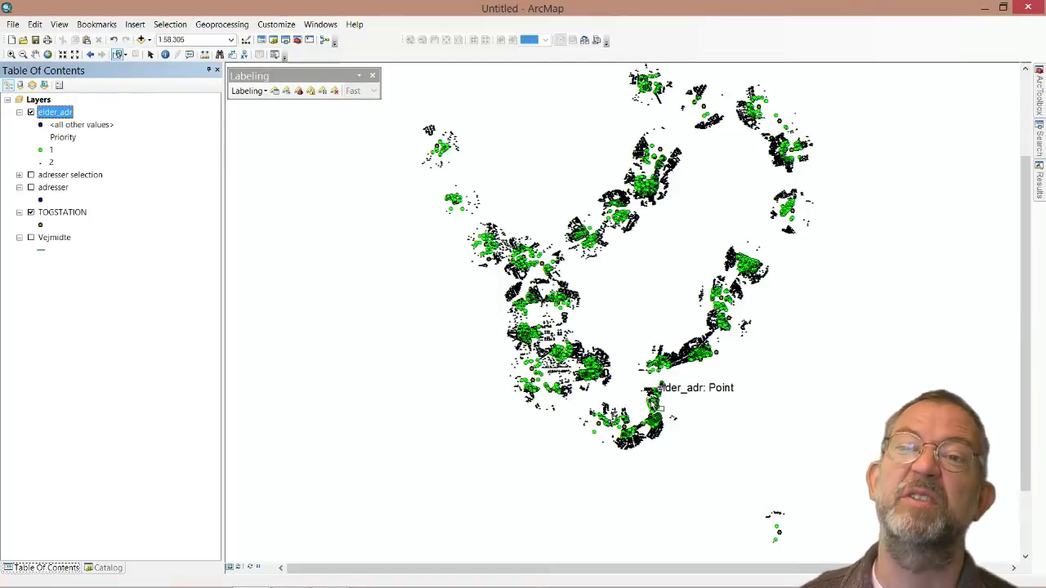
Zoom in on a station cluster in the eastern part of the map, and switch to the PowerPoint slide show's next slide
{"action": "left_click", "coordinate": [11, 54]}
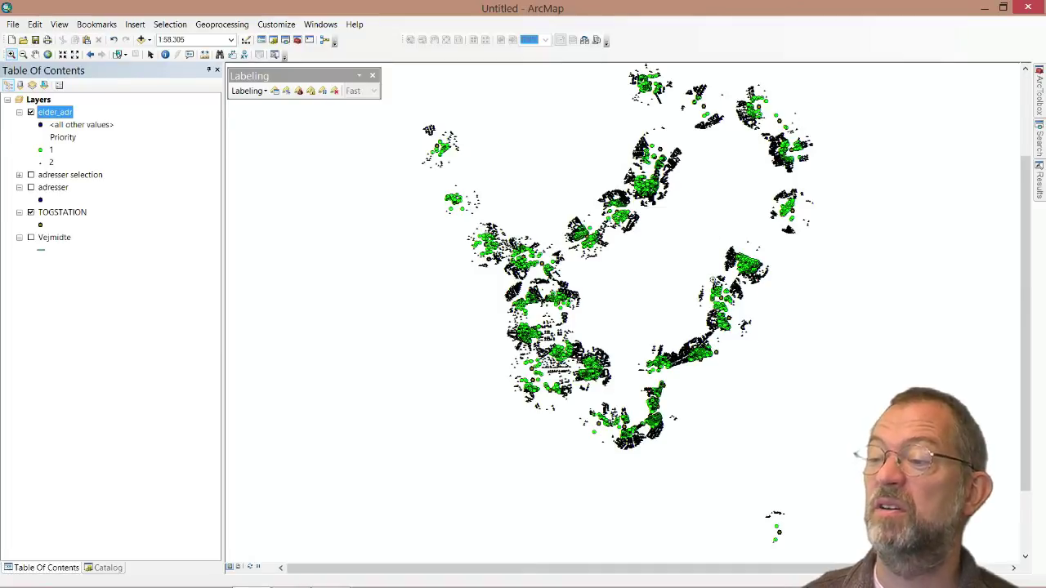
{"action": "left_click_drag", "start_coordinate": [710, 267], "coordinate": [755, 327]}
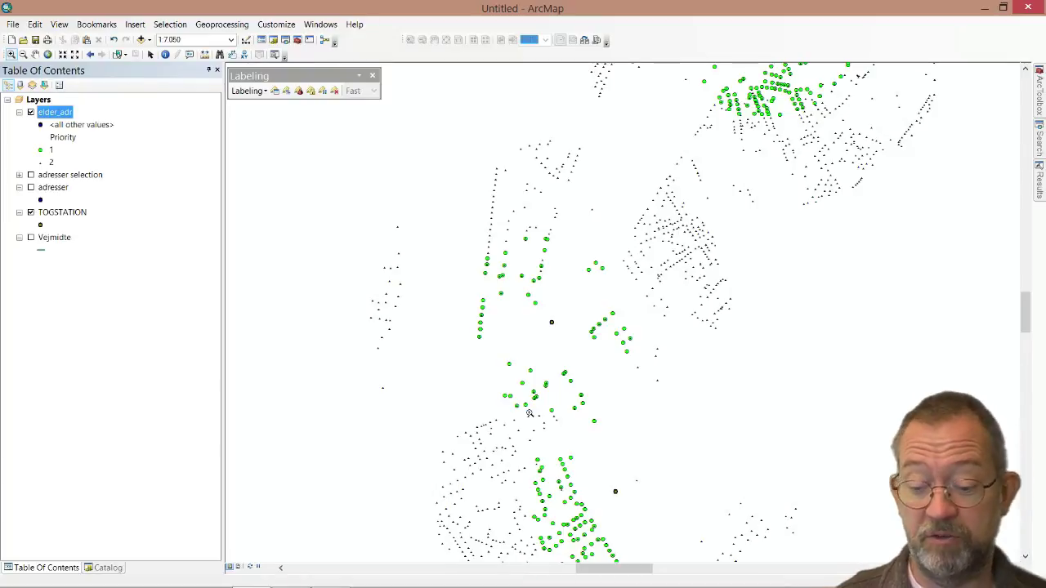
{"action": "key", "text": "alt+Tab"}
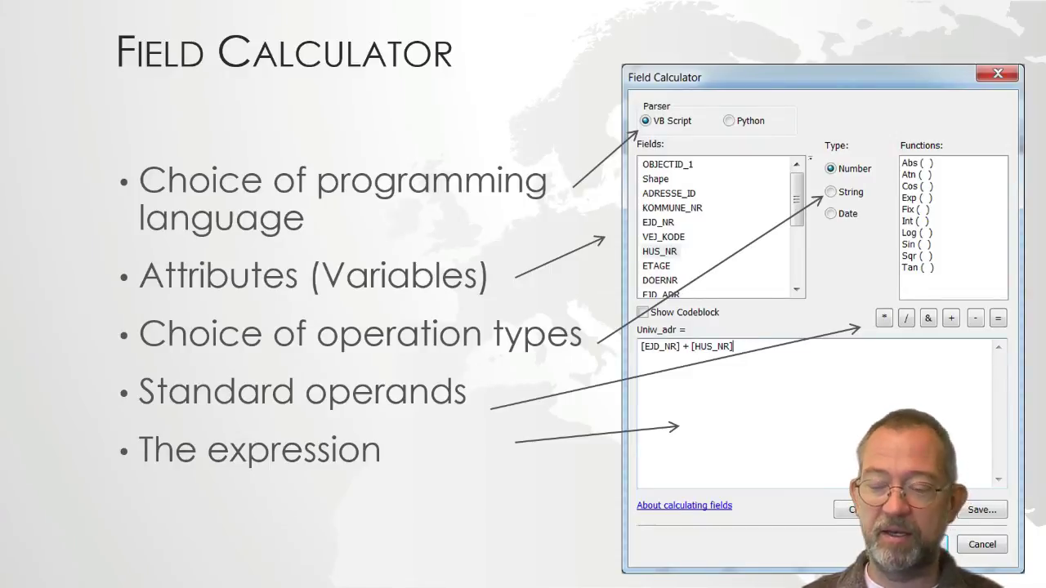
{"action": "key", "text": "Right"}
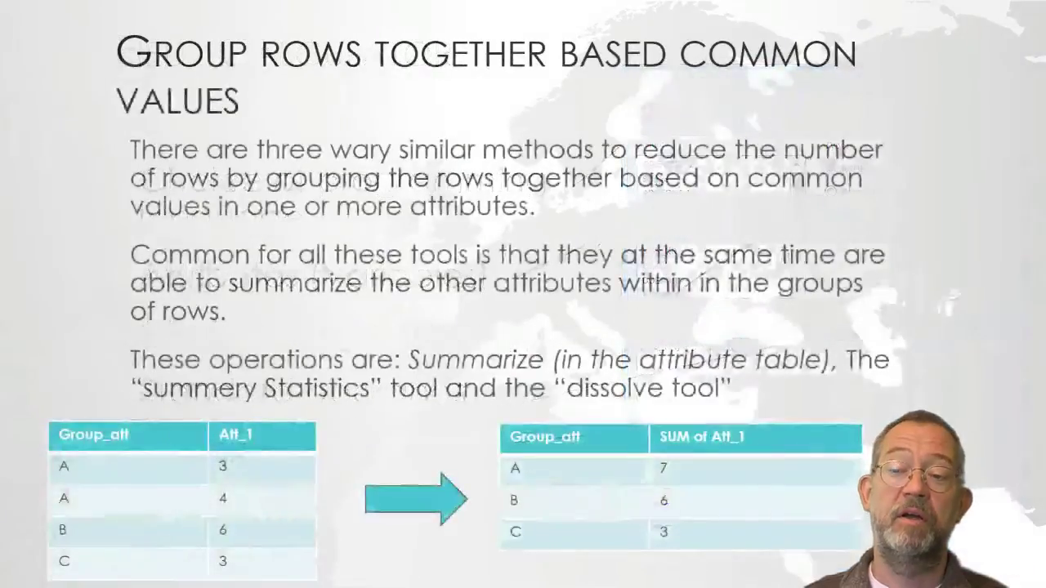
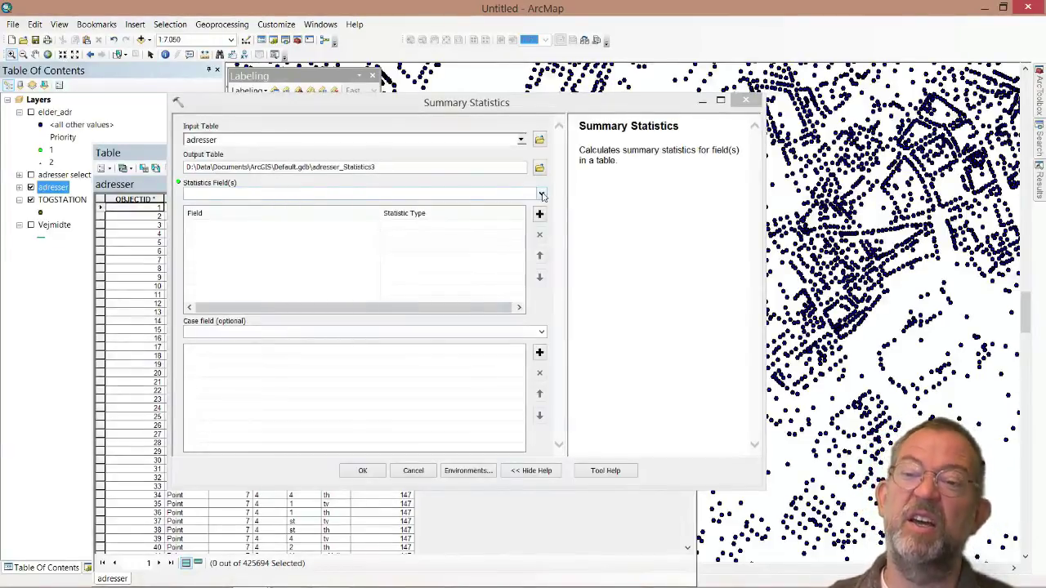
Add OBJECTID as a statistics field with the COUNT statistic type in the Summary Statistics tool
{"action": "left_click", "coordinate": [542, 195]}
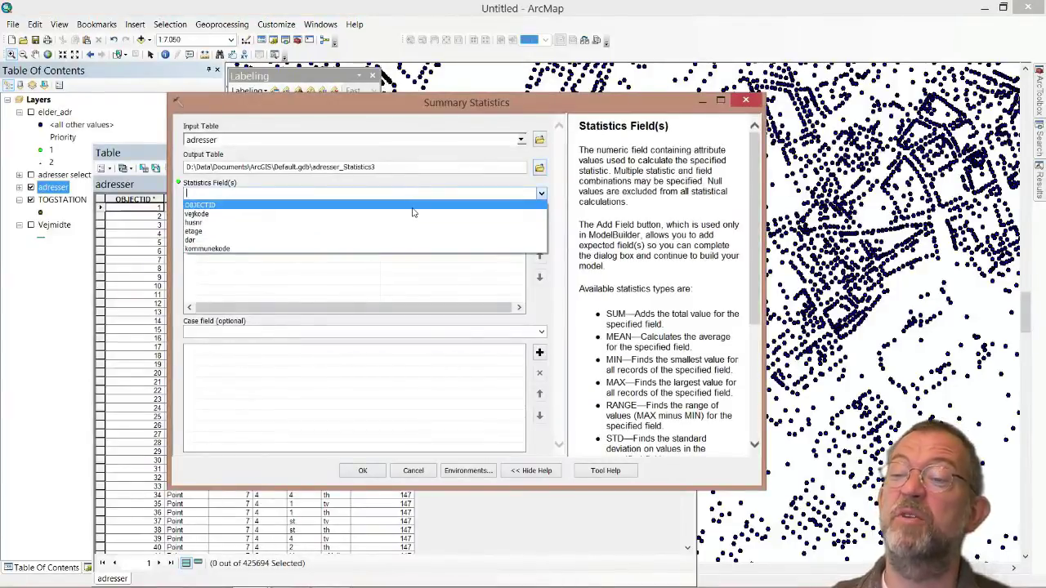
{"action": "left_click", "coordinate": [413, 207]}
{"action": "left_click", "coordinate": [488, 241]}
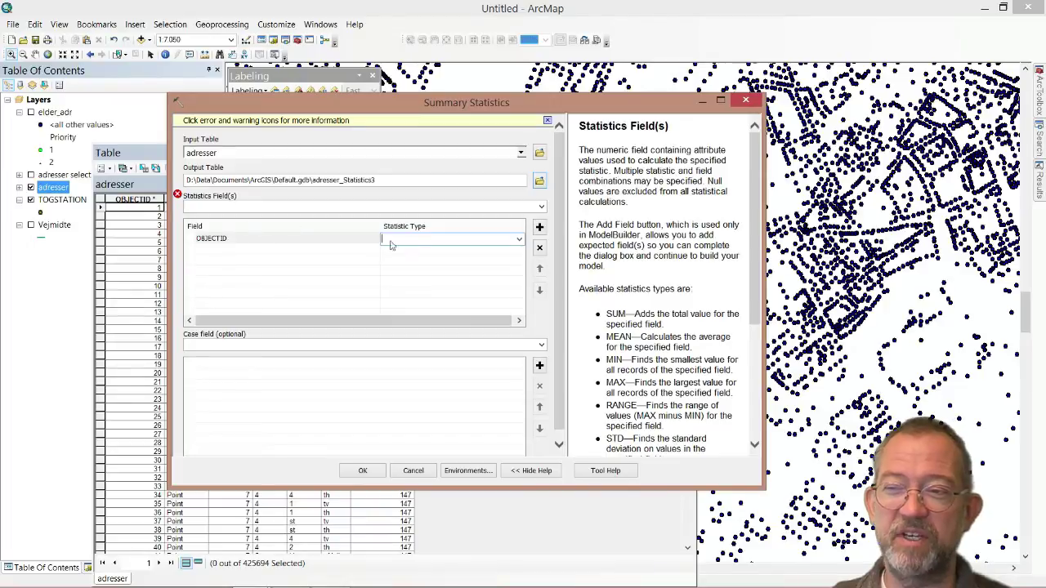
{"action": "left_click", "coordinate": [472, 213]}
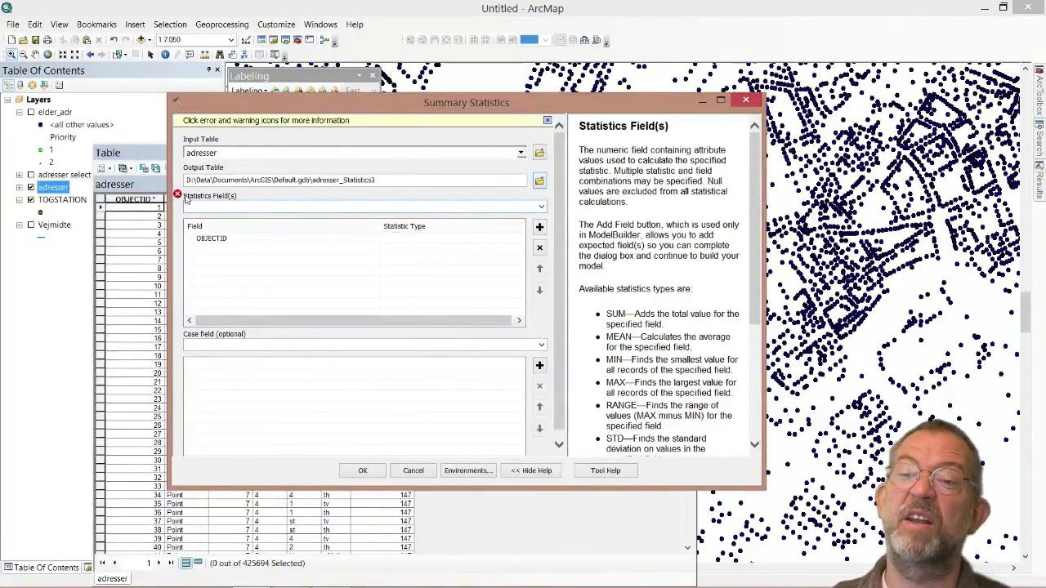
{"action": "mouse_move", "coordinate": [177, 195]}
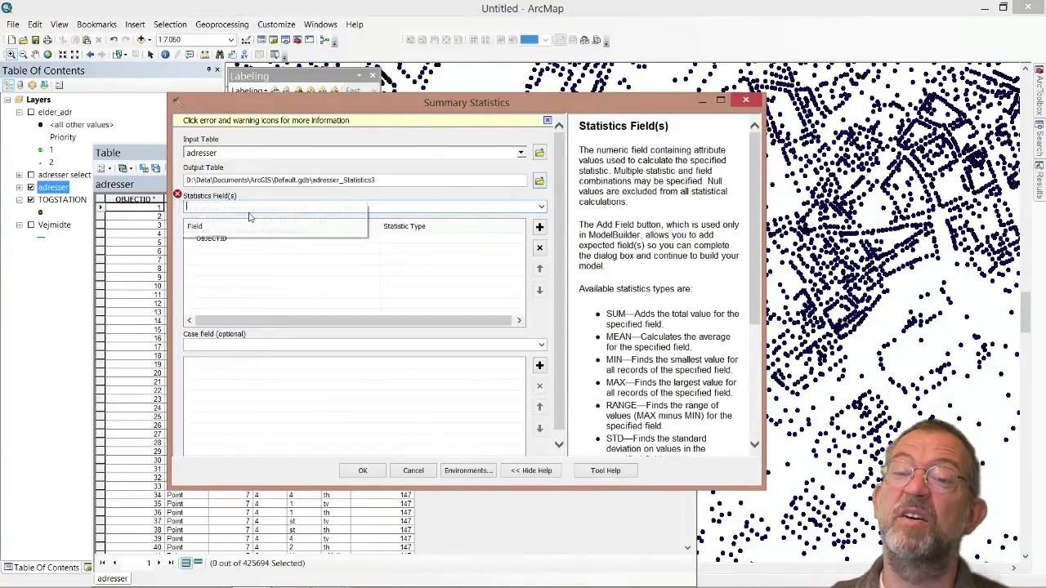
{"action": "left_click", "coordinate": [182, 196]}
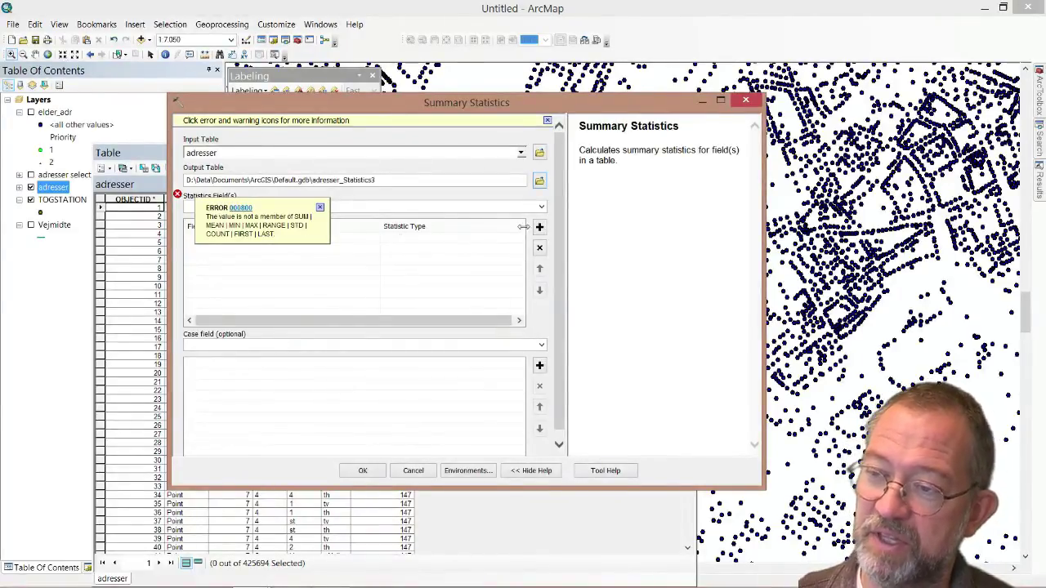
{"action": "left_click", "coordinate": [457, 241]}
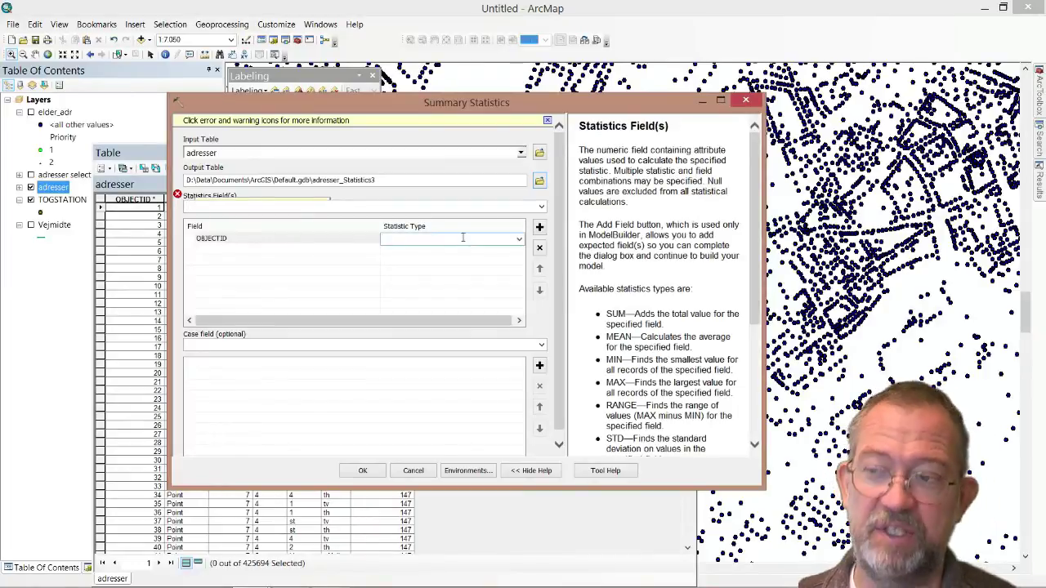
{"action": "left_click", "coordinate": [519, 240]}
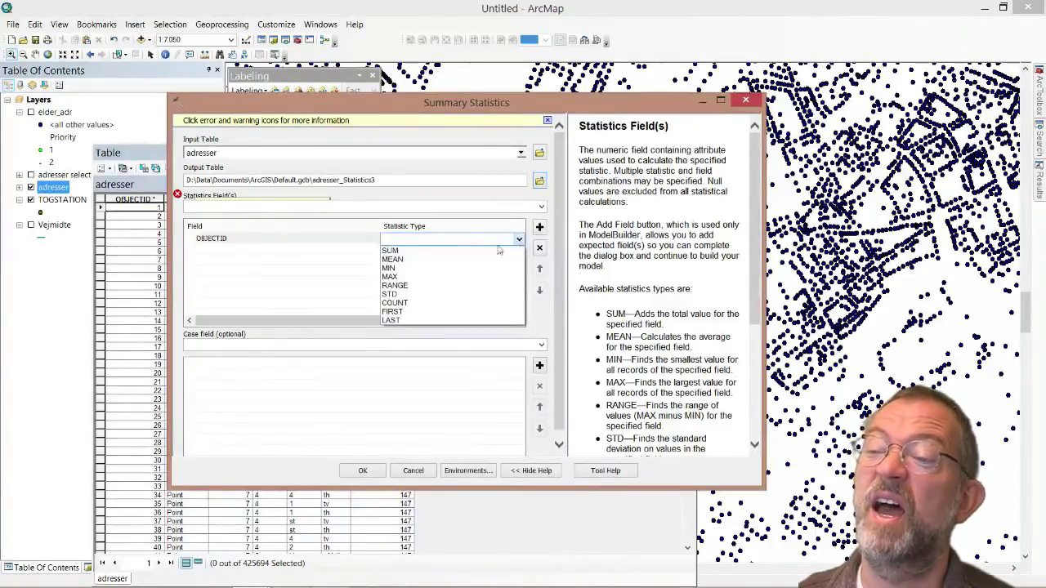
{"action": "left_click", "coordinate": [450, 303]}
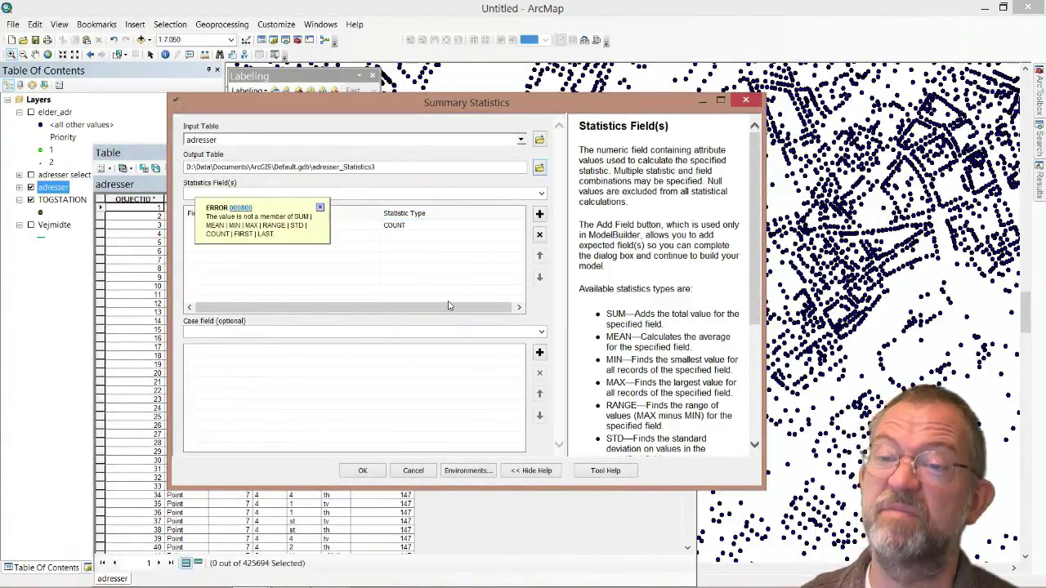
{"action": "left_click", "coordinate": [360, 331]}
{"action": "left_click", "coordinate": [319, 210]}
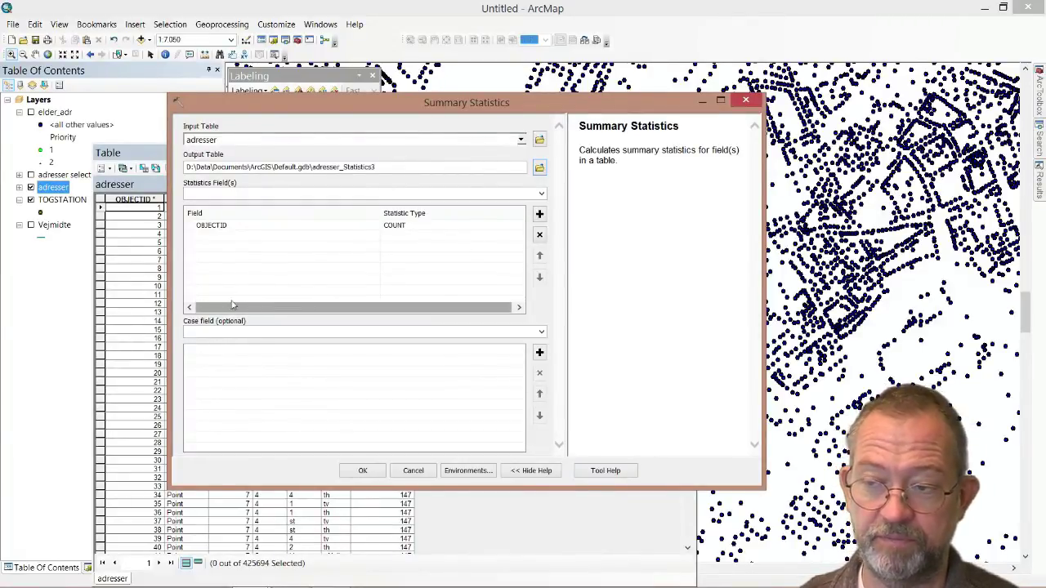
Set vejkode, kommunekode and husnr as the case fields and run Summary Statistics on adresser
{"action": "left_click", "coordinate": [541, 332]}
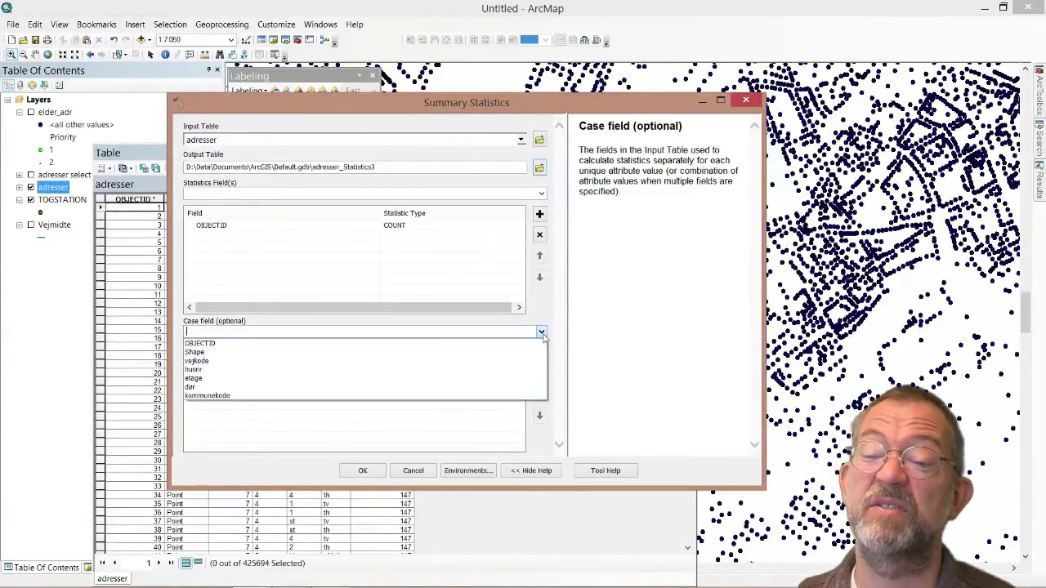
{"action": "left_click", "coordinate": [484, 362]}
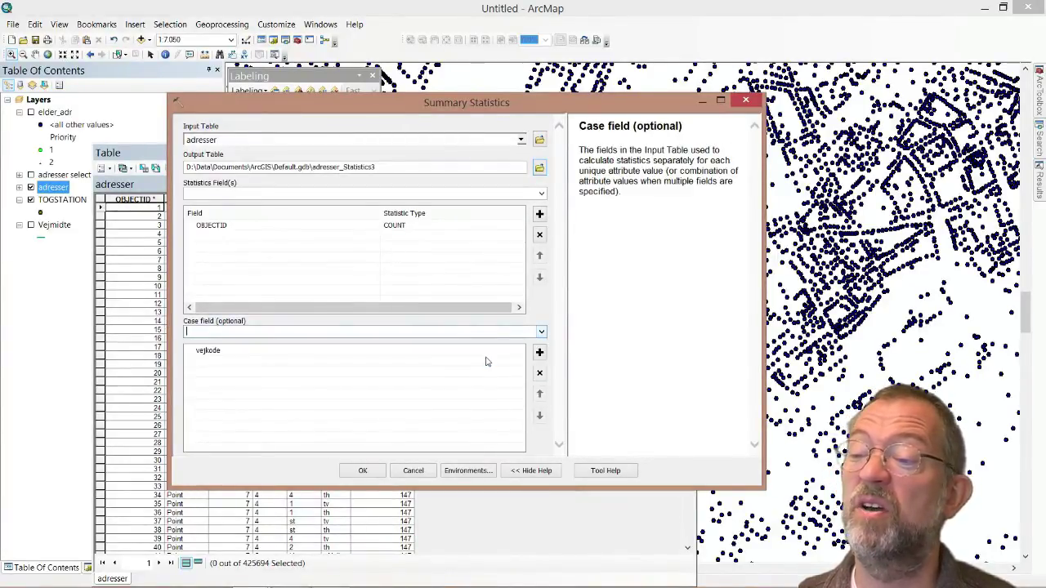
{"action": "left_click", "coordinate": [541, 331]}
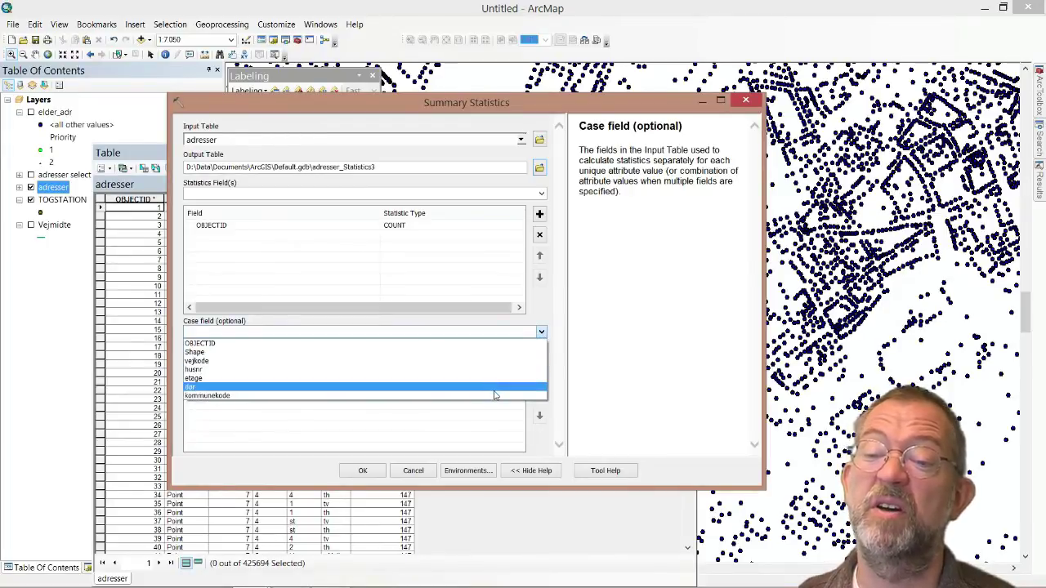
{"action": "left_click", "coordinate": [494, 395]}
{"action": "left_click", "coordinate": [541, 333]}
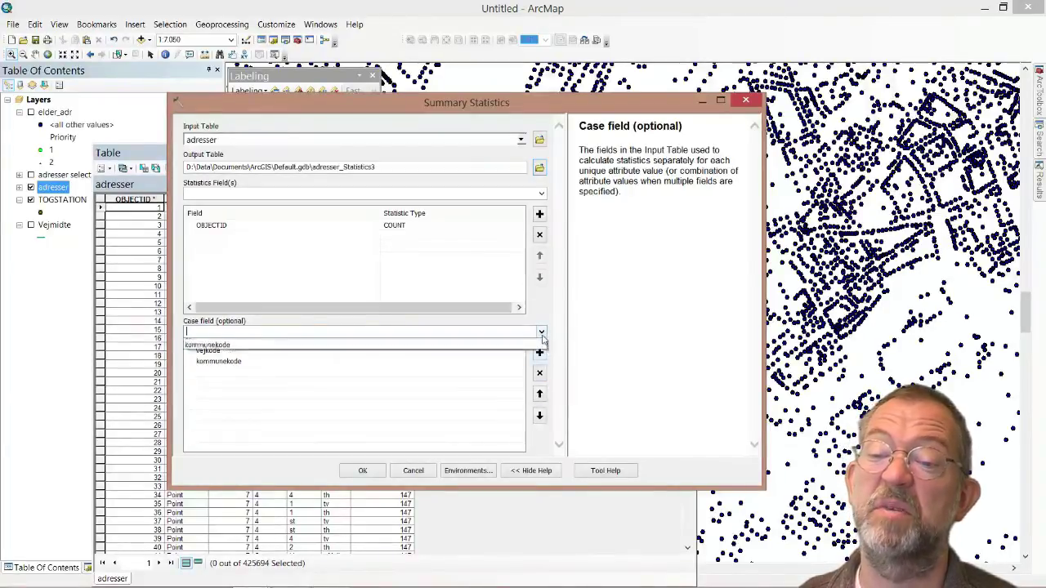
{"action": "left_click", "coordinate": [461, 375]}
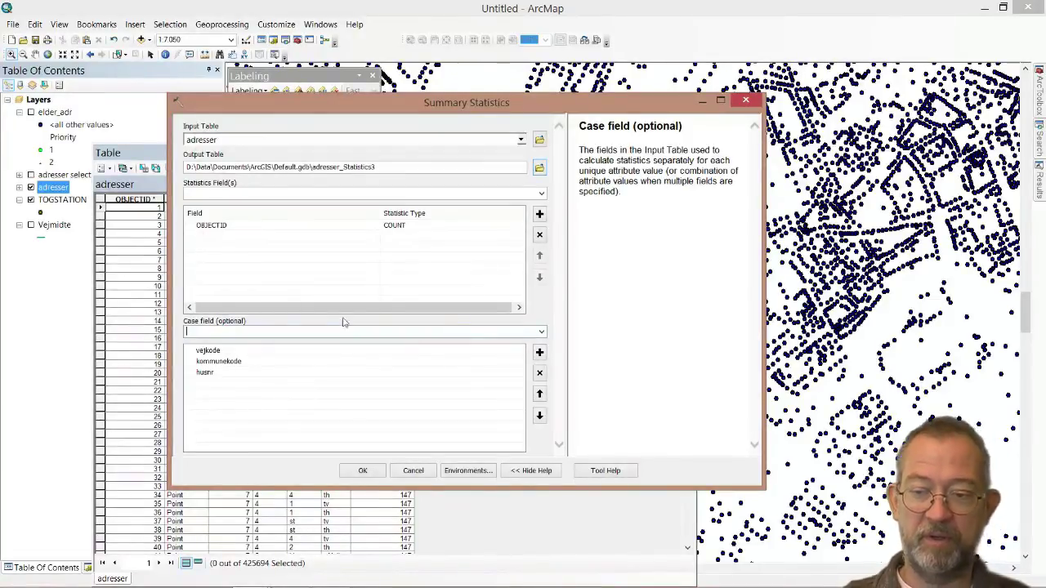
{"action": "left_click", "coordinate": [363, 472]}
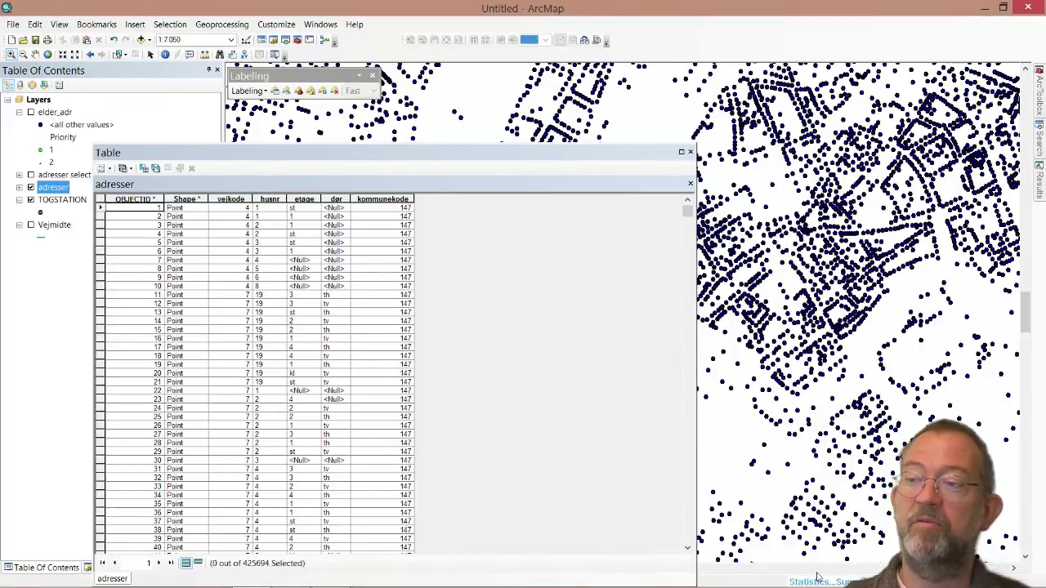
Close the adresser table, open the adresser_Statistics3 table and sort it by FREQUENCY in descending order
{"action": "left_click", "coordinate": [690, 153]}
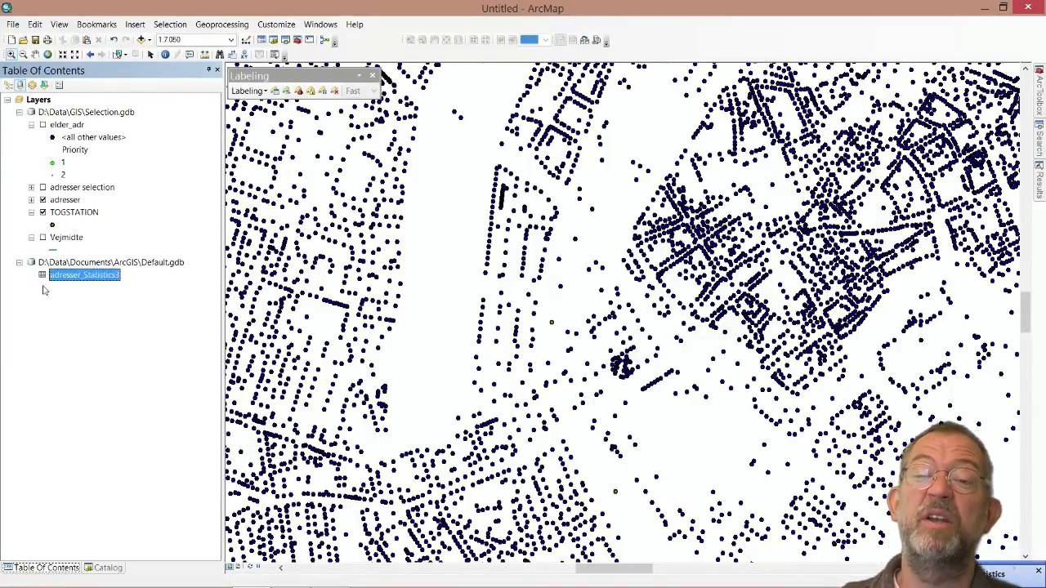
{"action": "right_click", "coordinate": [100, 278]}
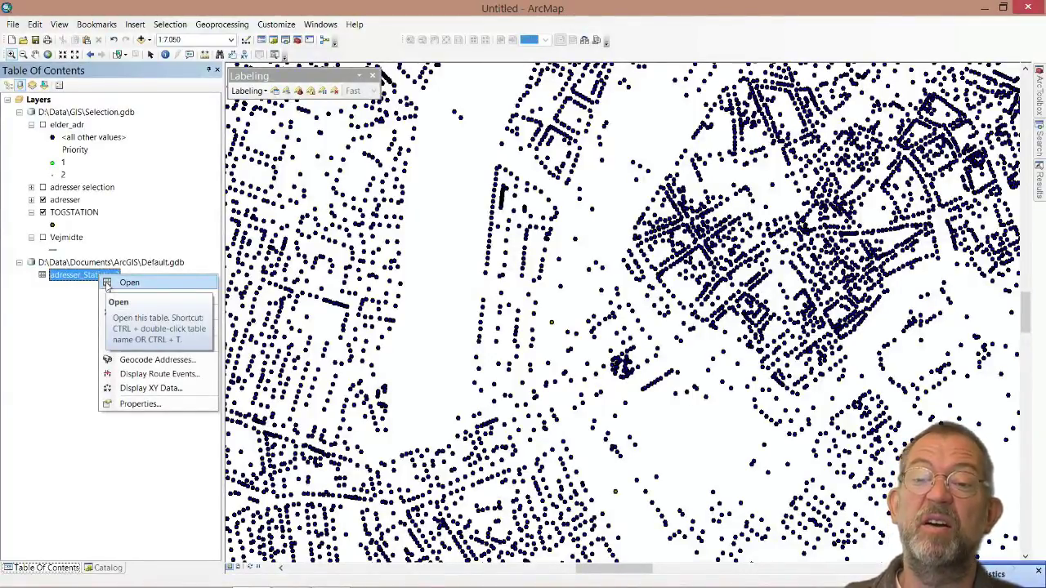
{"action": "left_click", "coordinate": [107, 282]}
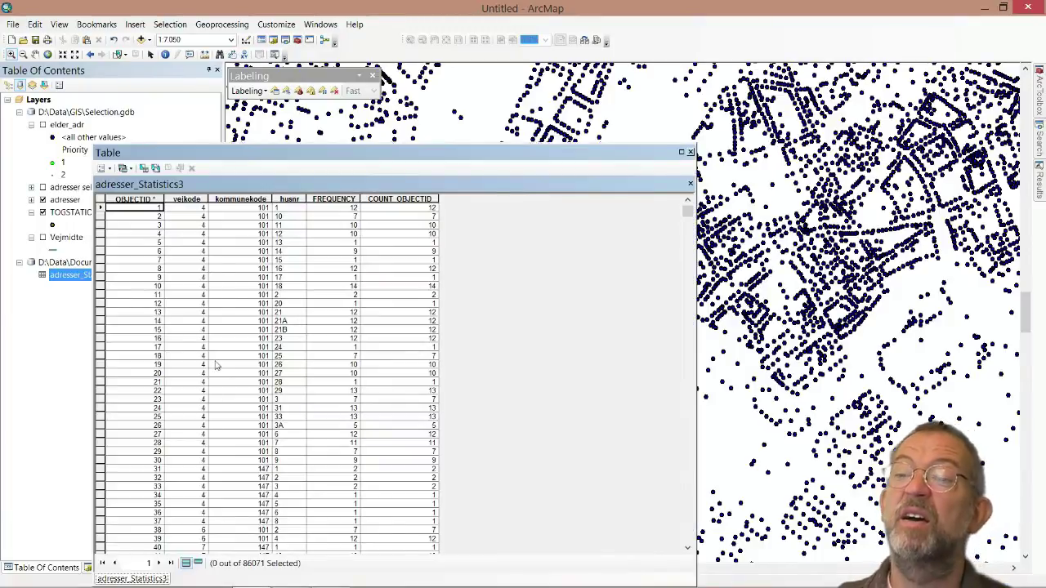
{"action": "left_click", "coordinate": [348, 199]}
{"action": "right_click", "coordinate": [349, 200]}
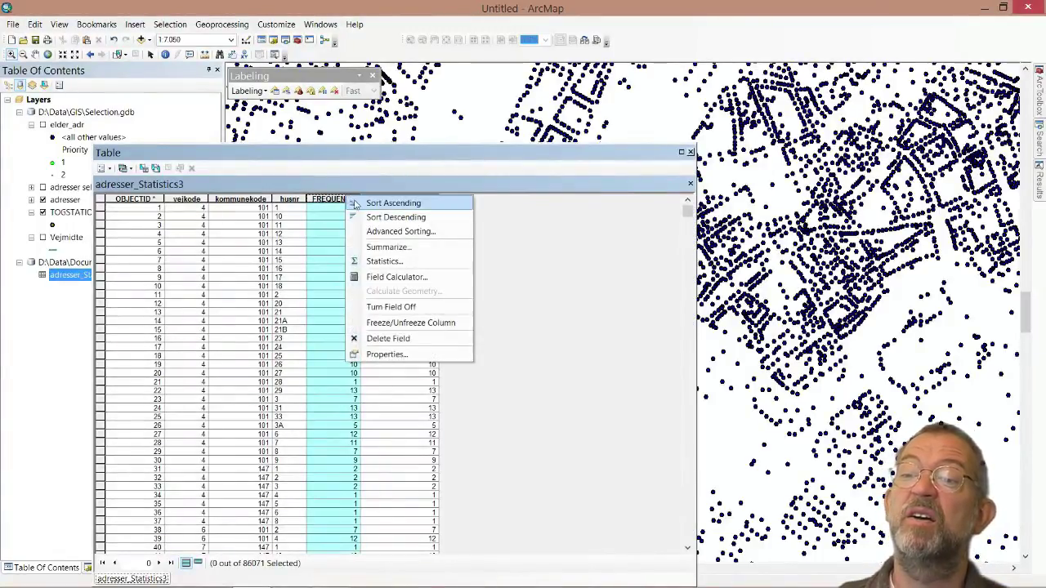
{"action": "left_click", "coordinate": [364, 216]}
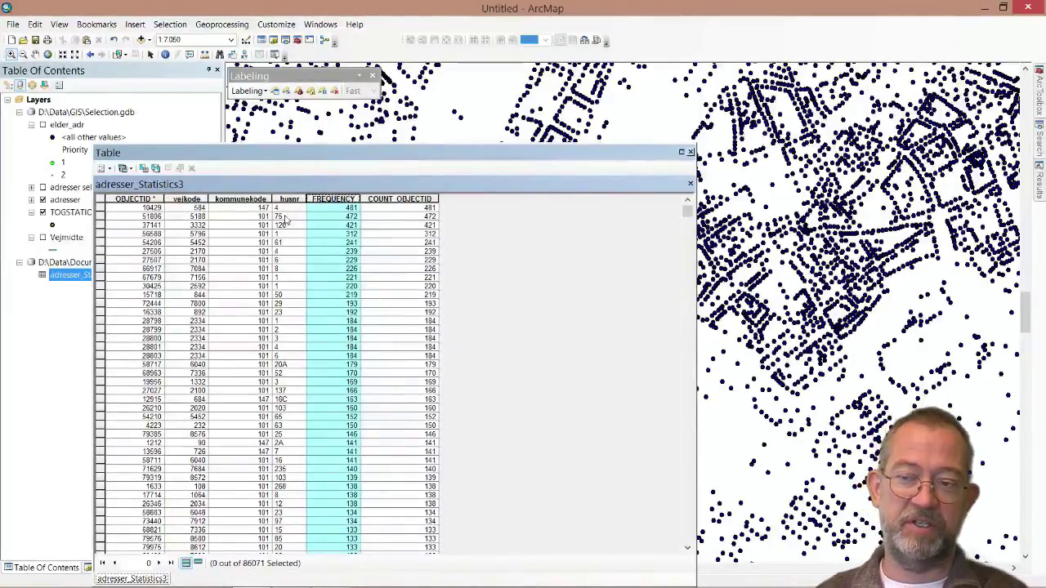
Switch to the PowerPoint slide show and advance to its next slide
{"action": "key", "text": "alt+Tab"}
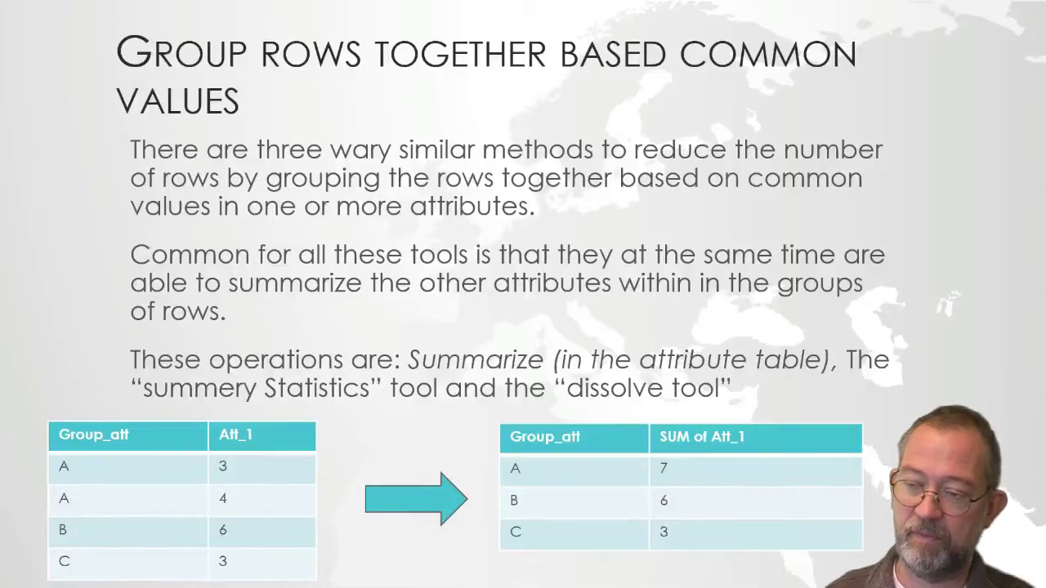
{"action": "key", "text": "Right"}
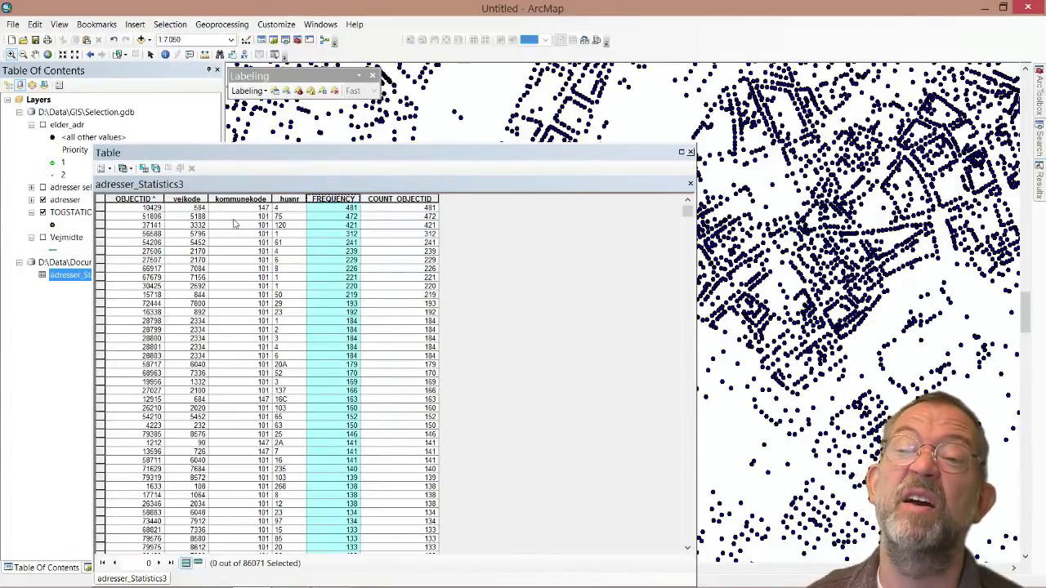
Add the vej_navne table from Selection.gdb to the map document and open it
{"action": "left_click_drag", "start_coordinate": [178, 152], "coordinate": [401, 137]}
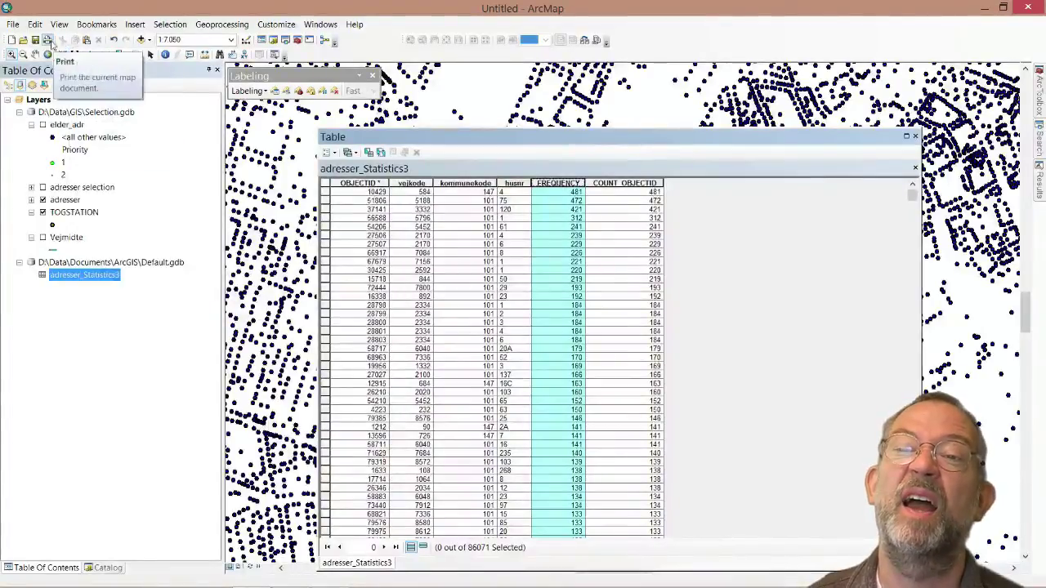
{"action": "left_click", "coordinate": [140, 40]}
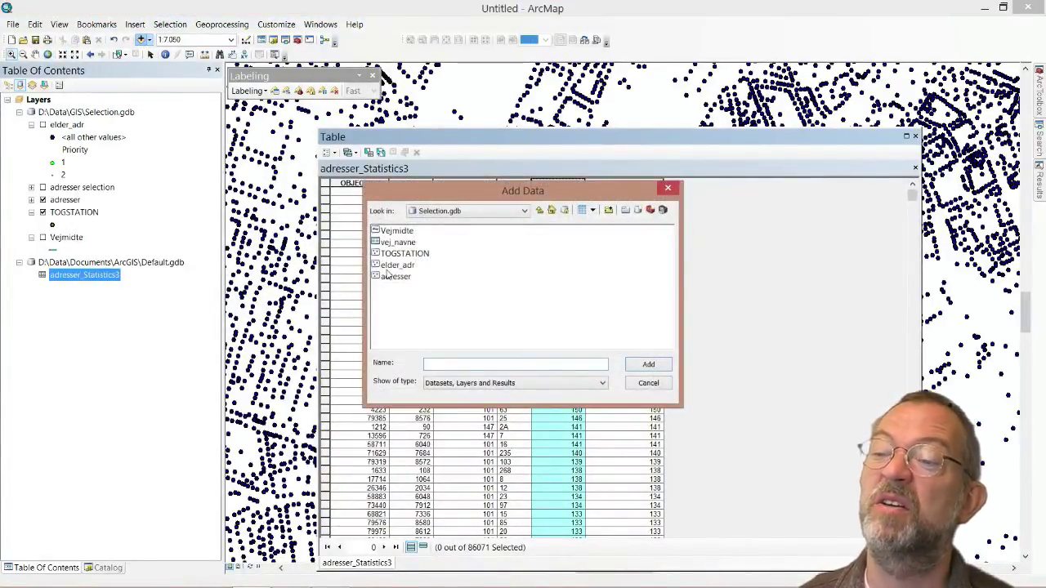
{"action": "left_click", "coordinate": [386, 243]}
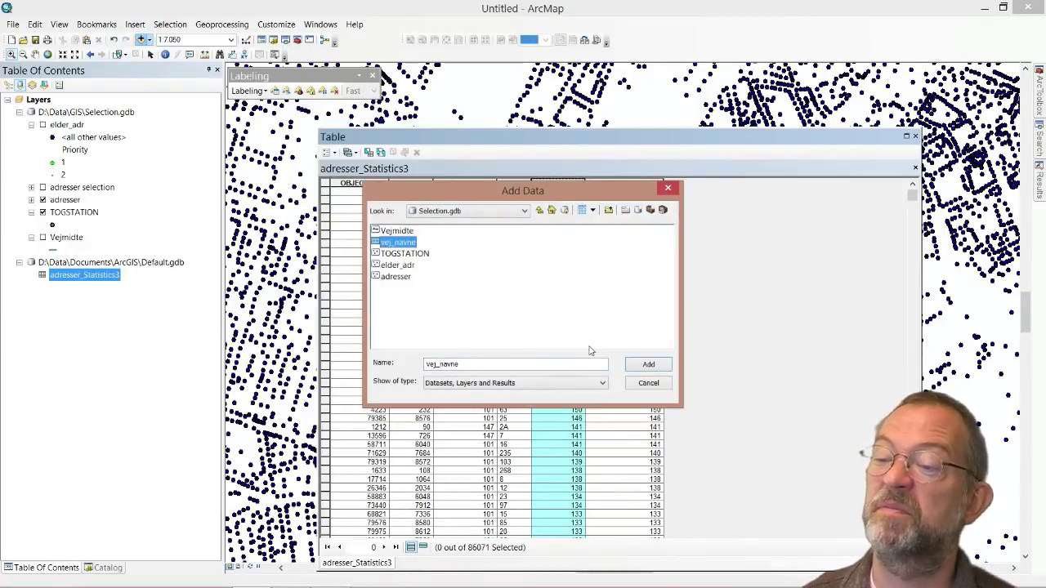
{"action": "left_click", "coordinate": [648, 365]}
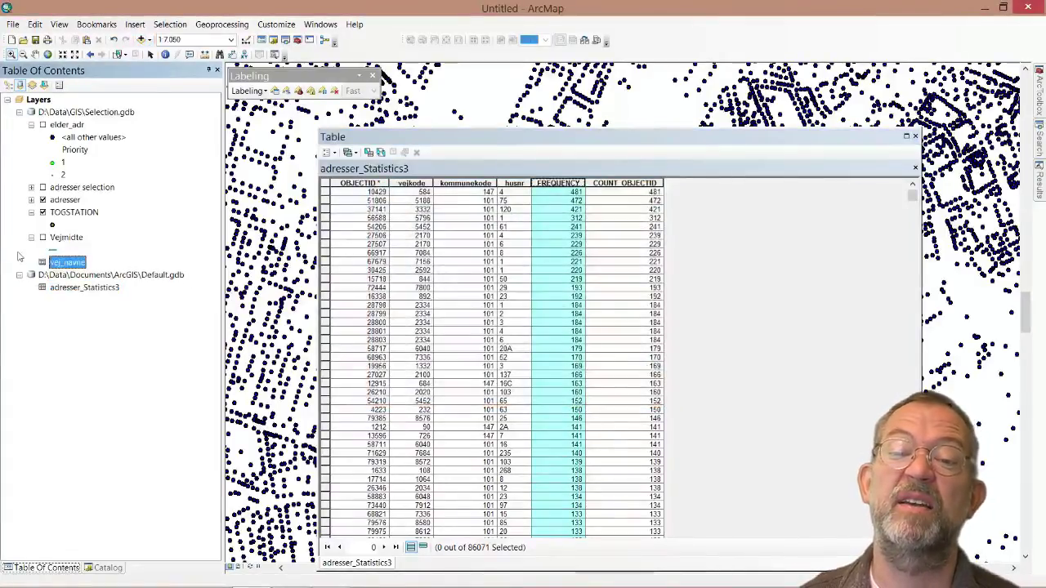
{"action": "right_click", "coordinate": [65, 266]}
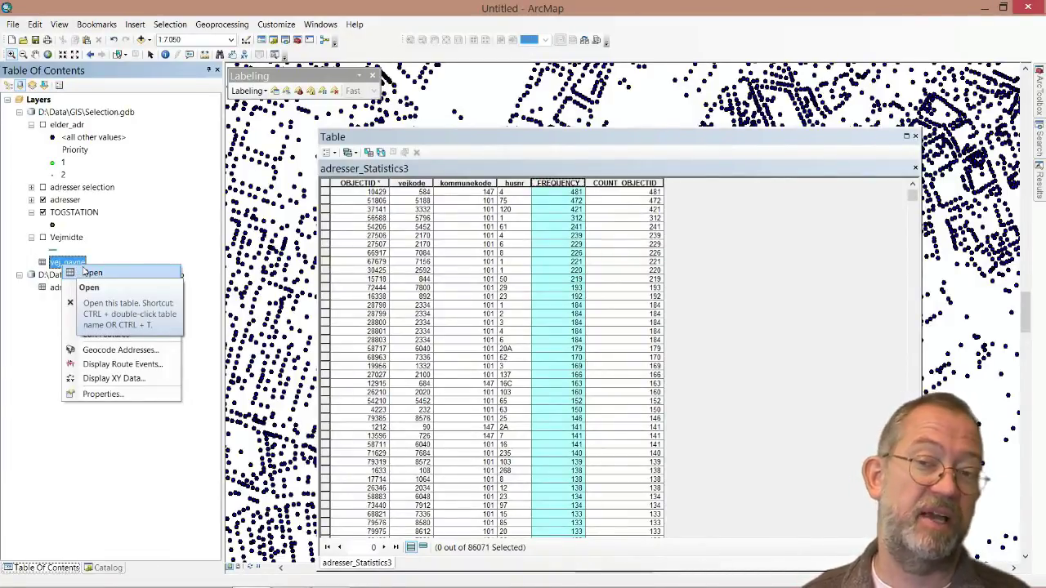
{"action": "left_click", "coordinate": [84, 270]}
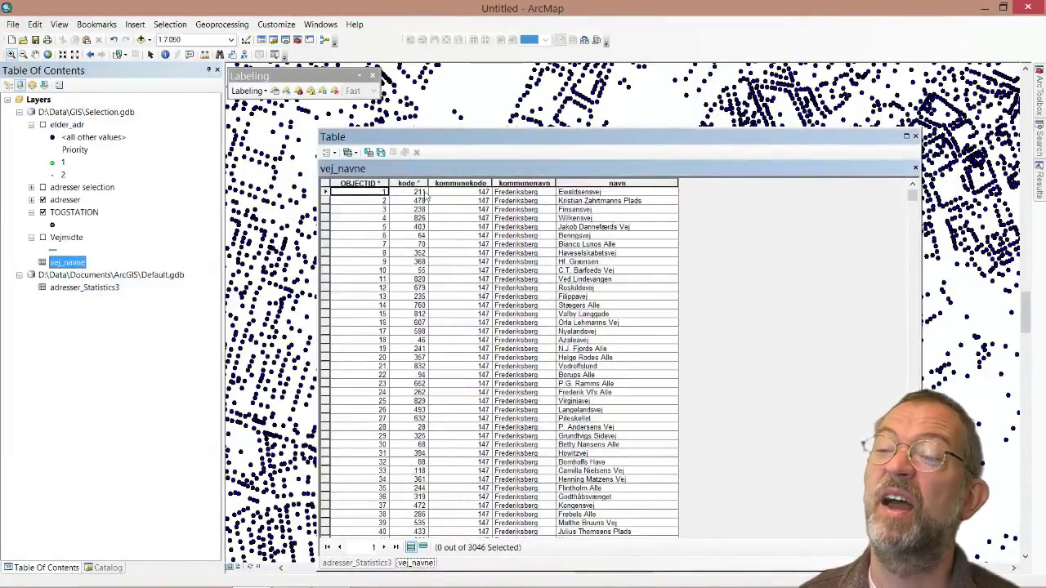
Highlight the kode and kommunekode fields of vej_navne in turn, and dock that table below adresser_Statistics3
{"action": "left_click", "coordinate": [416, 184]}
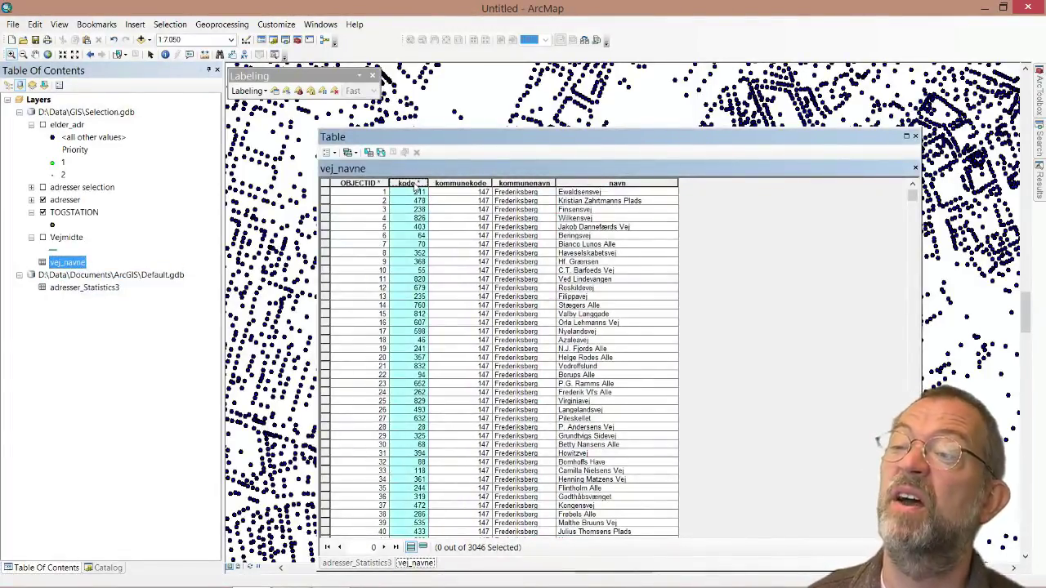
{"action": "left_click", "coordinate": [457, 184]}
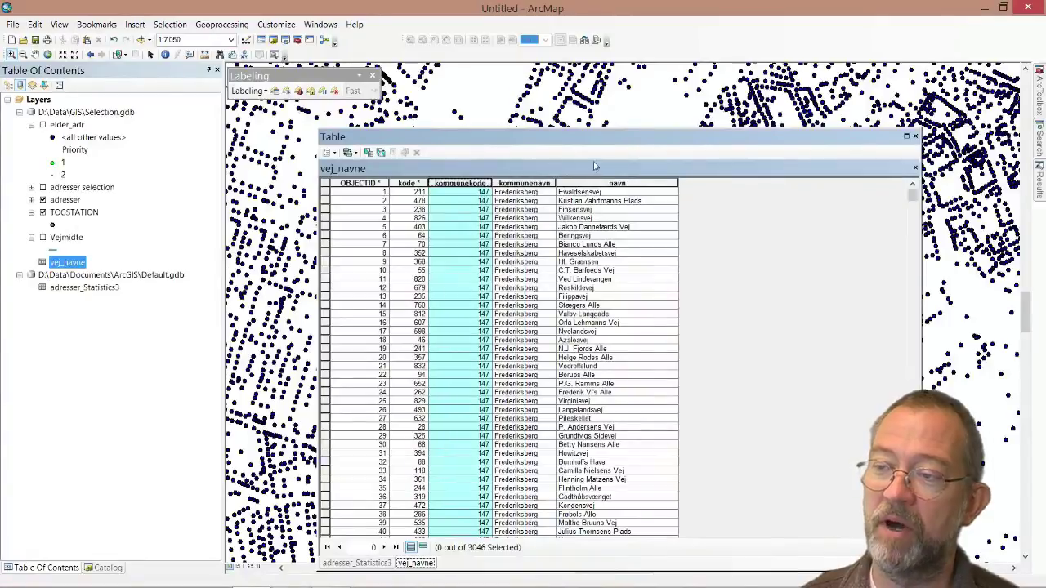
{"action": "left_click_drag", "start_coordinate": [614, 143], "coordinate": [516, 110]}
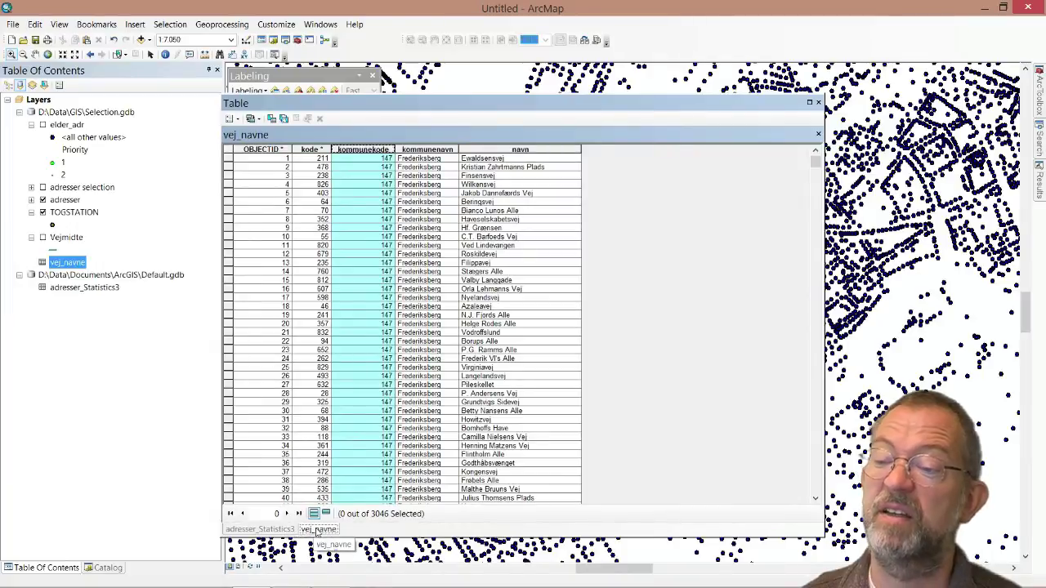
{"action": "left_click_drag", "start_coordinate": [318, 530], "coordinate": [520, 351]}
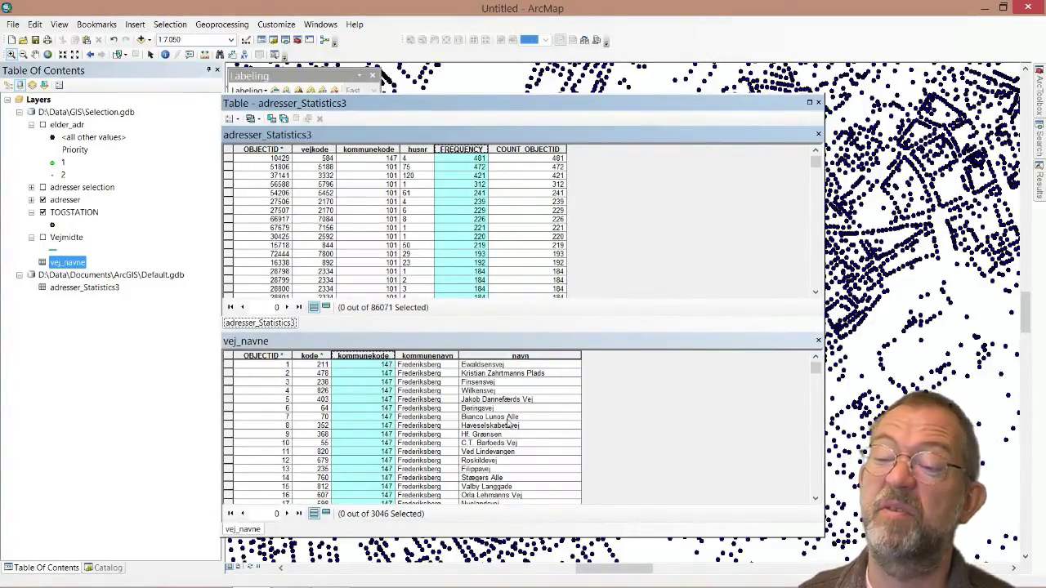
Highlight the kode field in vej_navne and the vejkode field in adresser_Statistics3 to compare them as matching keys
{"action": "left_click", "coordinate": [350, 391]}
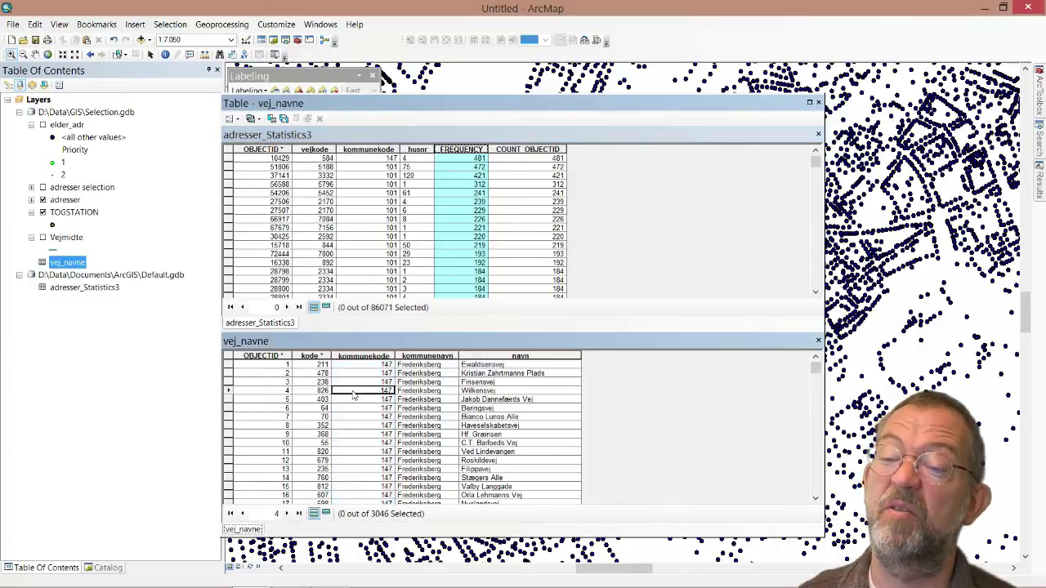
{"action": "left_click", "coordinate": [310, 355]}
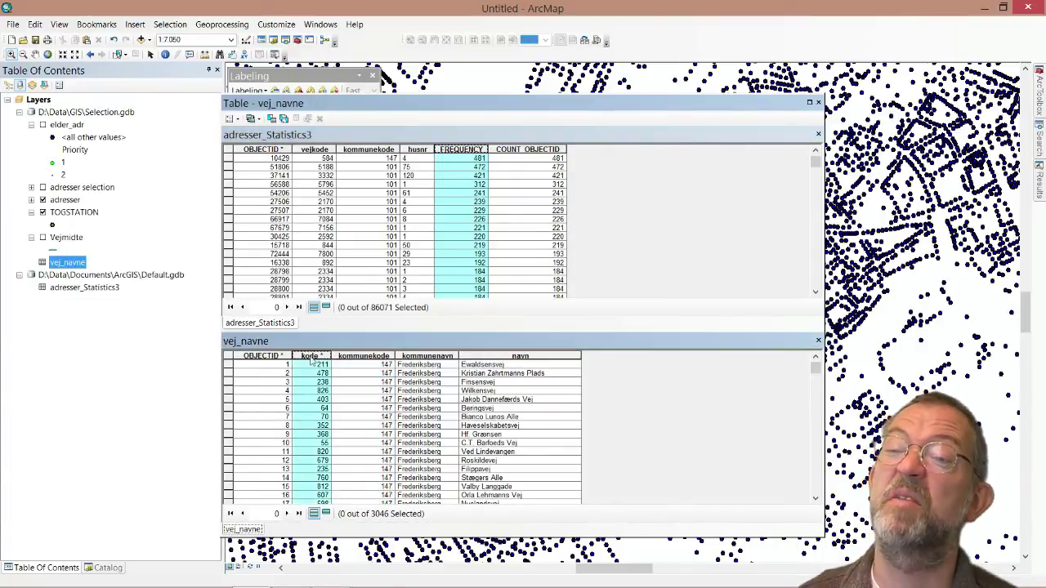
{"action": "left_click", "coordinate": [312, 150]}
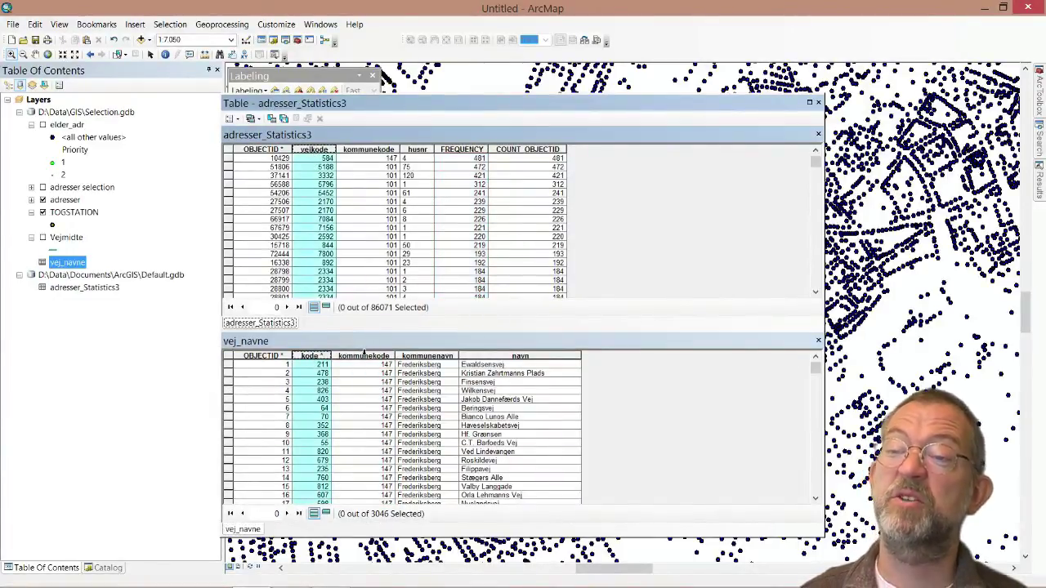
Highlight kommunekode in vej_navne and adresser_Statistics3 to compare them, and highlight the navn field in vej_navne
{"action": "left_click", "coordinate": [363, 356]}
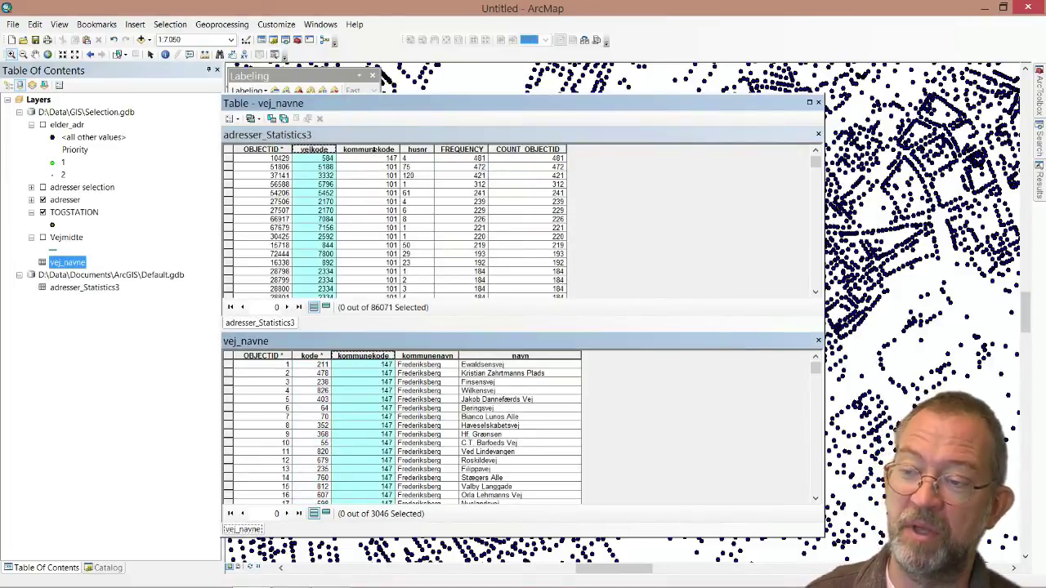
{"action": "left_click", "coordinate": [373, 150]}
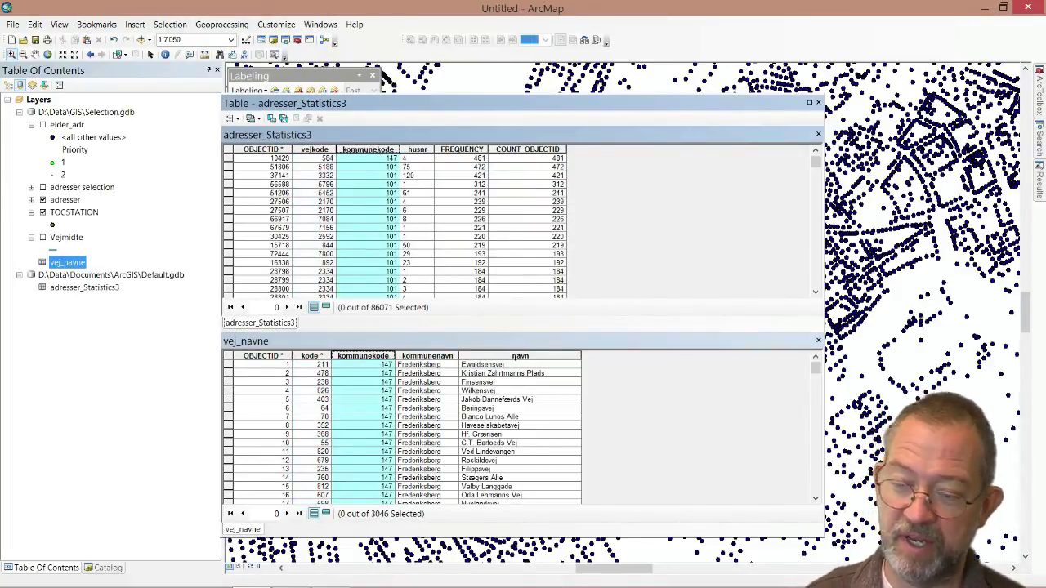
{"action": "left_click", "coordinate": [514, 356]}
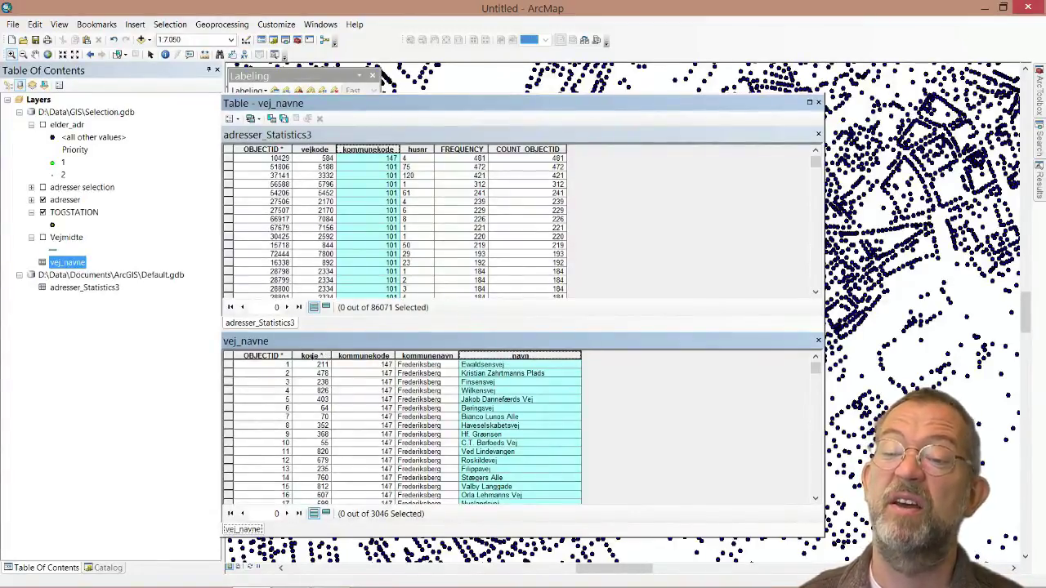
Sort vej_navne ascending by kode and select the København record with kode 584
{"action": "left_click", "coordinate": [315, 355]}
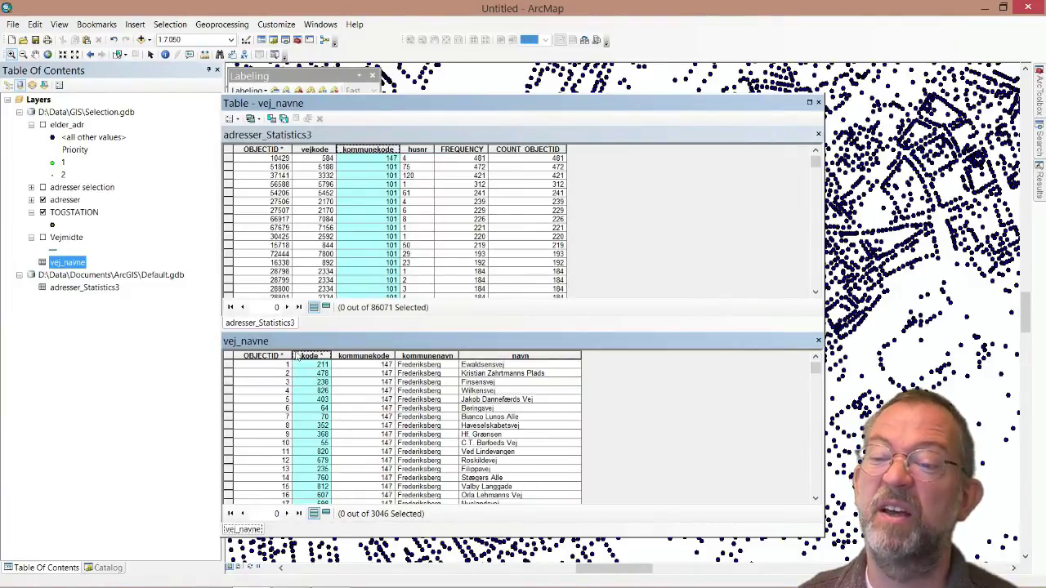
{"action": "right_click", "coordinate": [317, 360]}
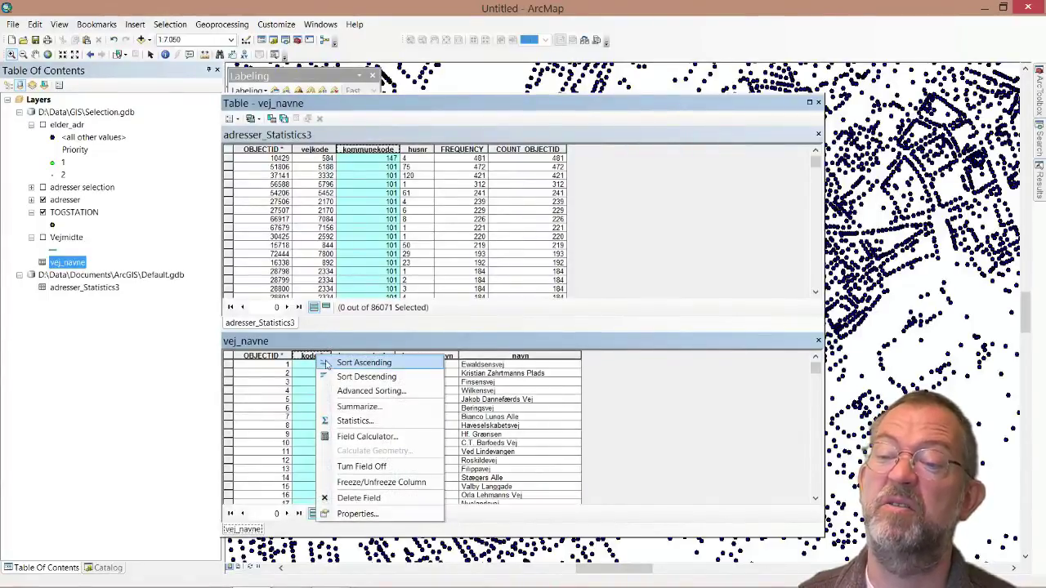
{"action": "left_click", "coordinate": [331, 365]}
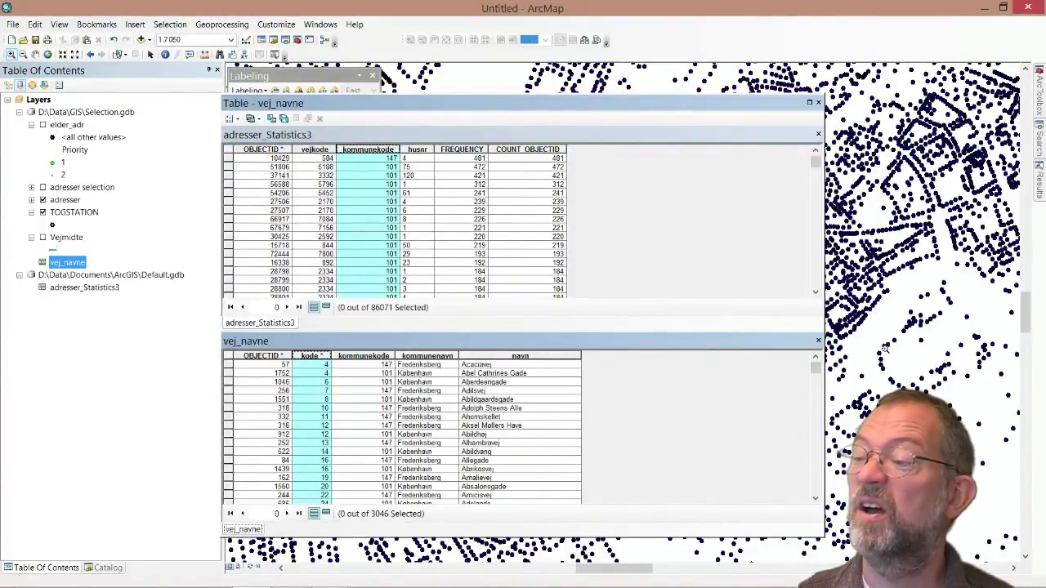
{"action": "left_click_drag", "start_coordinate": [822, 378], "coordinate": [832, 389]}
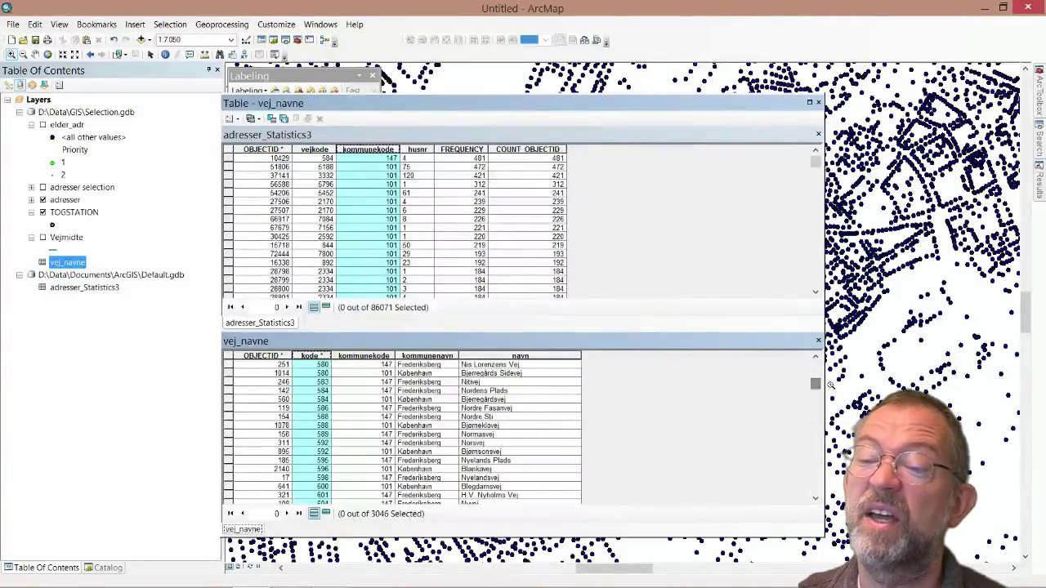
{"action": "left_click", "coordinate": [232, 400]}
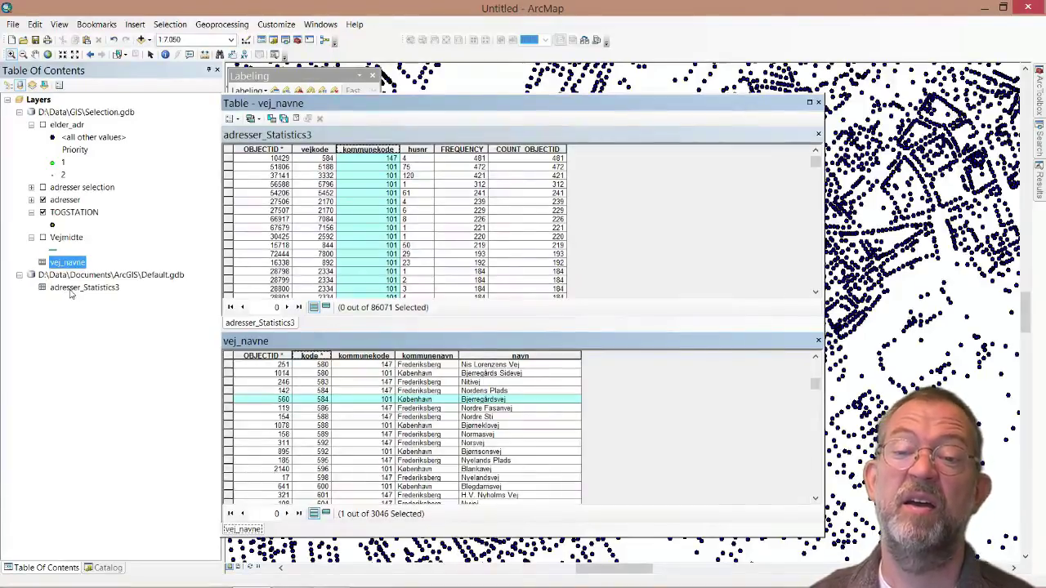
Join vej_navne to adresser_Statistics3, matching vejkode with kode and keeping all records
{"action": "left_click", "coordinate": [70, 290]}
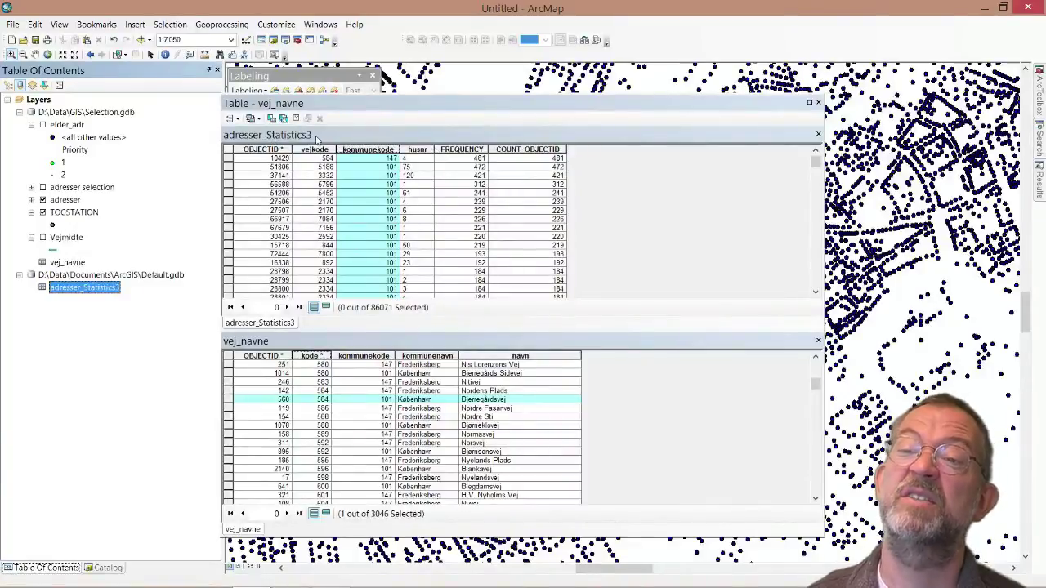
{"action": "right_click", "coordinate": [109, 296]}
{"action": "mouse_move", "coordinate": [147, 314]}
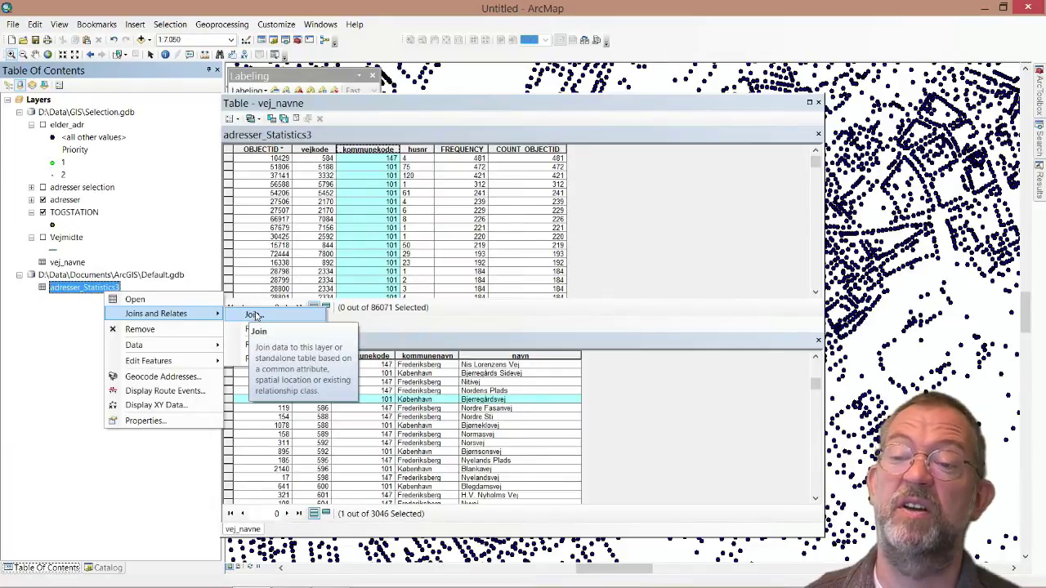
{"action": "left_click", "coordinate": [255, 315]}
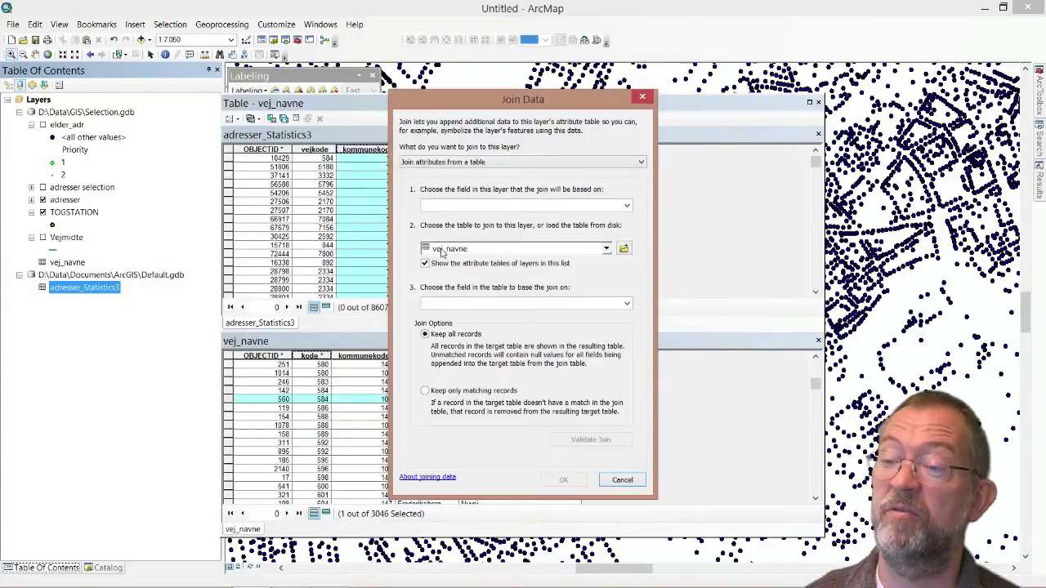
{"action": "left_click", "coordinate": [628, 208]}
{"action": "left_click", "coordinate": [576, 228]}
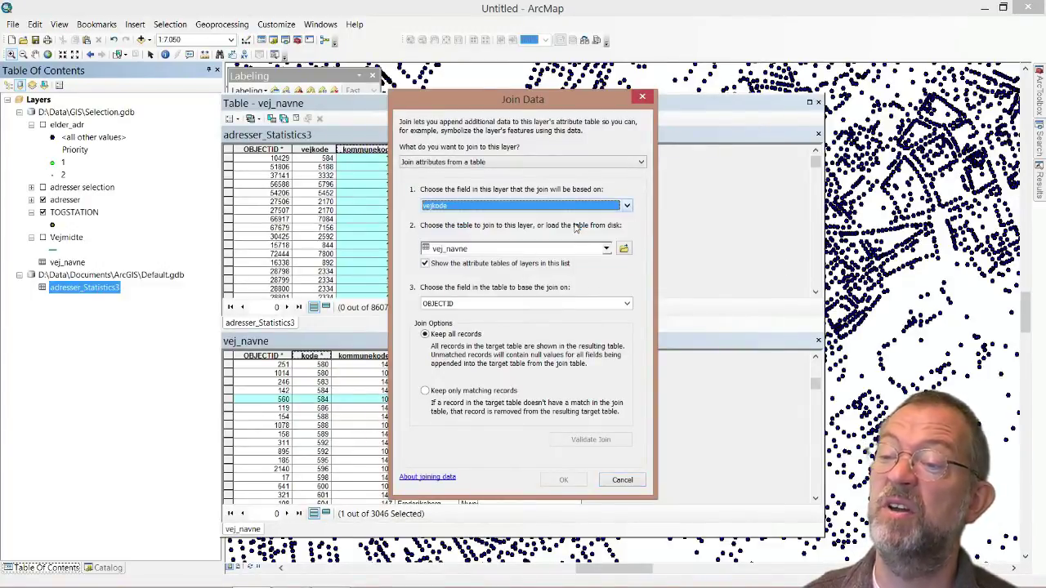
{"action": "left_click", "coordinate": [626, 303]}
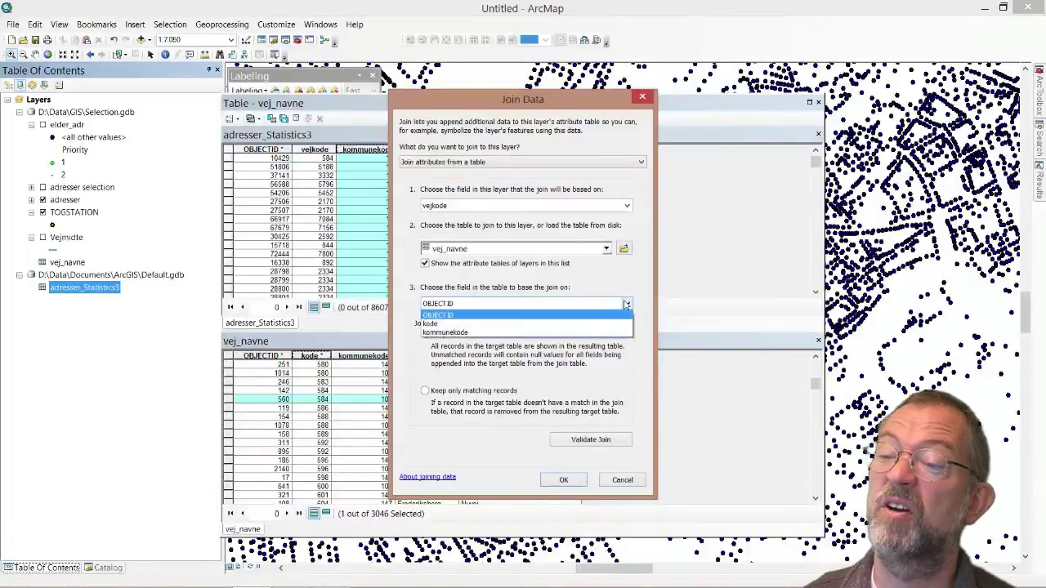
{"action": "left_click", "coordinate": [580, 326]}
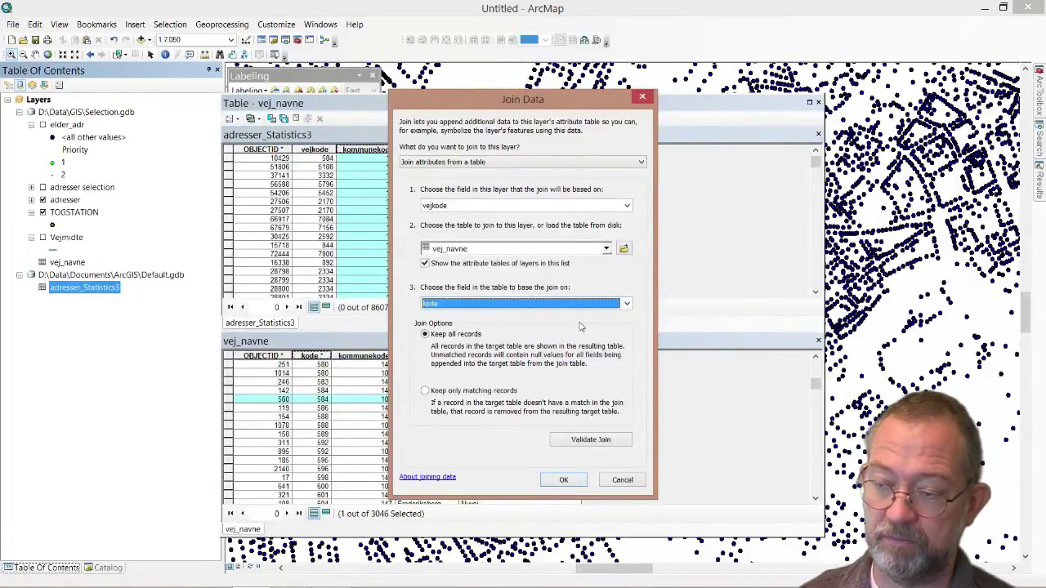
{"action": "left_click", "coordinate": [561, 480]}
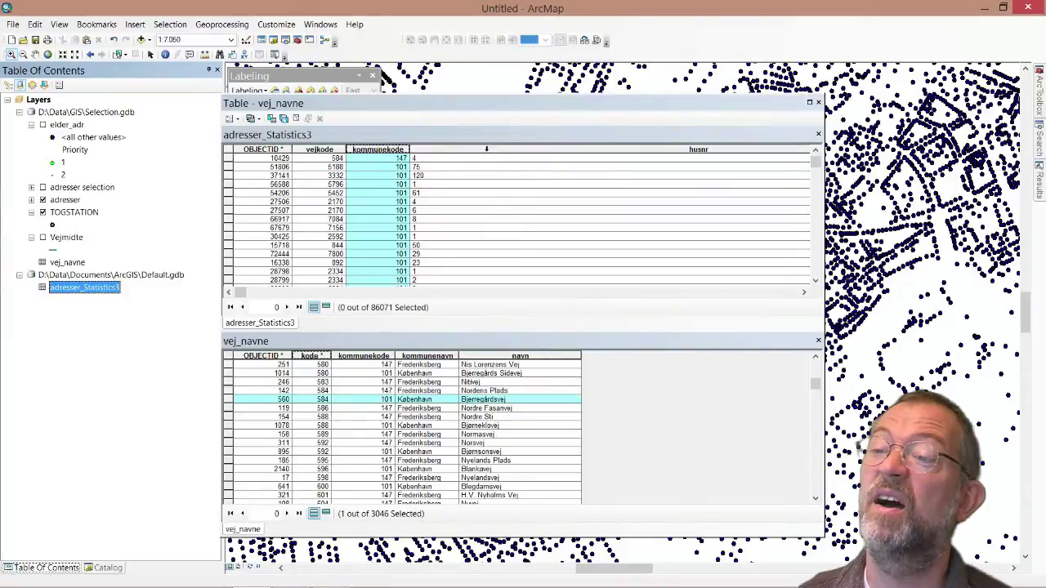
Maximize the table window and examine the joined fields of adresser_Statistics3 through to navn
{"action": "left_click", "coordinate": [487, 149]}
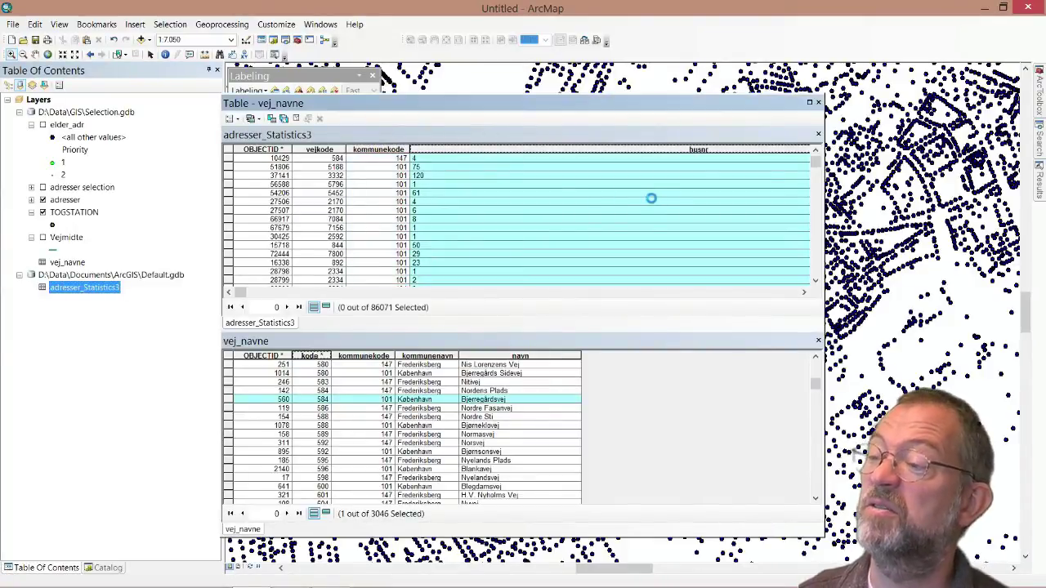
{"action": "left_click", "coordinate": [803, 294]}
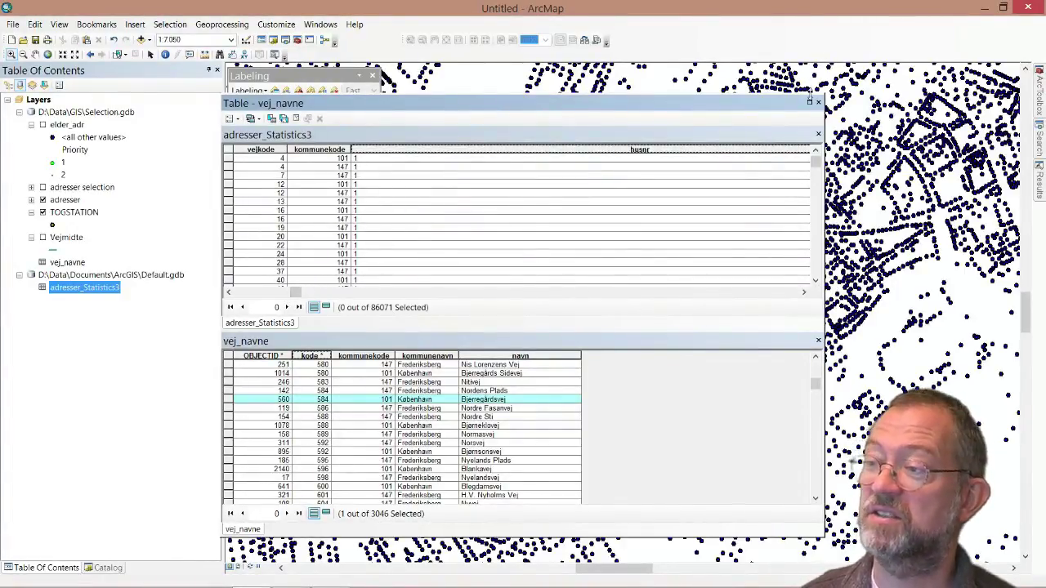
{"action": "left_click", "coordinate": [813, 102]}
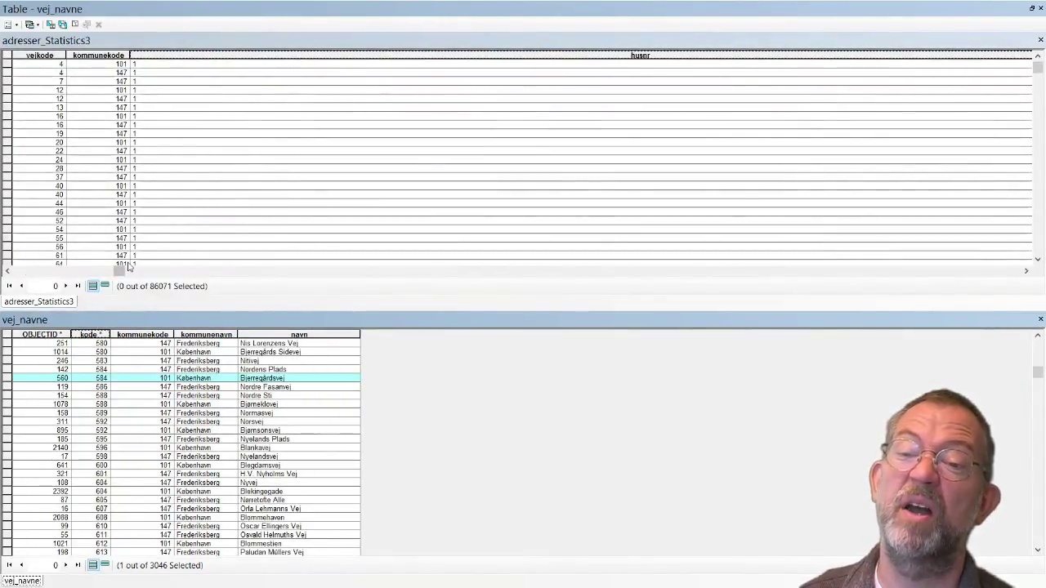
{"action": "left_click_drag", "start_coordinate": [123, 271], "coordinate": [399, 277]}
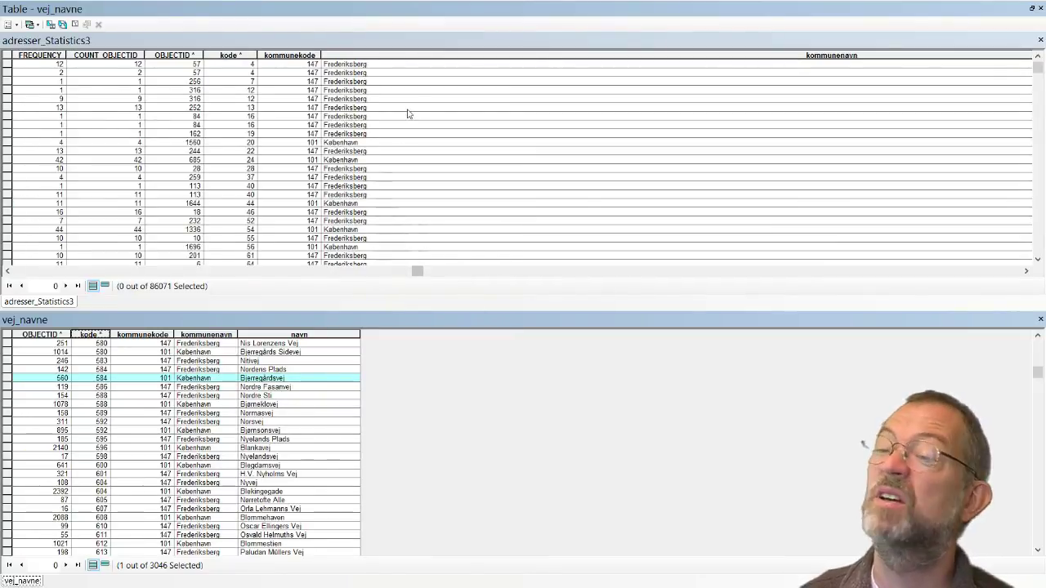
{"action": "left_click", "coordinate": [562, 271]}
{"action": "left_click", "coordinate": [561, 271]}
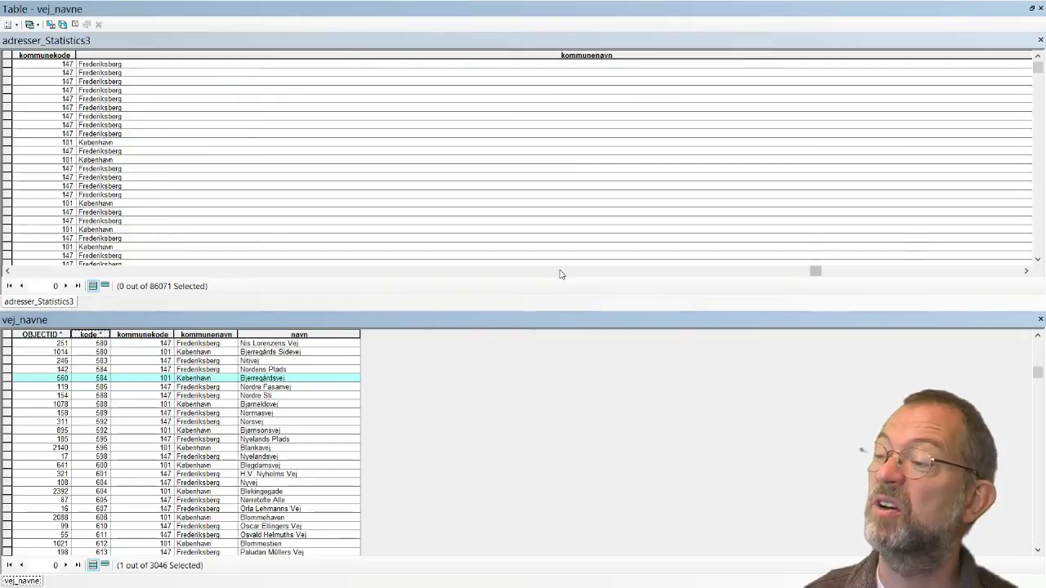
{"action": "left_click", "coordinate": [962, 273]}
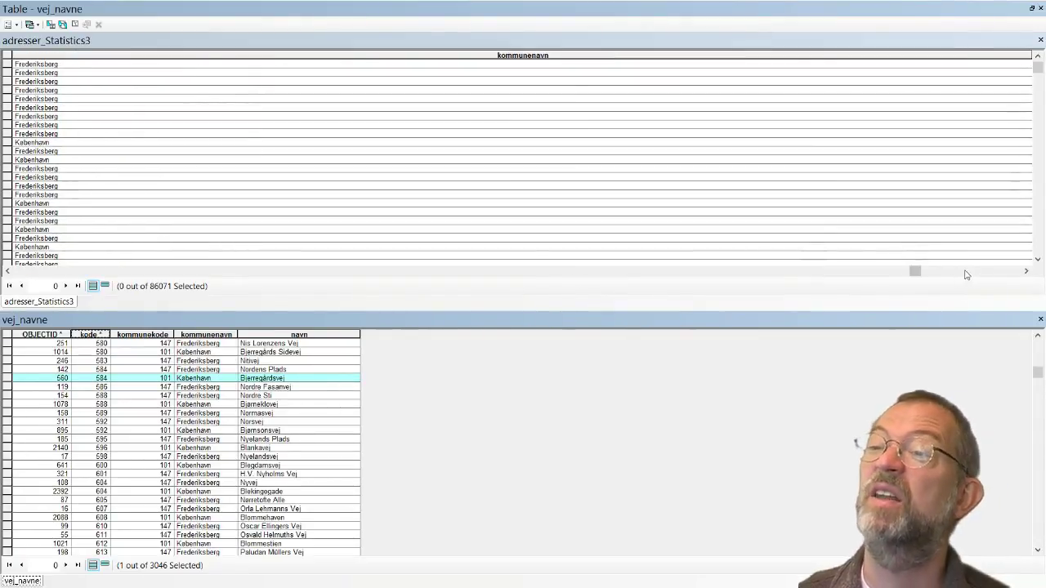
{"action": "left_click", "coordinate": [968, 274]}
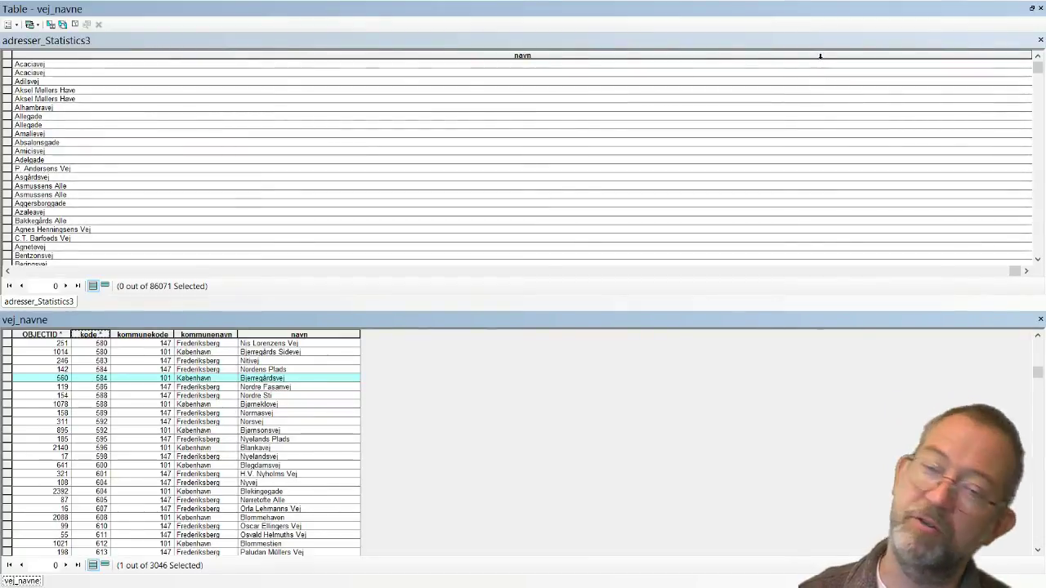
Narrow the overly wide husnr column in adresser_Statistics3 to fit its short values
{"action": "left_click_drag", "start_coordinate": [820, 56], "coordinate": [206, 98]}
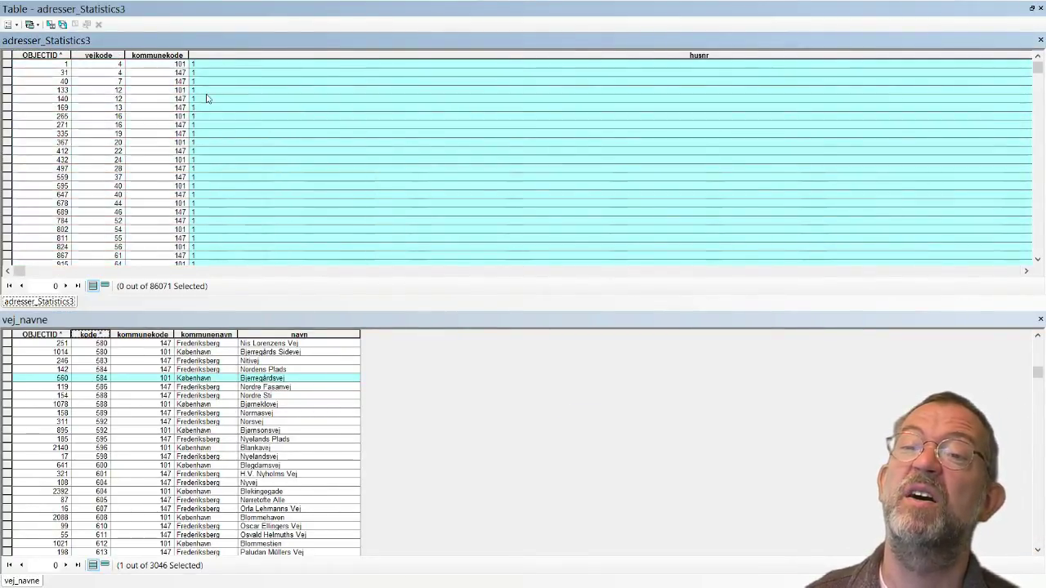
{"action": "left_click_drag", "start_coordinate": [189, 55], "coordinate": [581, 63]}
{"action": "left_click", "coordinate": [499, 263]}
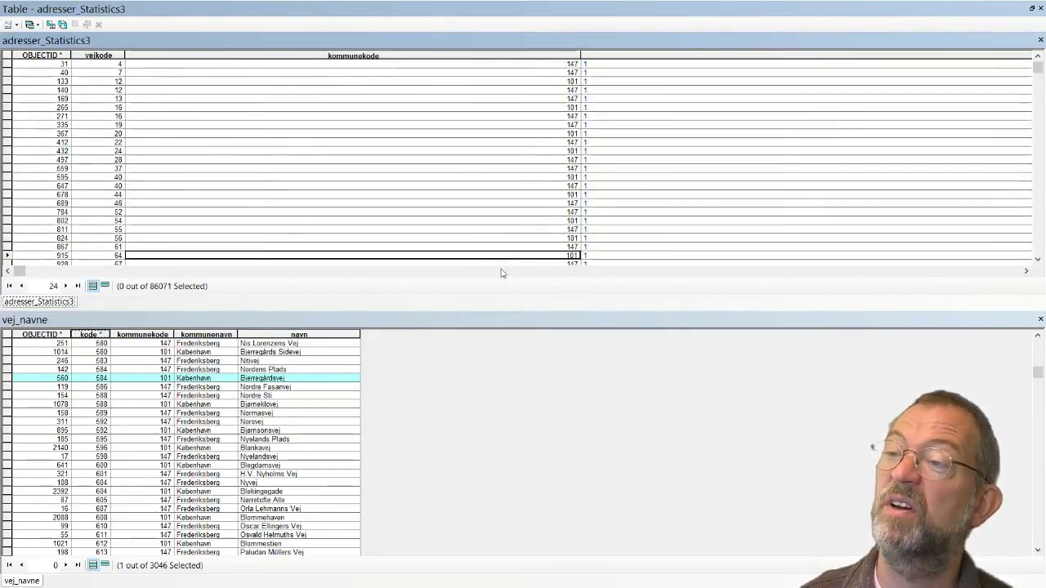
{"action": "left_click", "coordinate": [502, 271]}
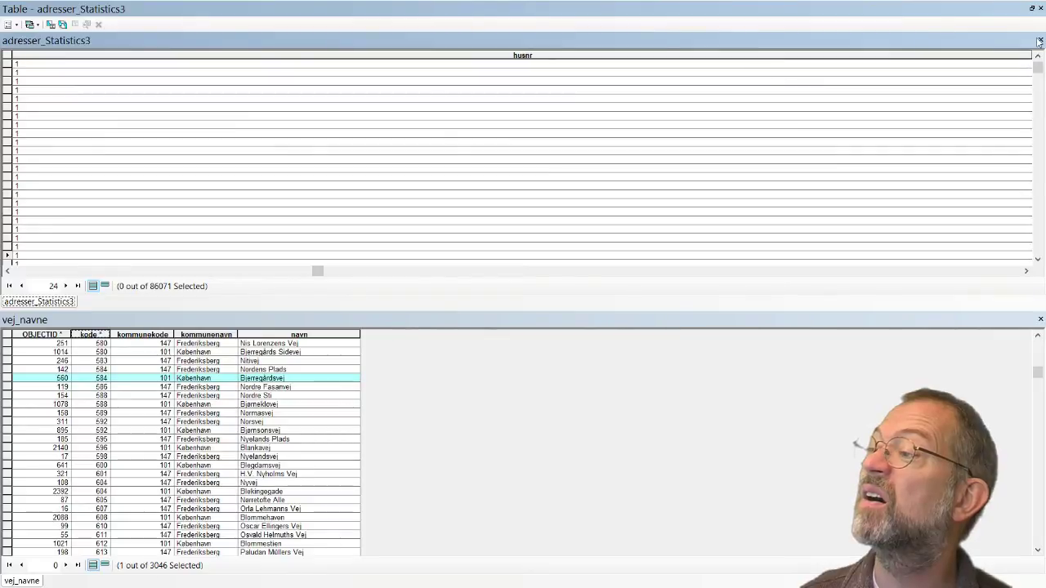
{"action": "left_click_drag", "start_coordinate": [913, 61], "coordinate": [47, 90]}
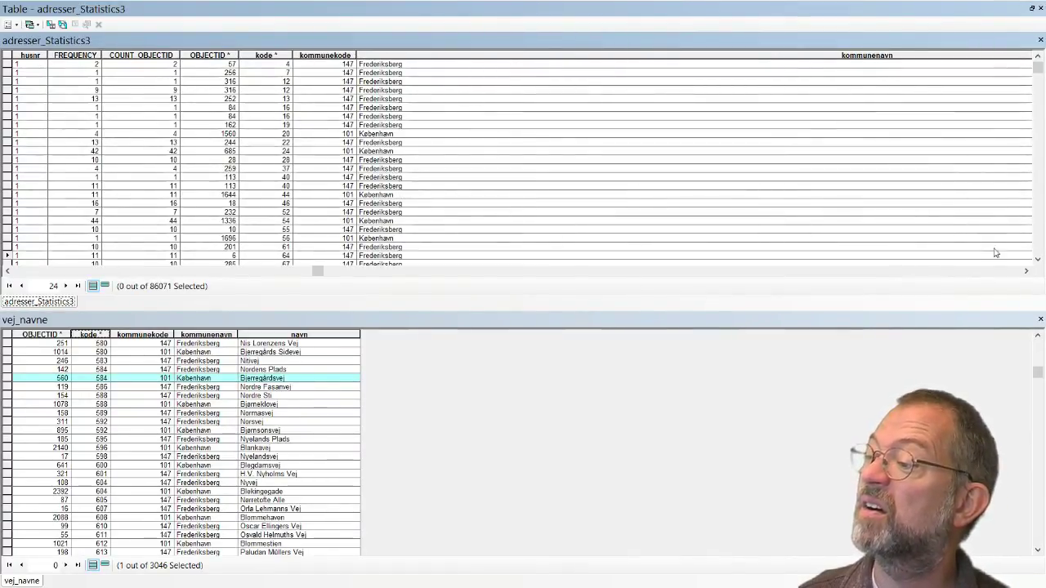
Narrow the joined navn column in adresser_Statistics3 to fit the street names
{"action": "left_click", "coordinate": [1026, 270]}
{"action": "left_click", "coordinate": [1026, 270]}
{"action": "left_click", "coordinate": [1026, 270]}
{"action": "left_click", "coordinate": [1027, 270]}
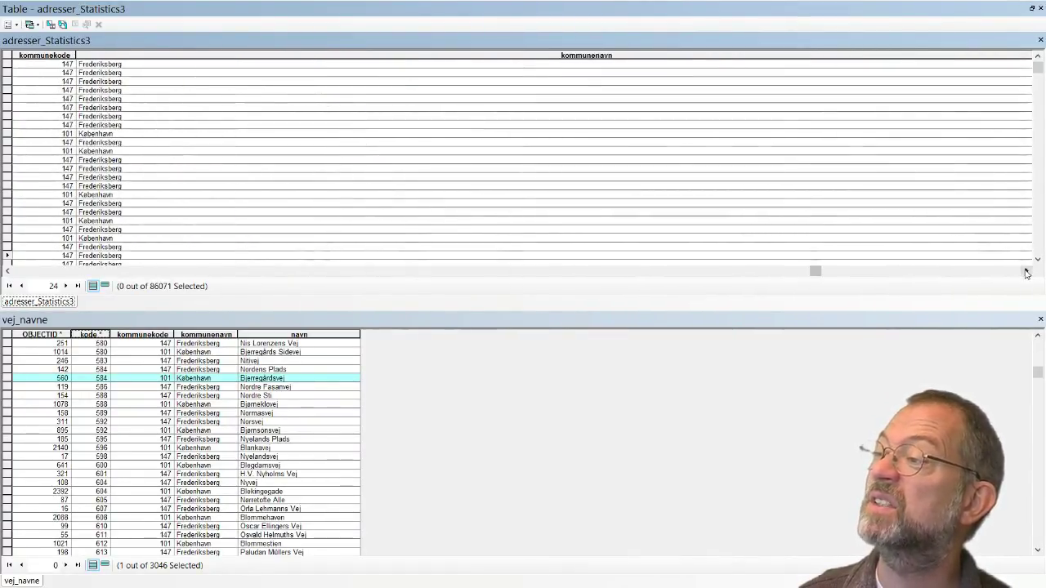
{"action": "left_click", "coordinate": [1026, 270]}
{"action": "left_click", "coordinate": [1026, 270]}
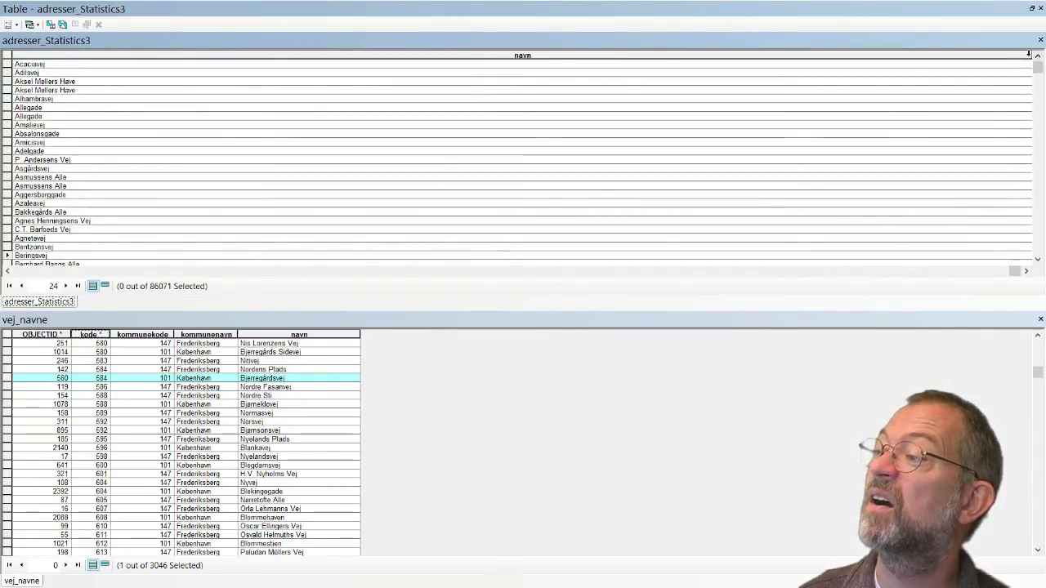
{"action": "left_click_drag", "start_coordinate": [422, 104], "coordinate": [106, 90]}
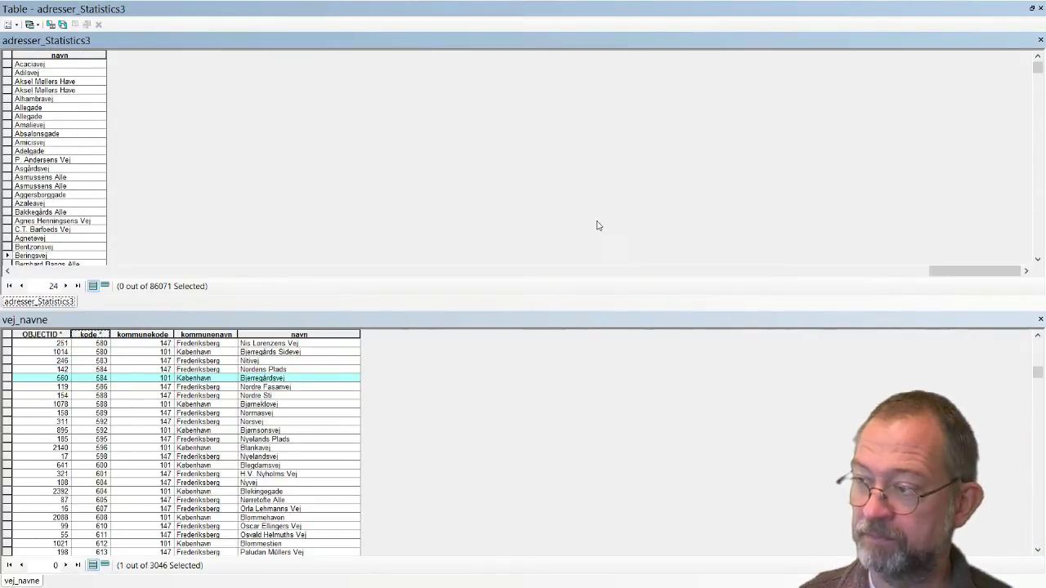
Narrow the kommunenavn column and the widened kommunekode column so all joined fields fit in the window
{"action": "left_click_drag", "start_coordinate": [972, 271], "coordinate": [887, 276]}
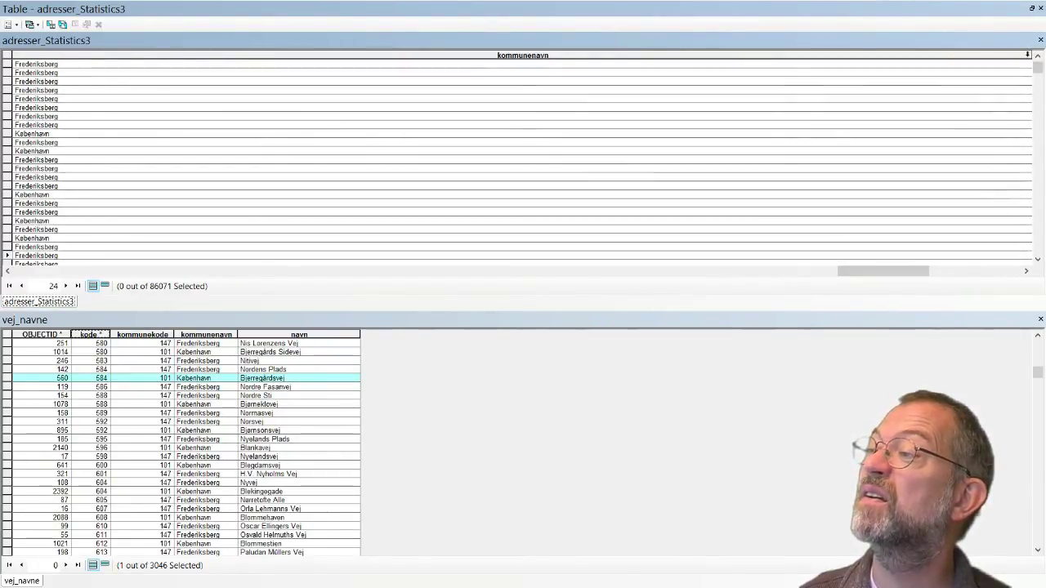
{"action": "left_click_drag", "start_coordinate": [1032, 55], "coordinate": [105, 140]}
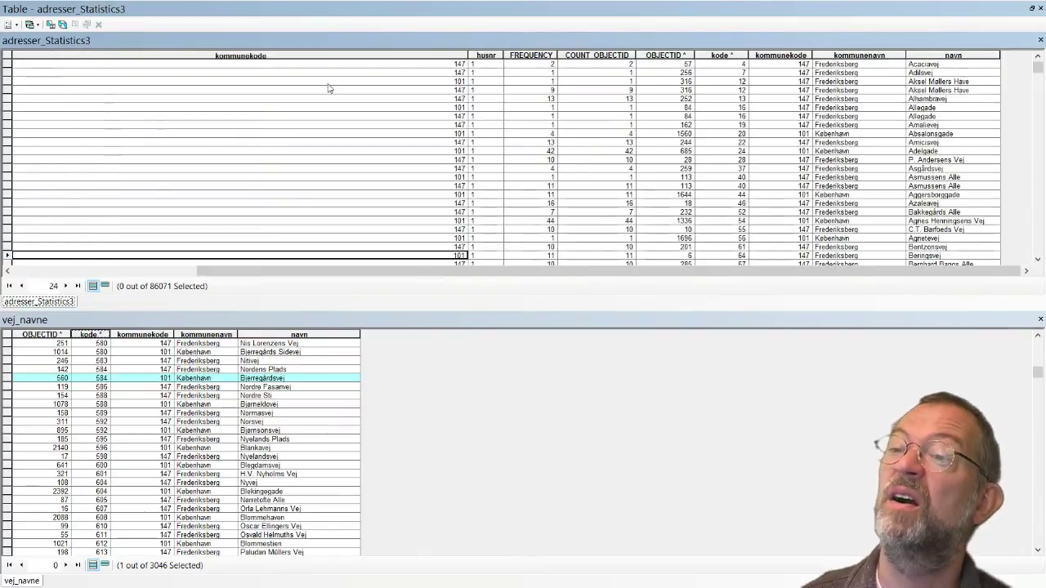
{"action": "left_click", "coordinate": [465, 55]}
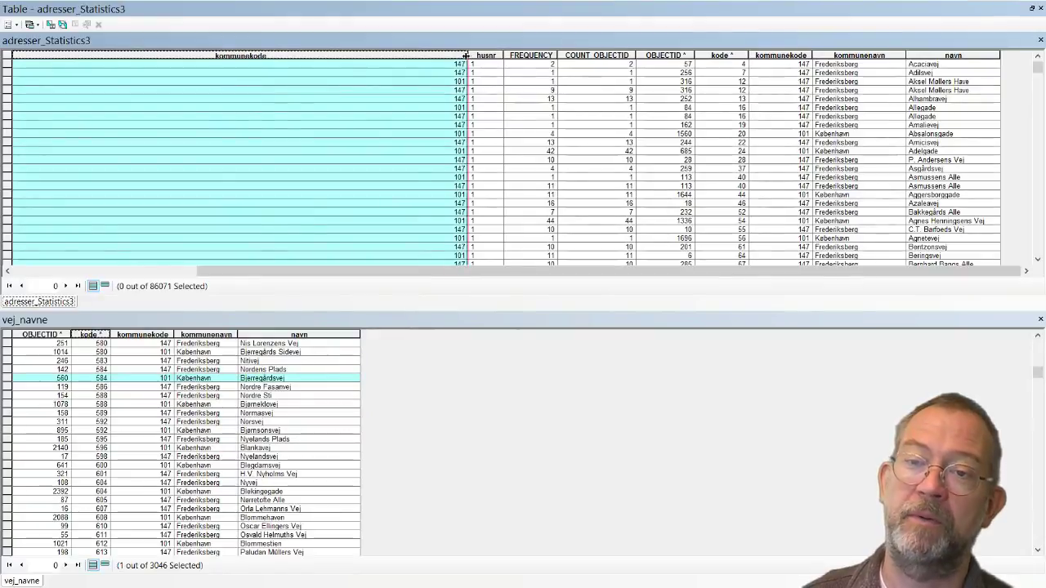
{"action": "left_click_drag", "start_coordinate": [465, 54], "coordinate": [57, 64]}
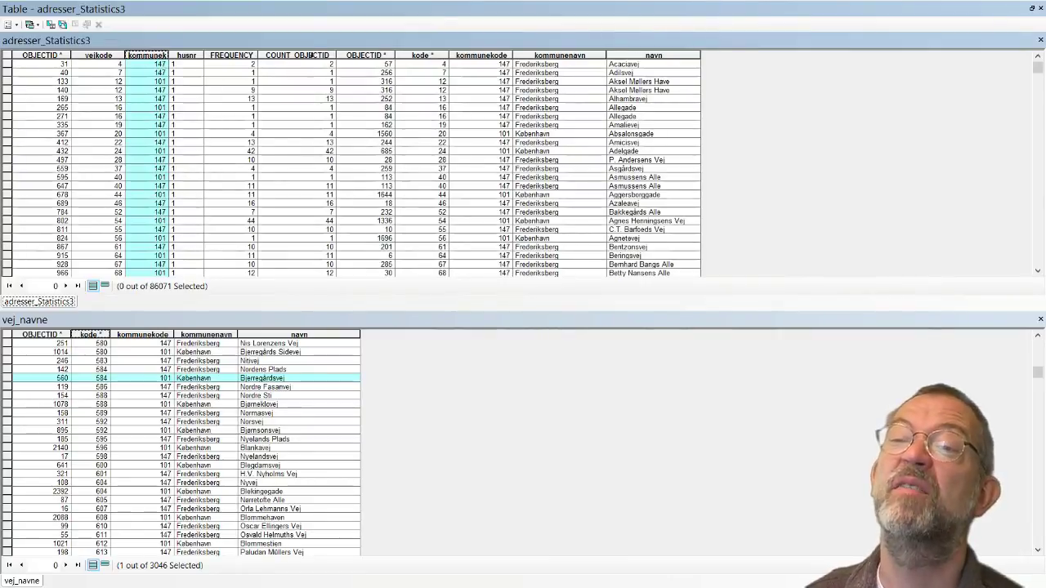
Sort the adresser_Statistics3 table by FREQUENCY in descending order
{"action": "left_click", "coordinate": [232, 55]}
{"action": "left_click", "coordinate": [233, 55], "text": "ctrl"}
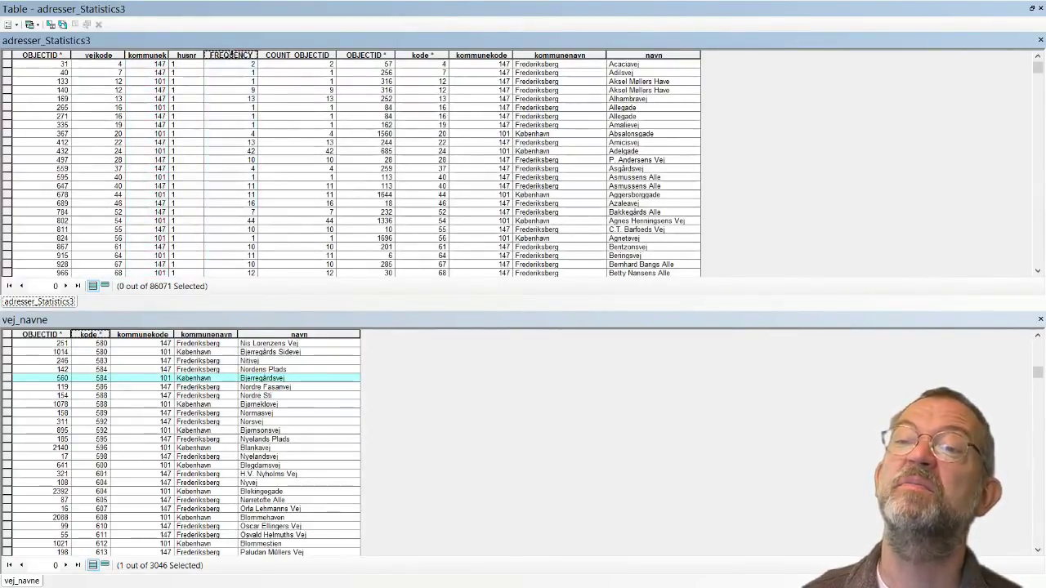
{"action": "left_click", "coordinate": [231, 55]}
{"action": "right_click", "coordinate": [232, 54]}
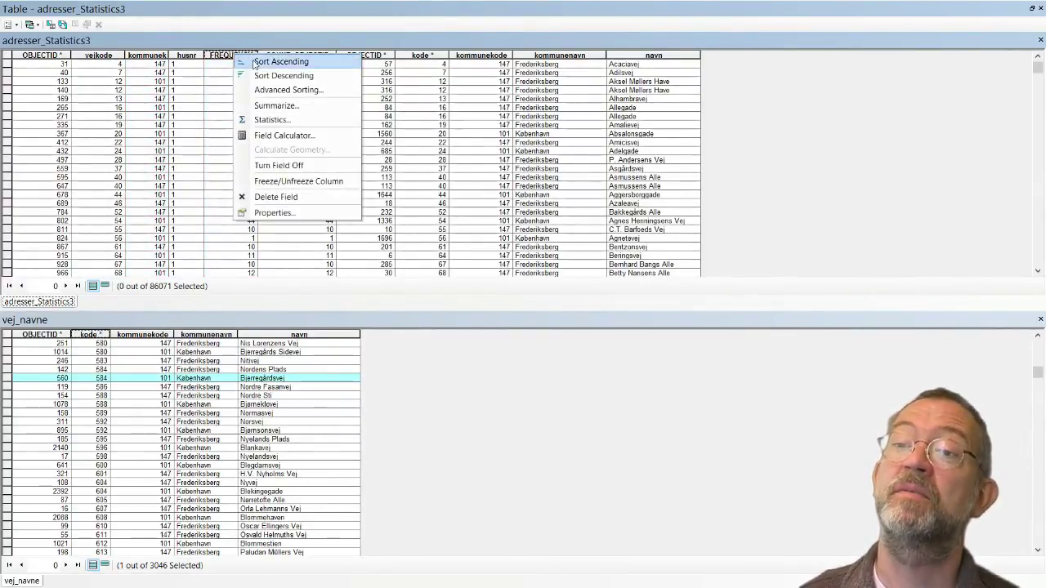
{"action": "left_click", "coordinate": [282, 75]}
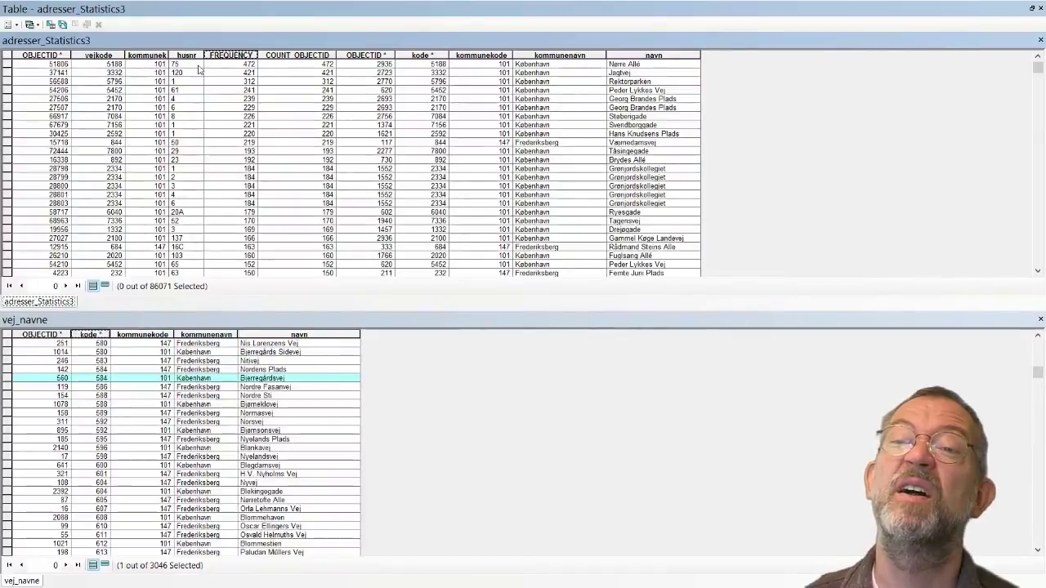
Examine the street codes, municipalities and street names of the most frequent addresses in adresser_Statistics3
{"action": "left_click", "coordinate": [1038, 57]}
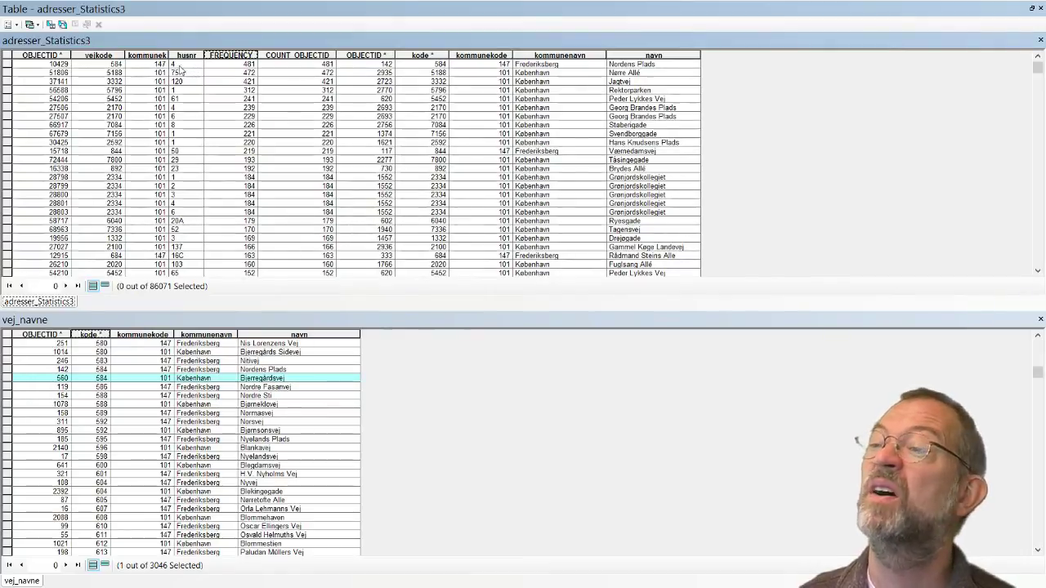
{"action": "left_click", "coordinate": [657, 66]}
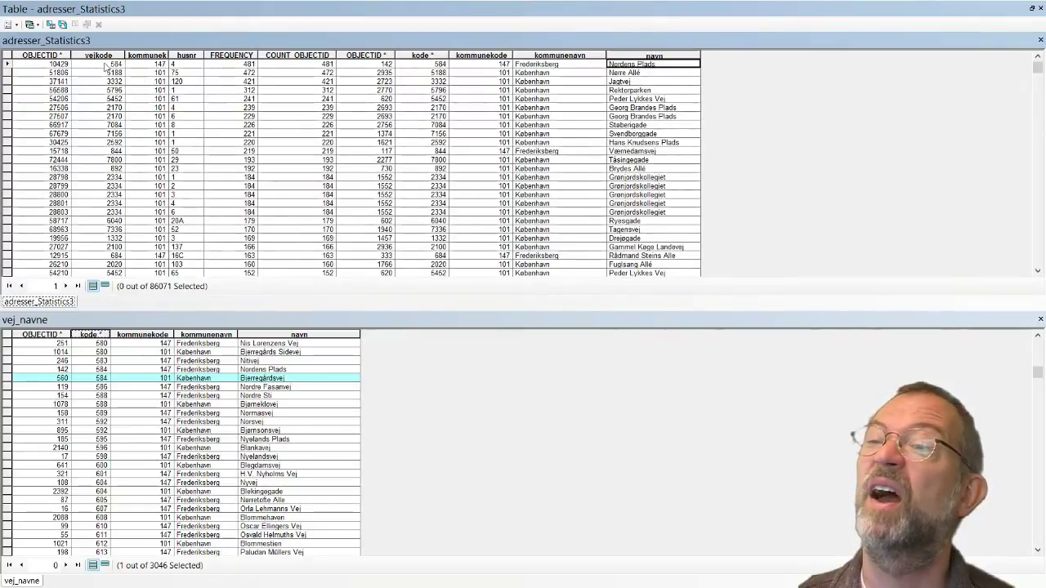
{"action": "left_click", "coordinate": [622, 74]}
{"action": "left_click", "coordinate": [633, 82]}
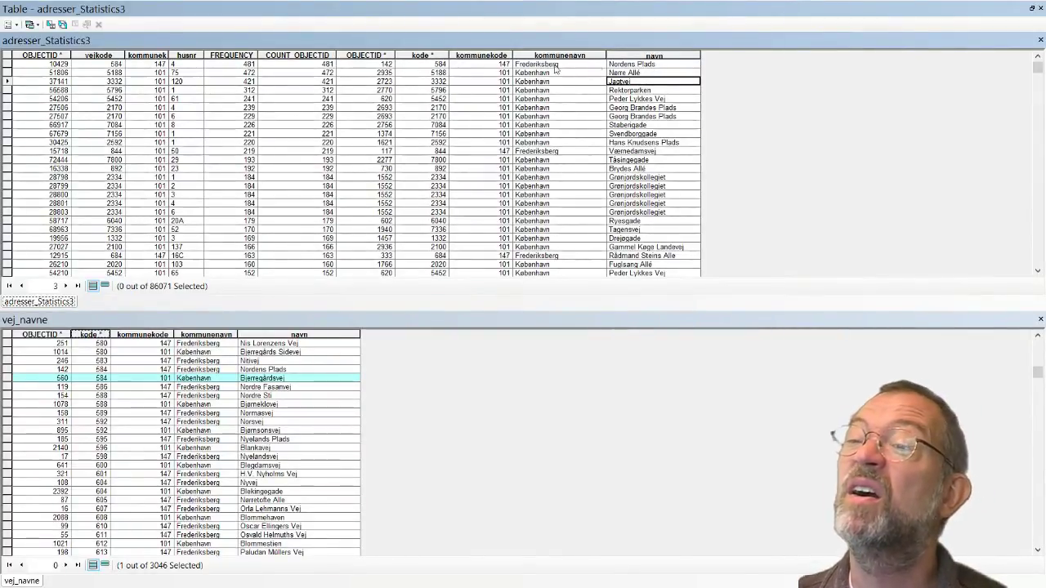
{"action": "left_click", "coordinate": [430, 64]}
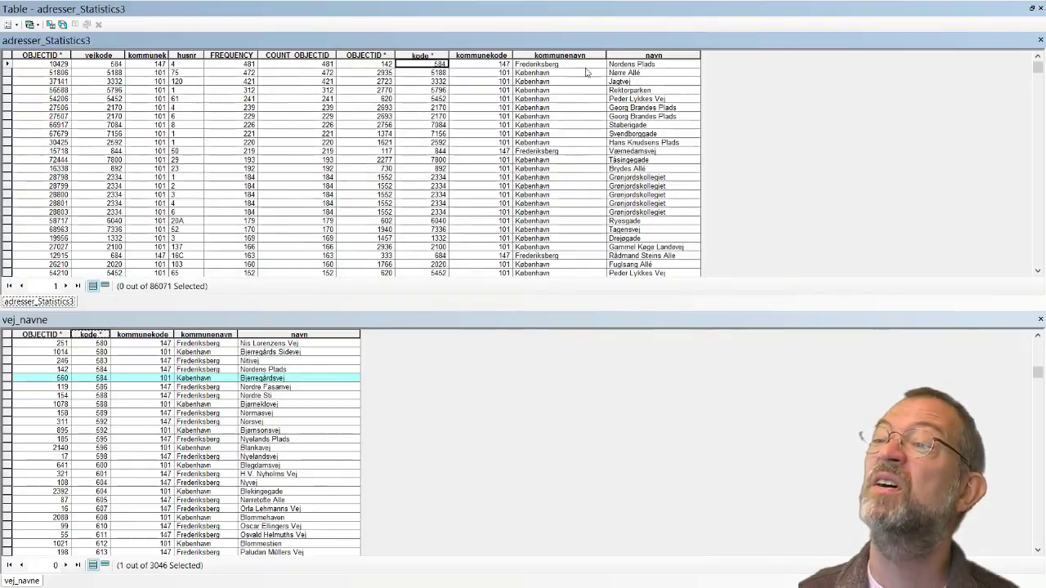
{"action": "left_click", "coordinate": [621, 66]}
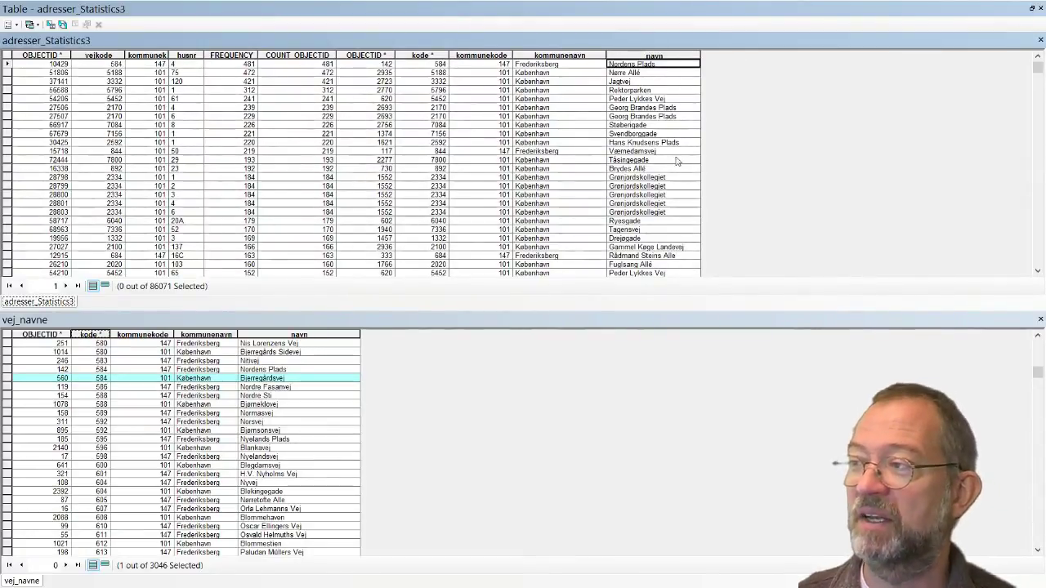
Close the table window and remove all joins from adresser_Statistics3
{"action": "left_click", "coordinate": [1040, 10]}
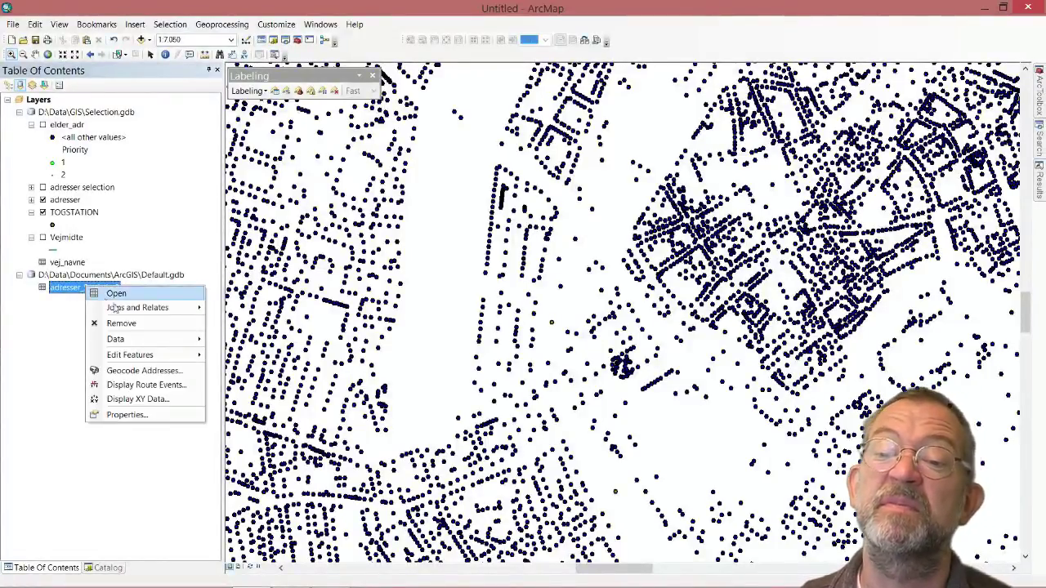
{"action": "mouse_move", "coordinate": [124, 311]}
{"action": "mouse_move", "coordinate": [269, 323]}
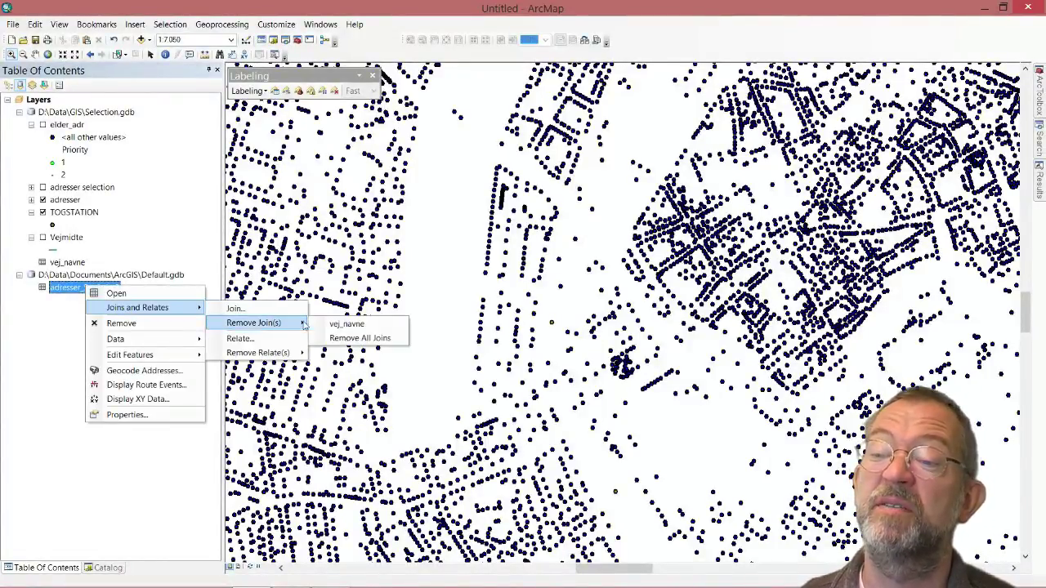
{"action": "left_click", "coordinate": [353, 335]}
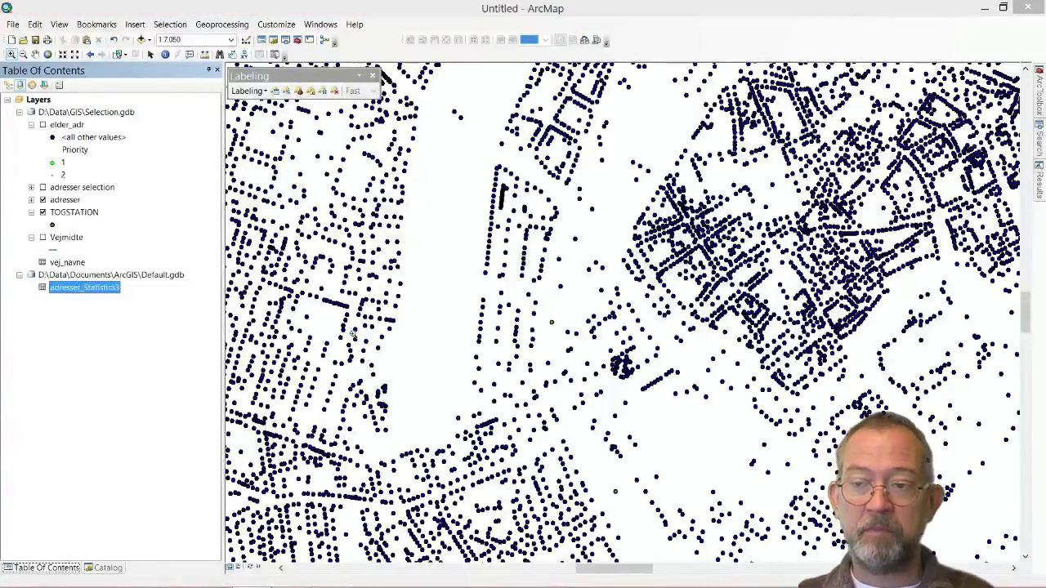
{"action": "key", "text": "alt+Tab"}
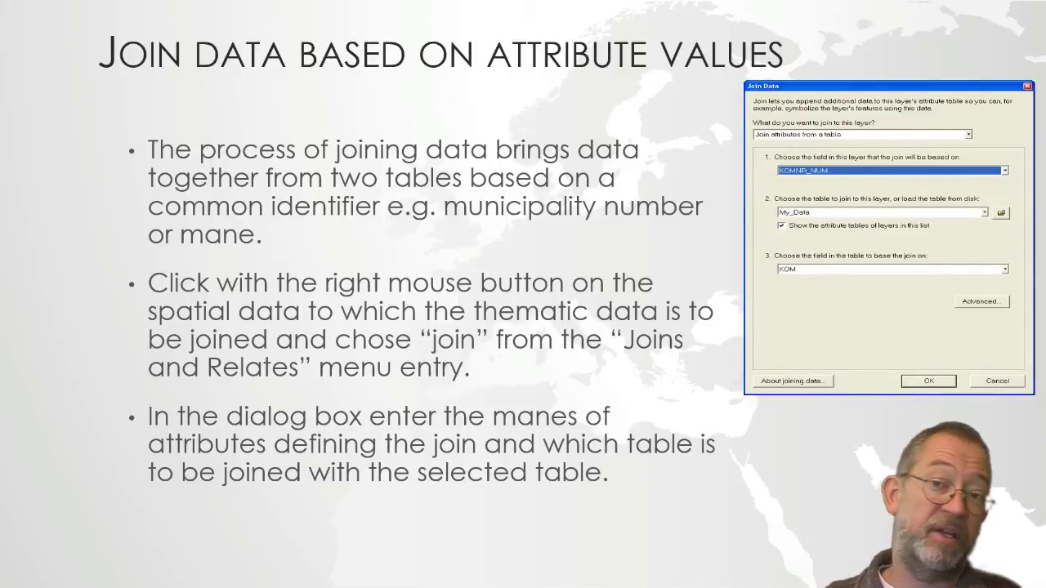
{"action": "key", "text": "Right"}
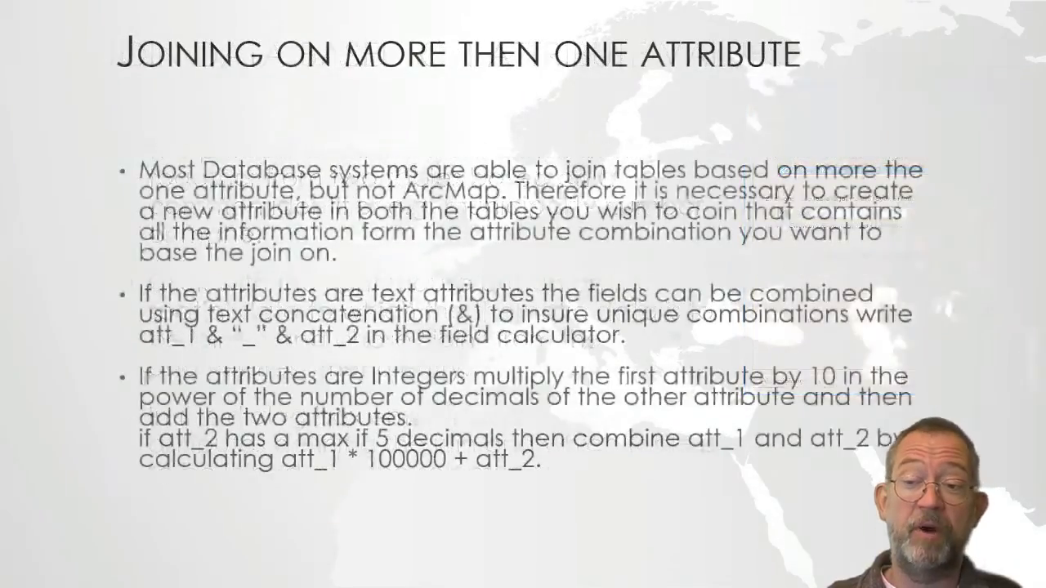
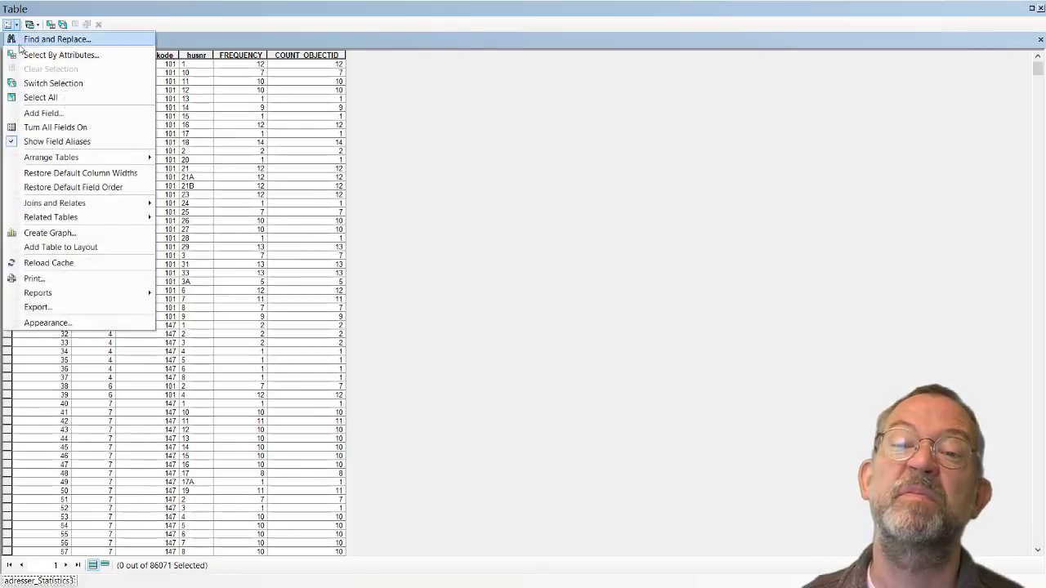
Add a text field named adr_str with the default length of 50 to adresser_Statistics3
{"action": "left_click", "coordinate": [44, 113]}
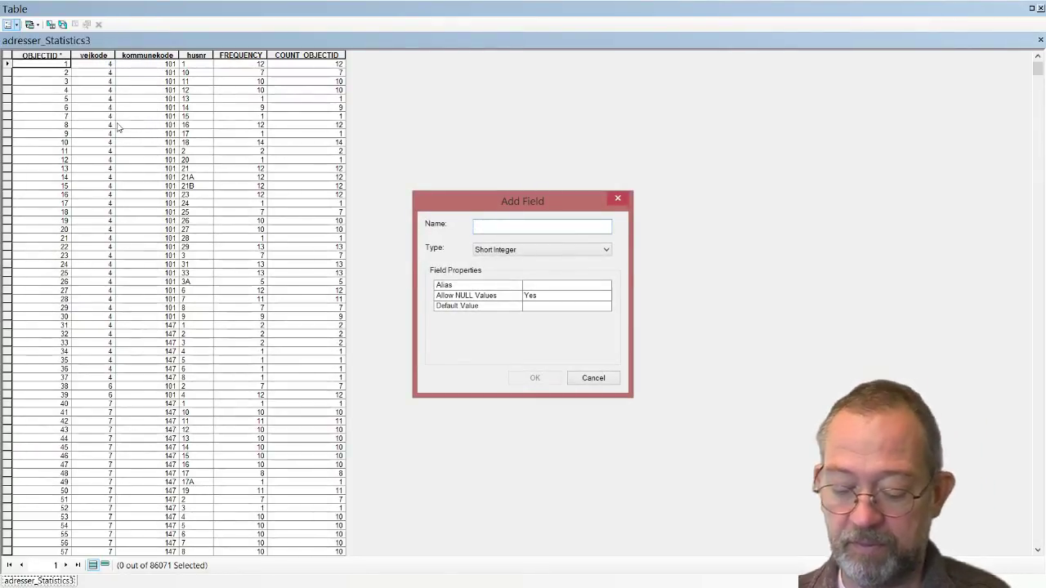
{"action": "type", "text": "adr_"}
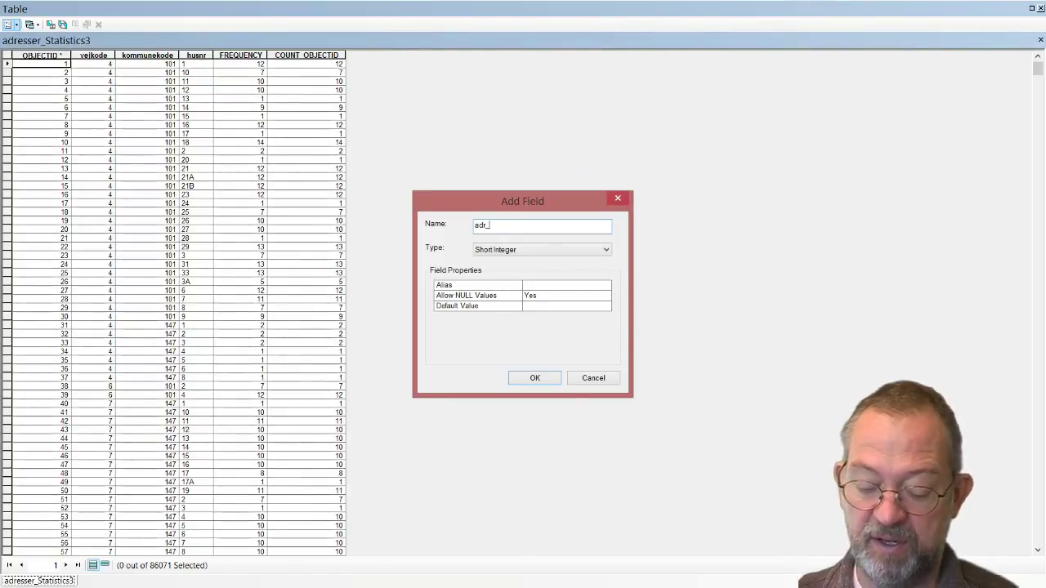
{"action": "type", "text": "str"}
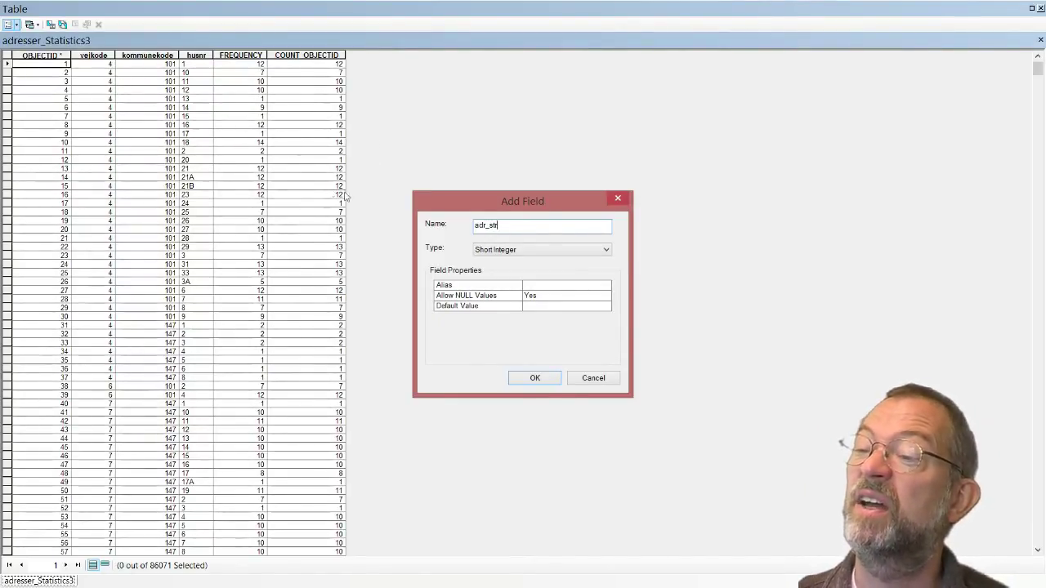
{"action": "left_click", "coordinate": [605, 250]}
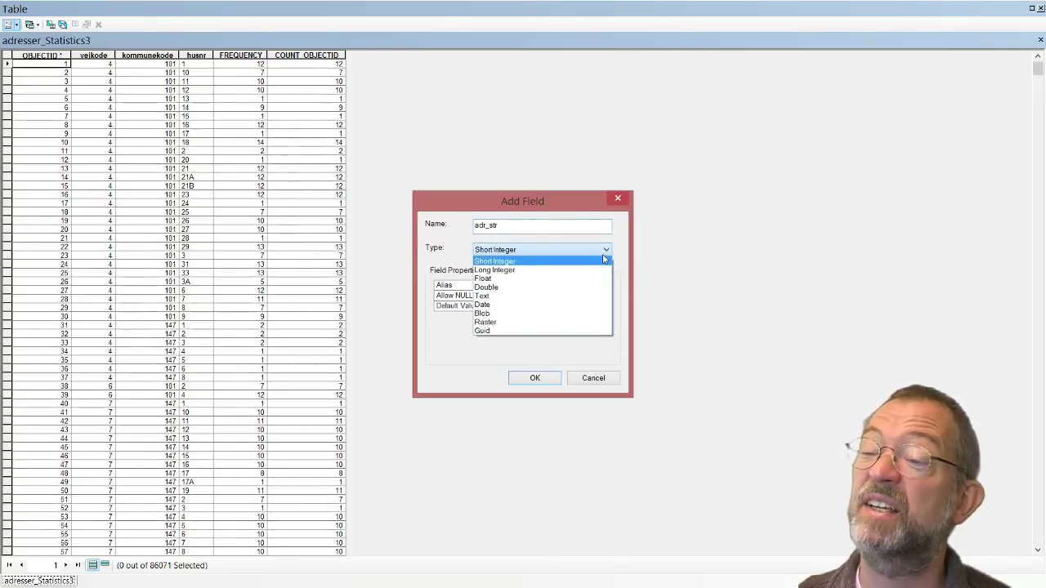
{"action": "left_click", "coordinate": [561, 297]}
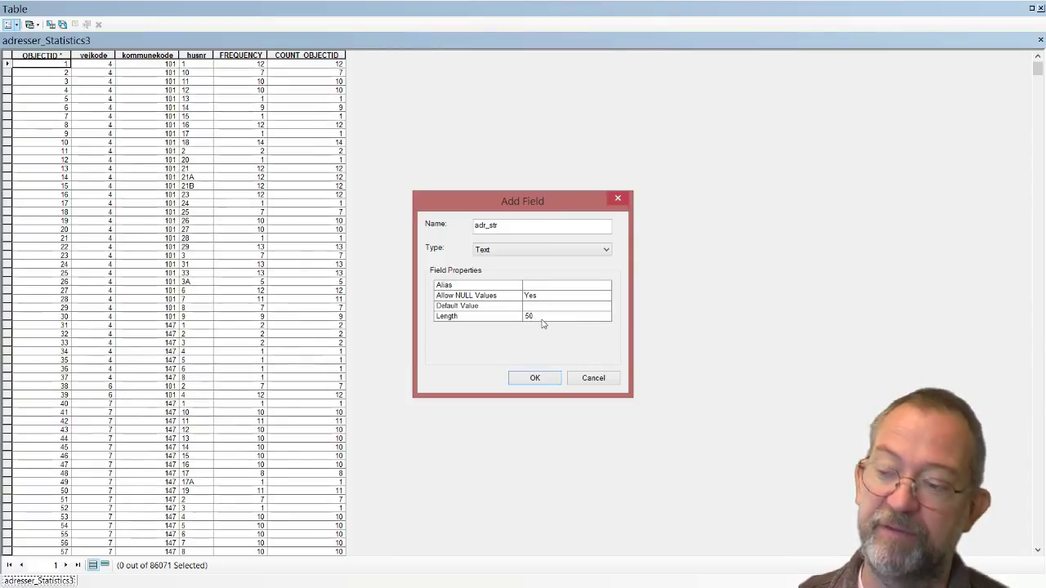
{"action": "left_click", "coordinate": [535, 379]}
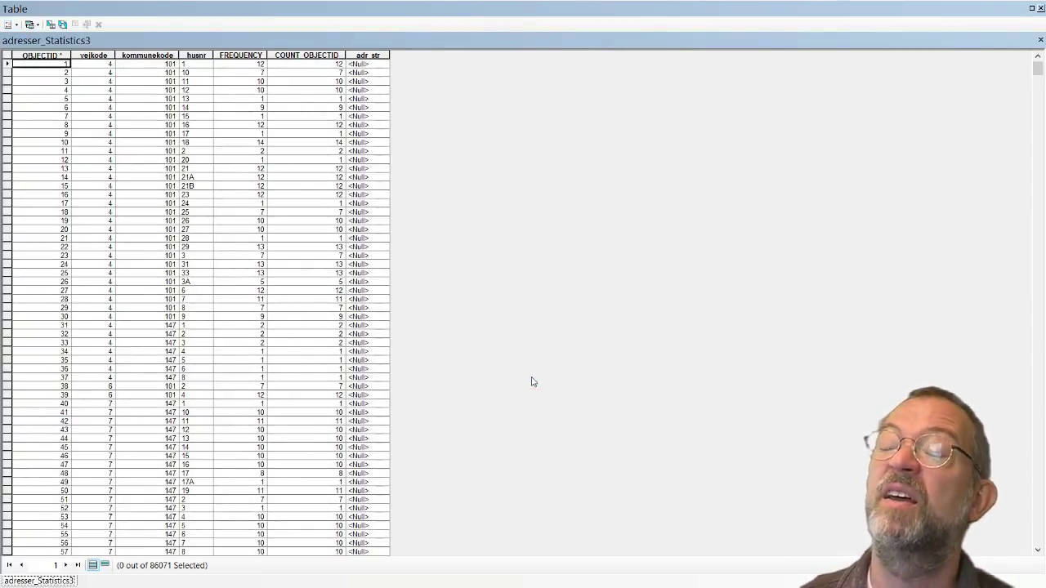
Calculate adr_str outside an edit session with the expression [kommunekode] & "_" & [vejkode]
{"action": "left_click", "coordinate": [367, 54]}
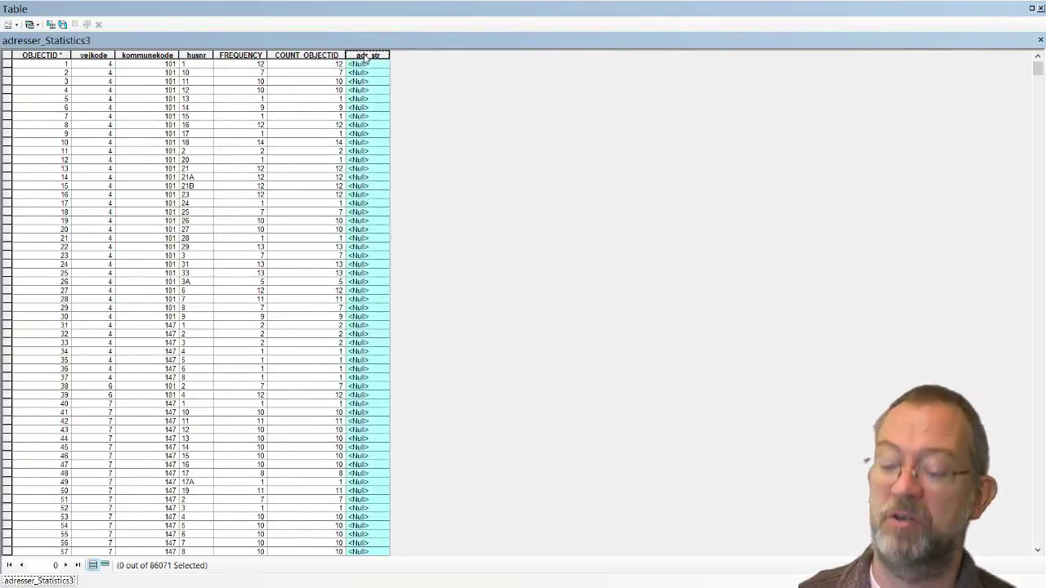
{"action": "right_click", "coordinate": [367, 59]}
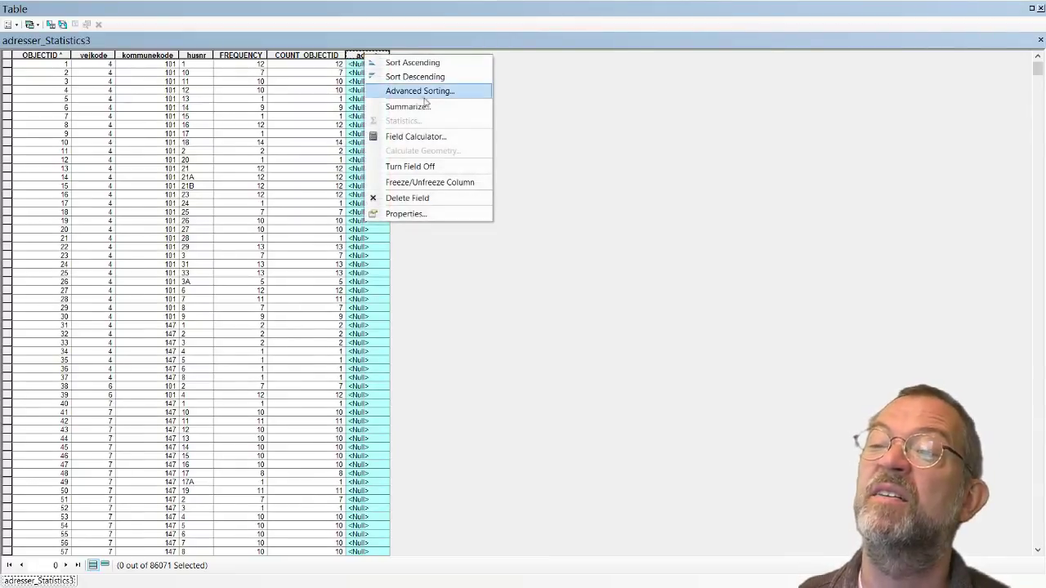
{"action": "left_click", "coordinate": [438, 135]}
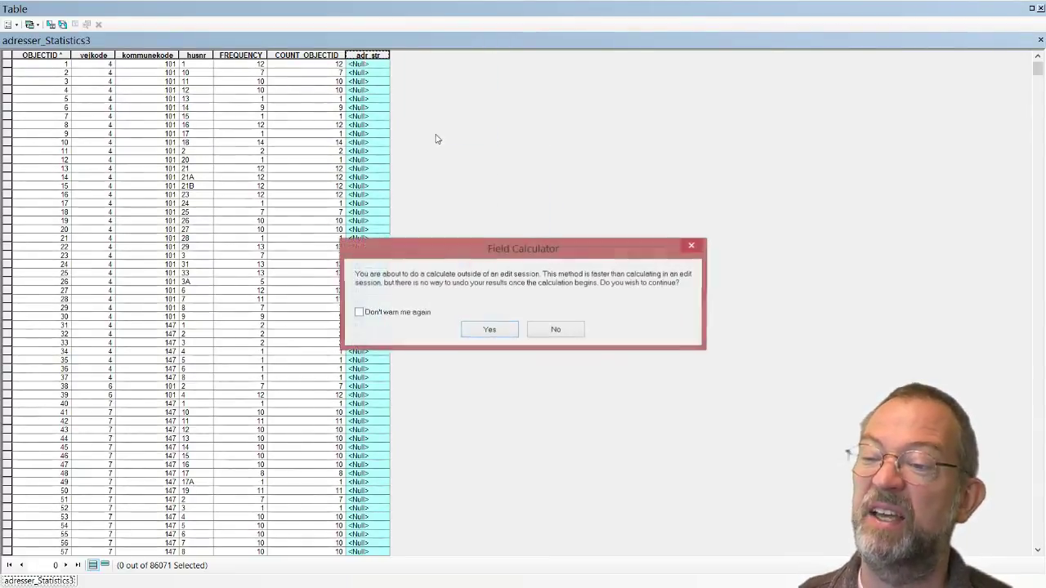
{"action": "left_click", "coordinate": [497, 335]}
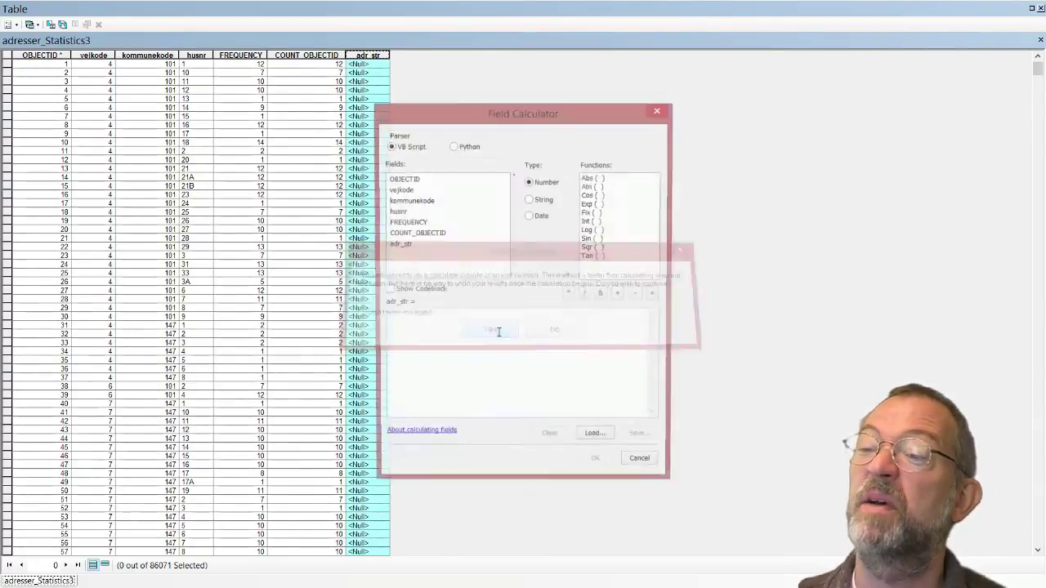
{"action": "left_click", "coordinate": [411, 202]}
{"action": "double_click", "coordinate": [411, 201]}
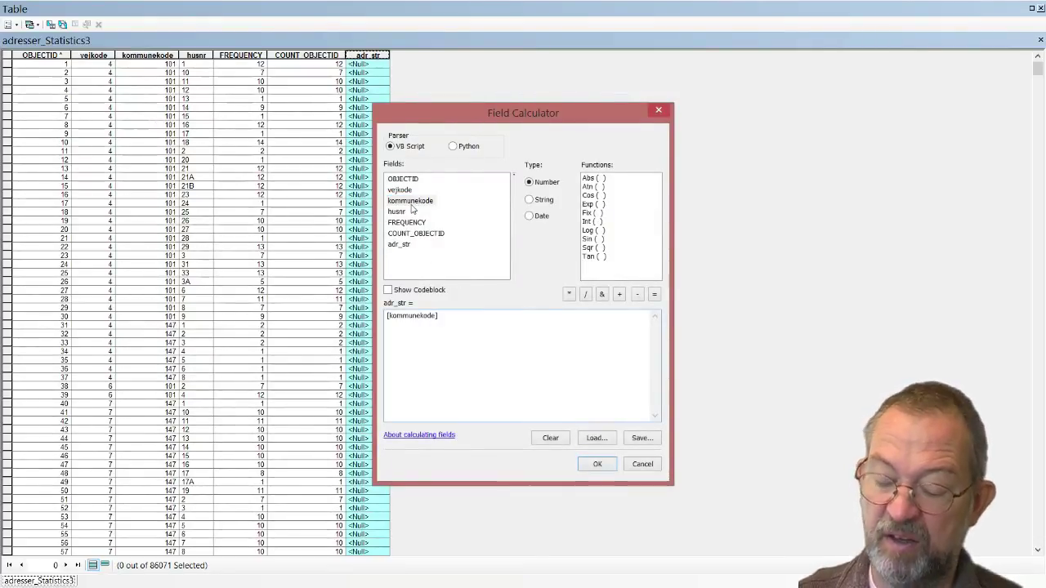
{"action": "type", "text": "&"}
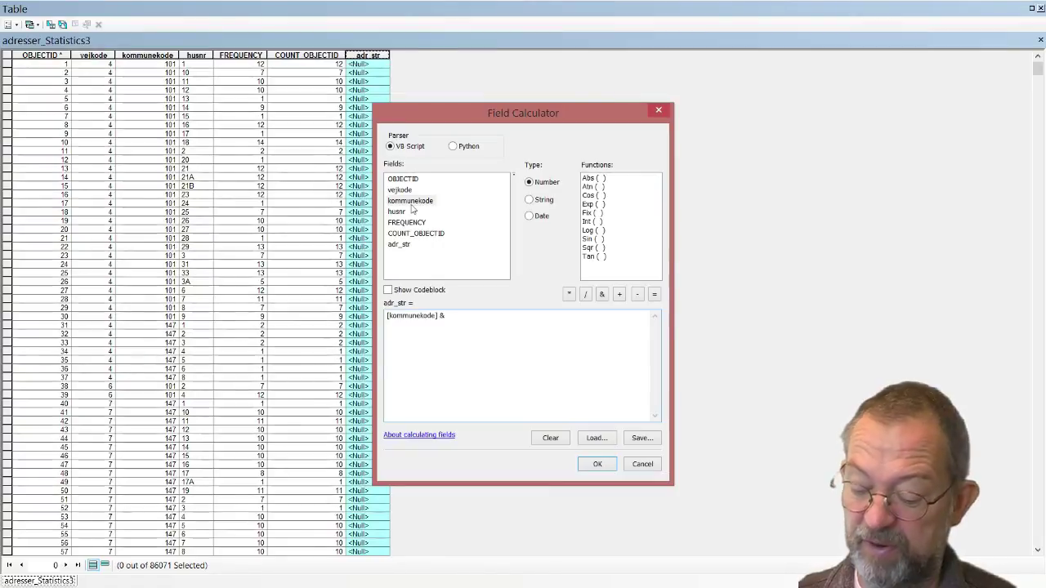
{"action": "type", "text": " \"_\""}
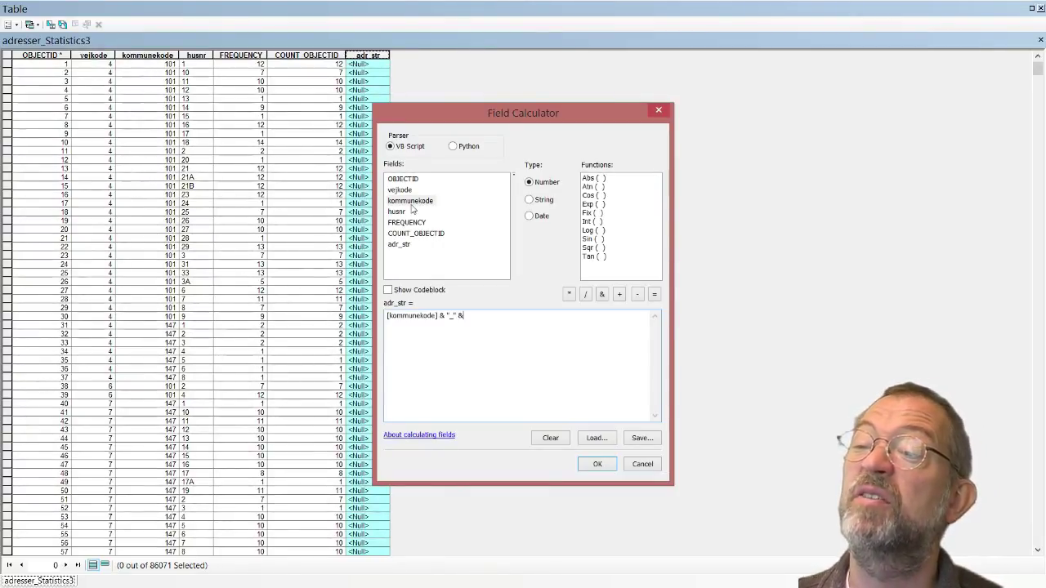
{"action": "type", "text": " &"}
{"action": "double_click", "coordinate": [400, 190]}
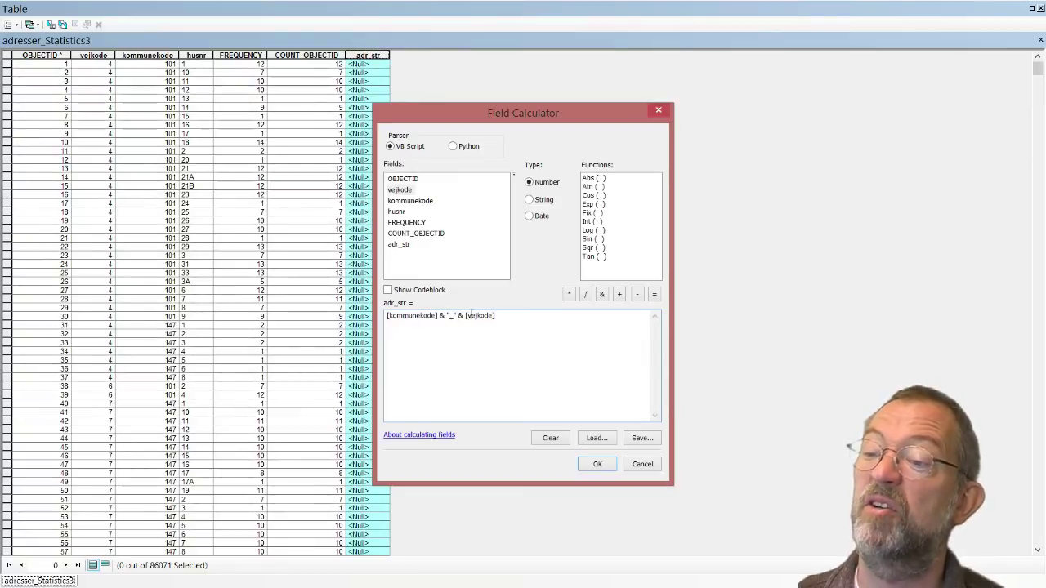
{"action": "left_click", "coordinate": [597, 464]}
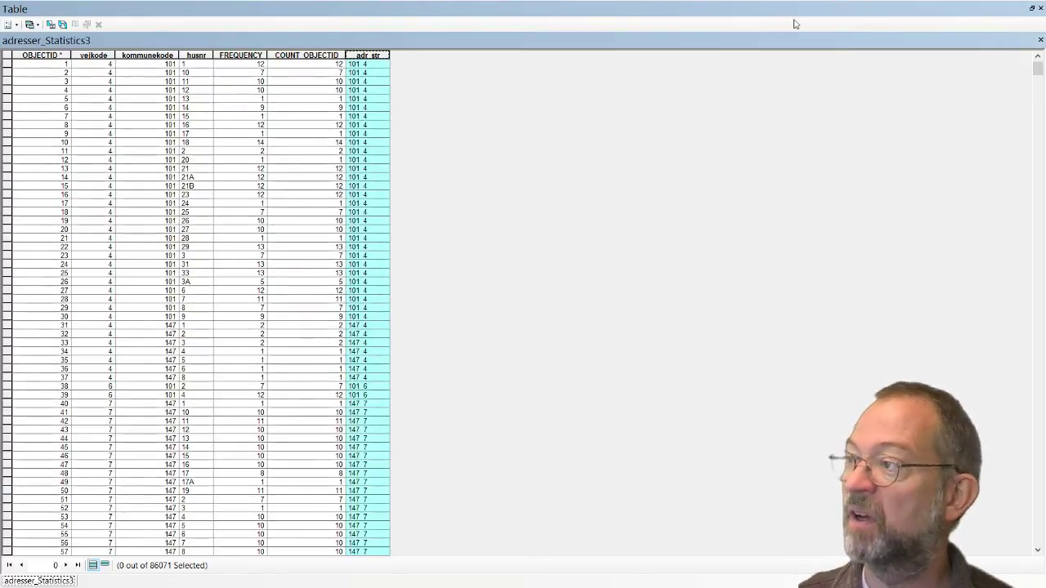
Close the adresser_Statistics3 table and open the vej_navne attribute table so its columns are in view
{"action": "left_click", "coordinate": [1040, 8]}
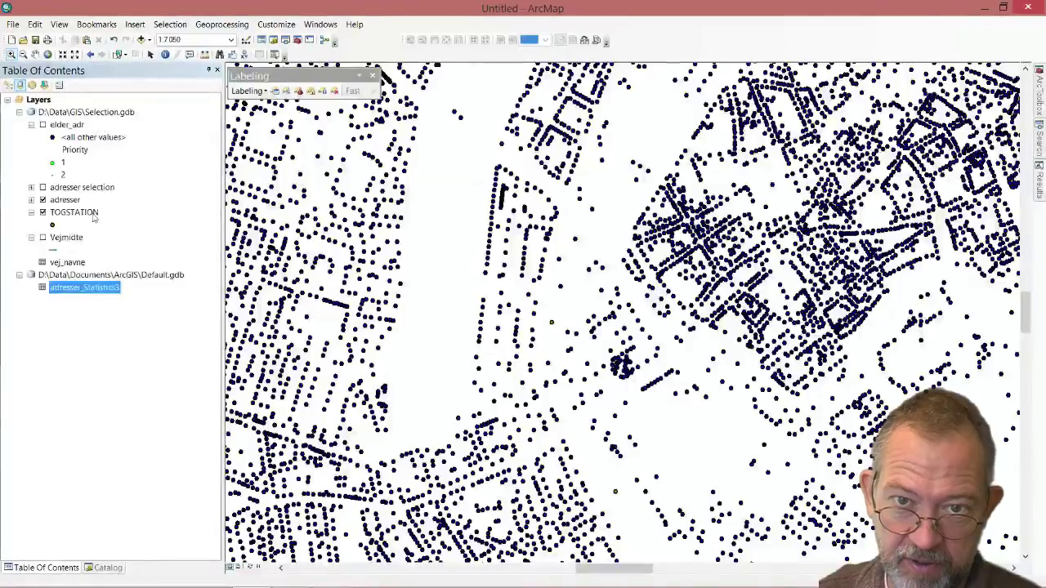
{"action": "right_click", "coordinate": [84, 266]}
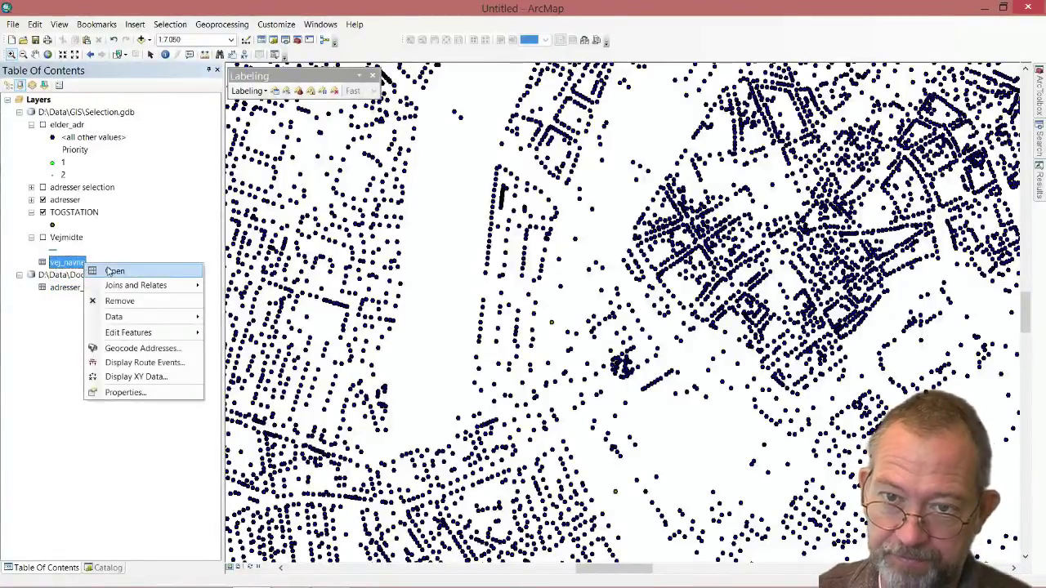
{"action": "left_click", "coordinate": [113, 270]}
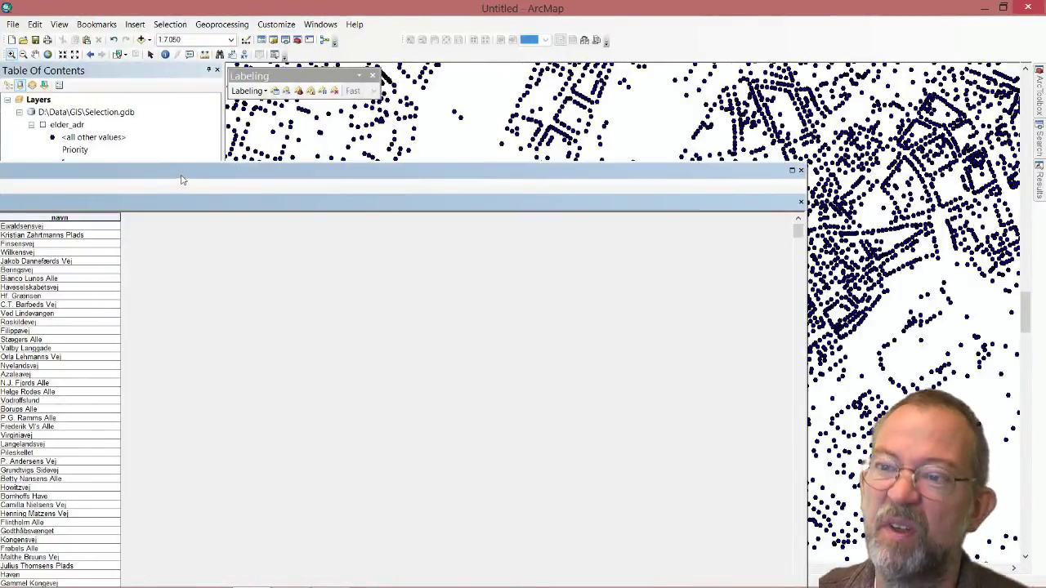
{"action": "left_click_drag", "start_coordinate": [181, 180], "coordinate": [441, 161]}
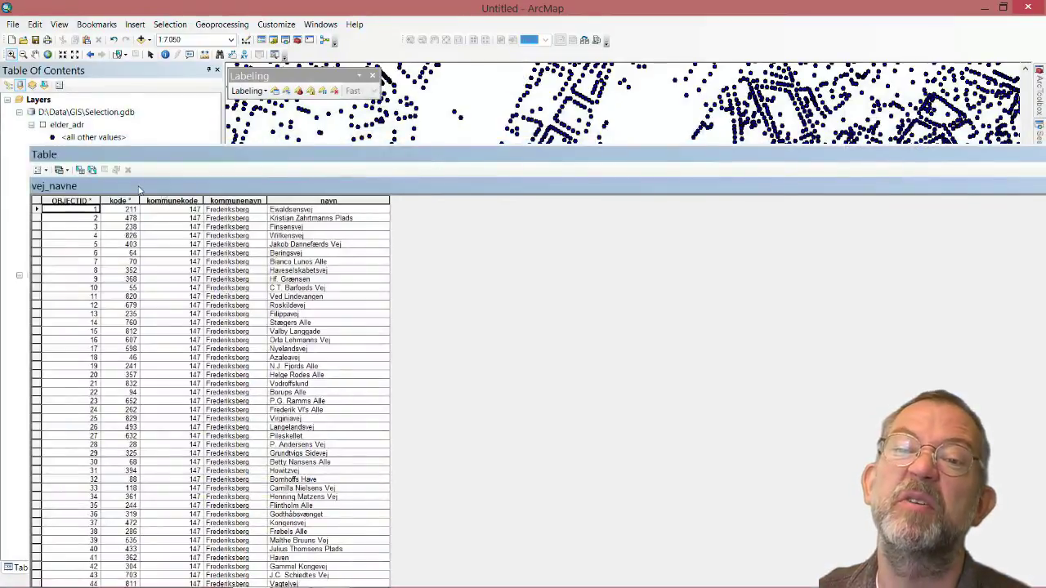
Add a text field named adr_str with the default length of 50 to vej_navne
{"action": "left_click", "coordinate": [47, 170]}
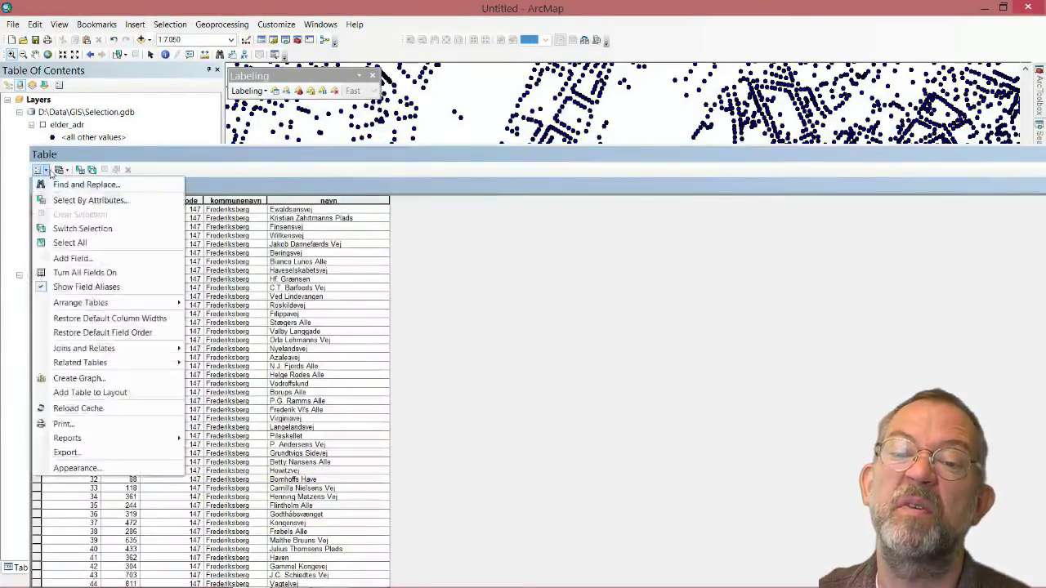
{"action": "left_click", "coordinate": [77, 259]}
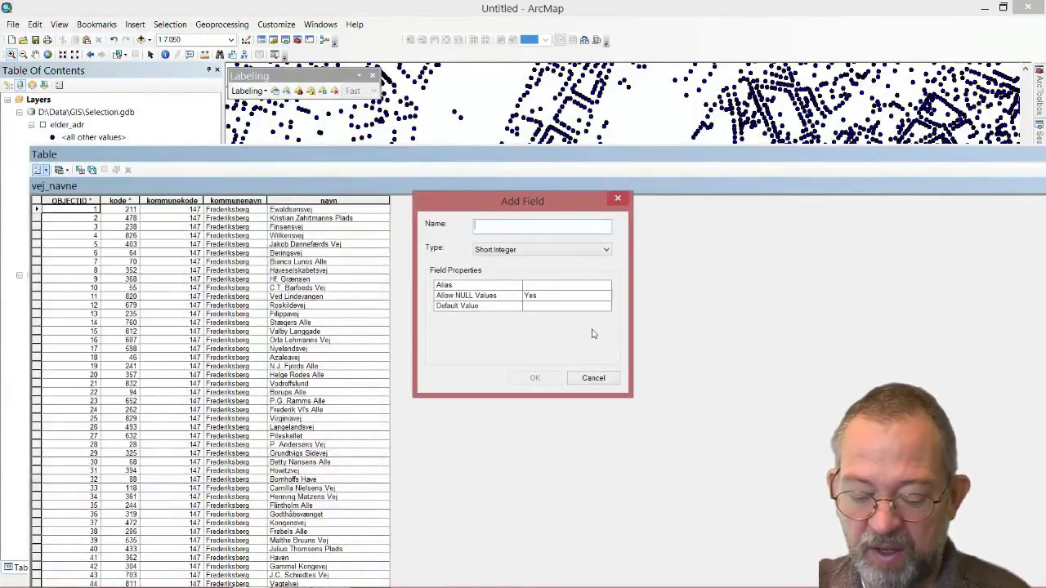
{"action": "type", "text": "addr"}
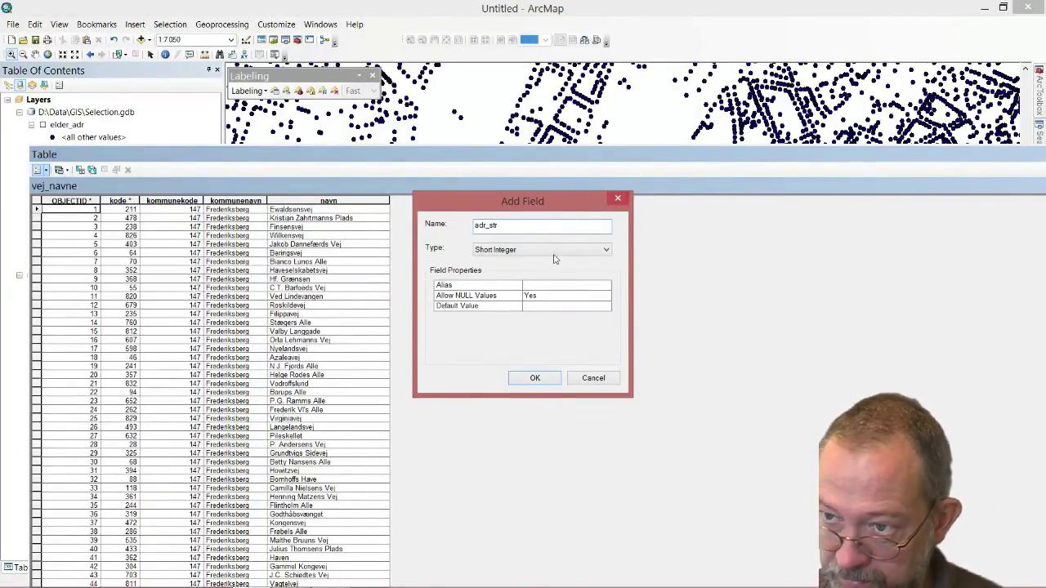
{"action": "left_click", "coordinate": [555, 252]}
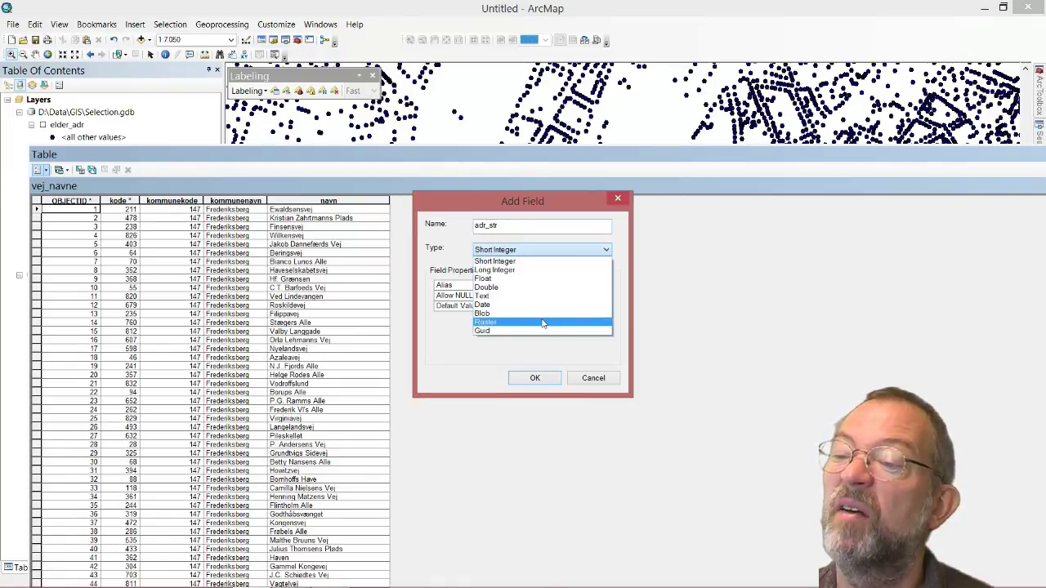
{"action": "left_click", "coordinate": [544, 298]}
{"action": "left_click", "coordinate": [532, 383]}
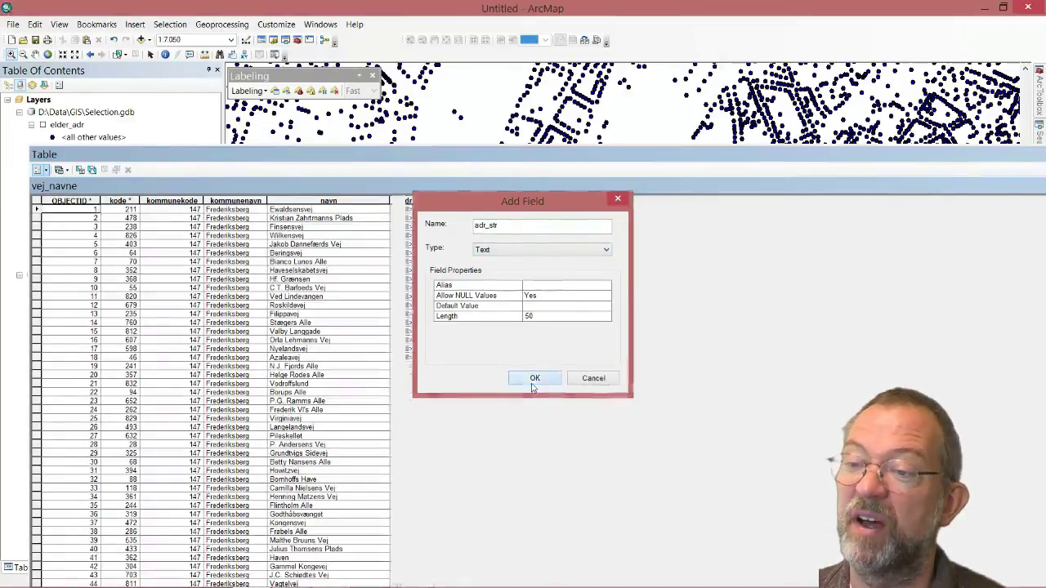
Calculate adr_str in vej_navne outside an edit session with the expression [kommunekode] &"_" & [kode]
{"action": "left_click", "coordinate": [405, 201]}
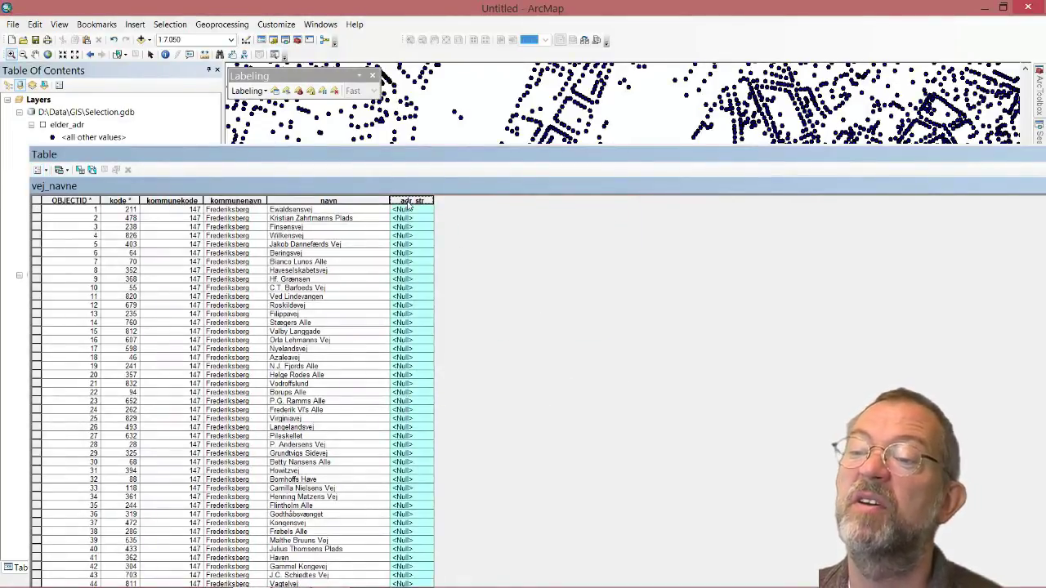
{"action": "right_click", "coordinate": [406, 201]}
{"action": "left_click", "coordinate": [453, 283]}
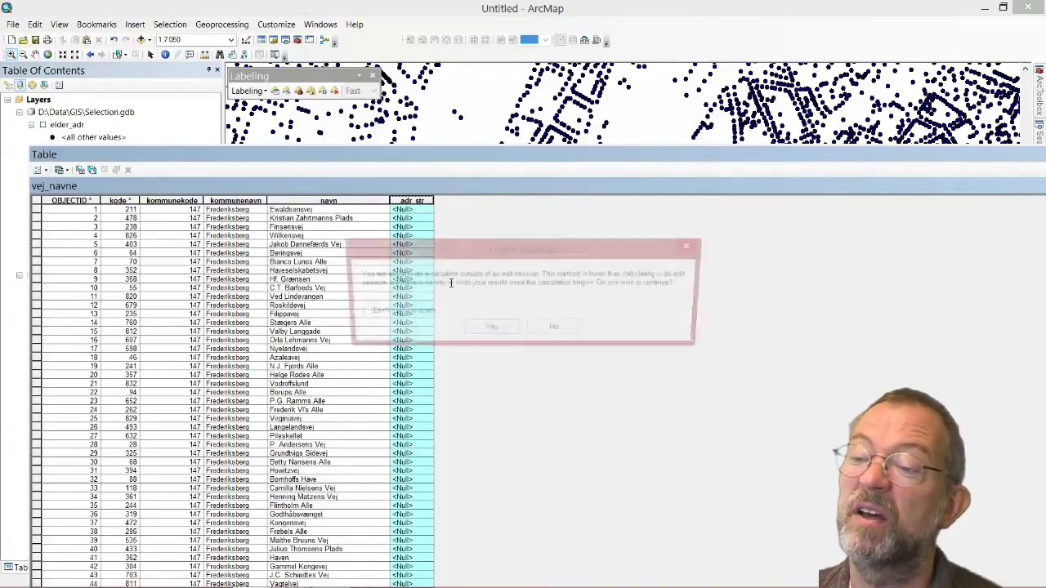
{"action": "left_click", "coordinate": [480, 330]}
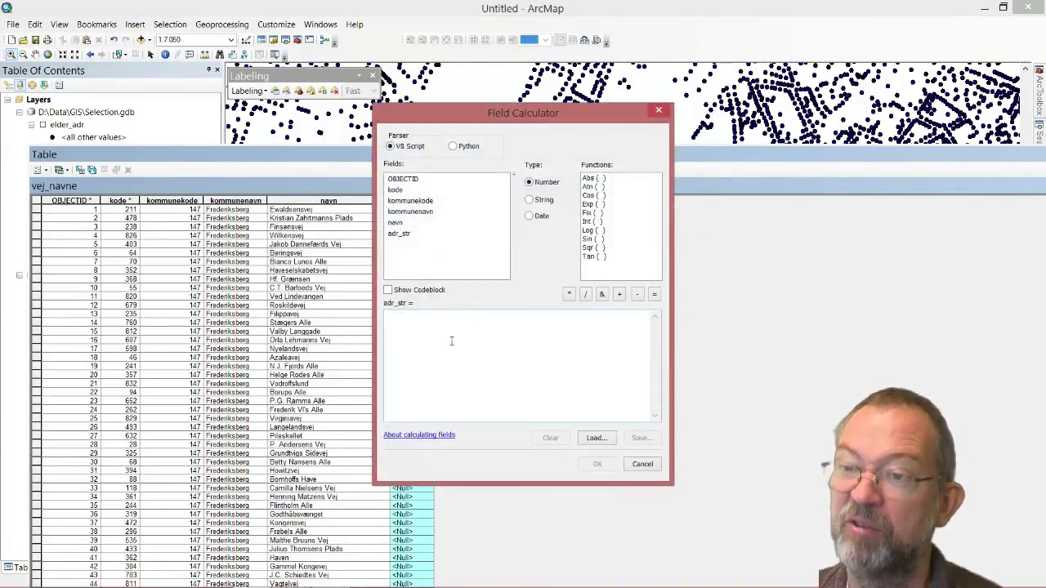
{"action": "double_click", "coordinate": [426, 201]}
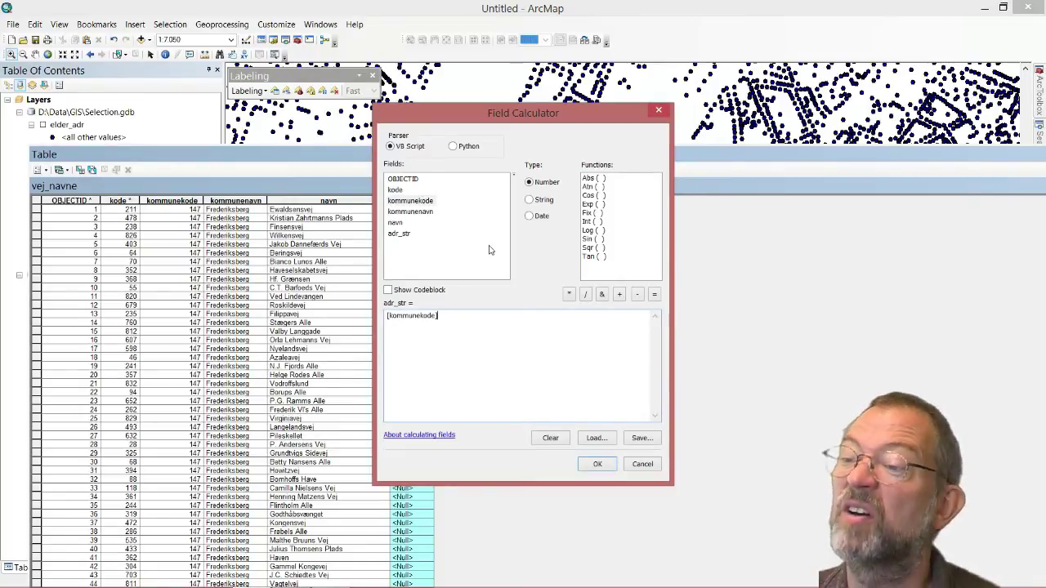
{"action": "left_click", "coordinate": [603, 298]}
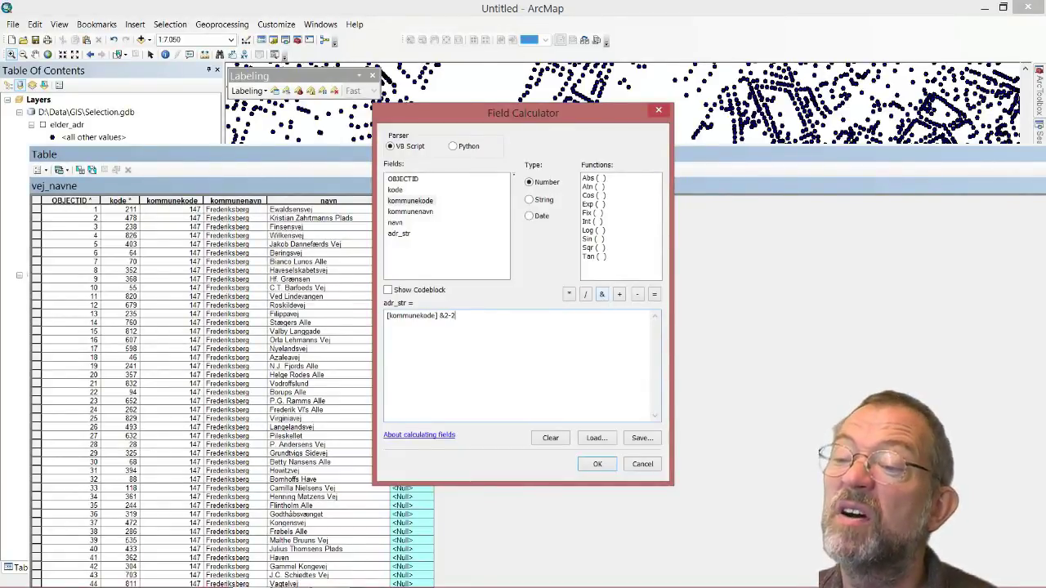
{"action": "type", "text": "\""}
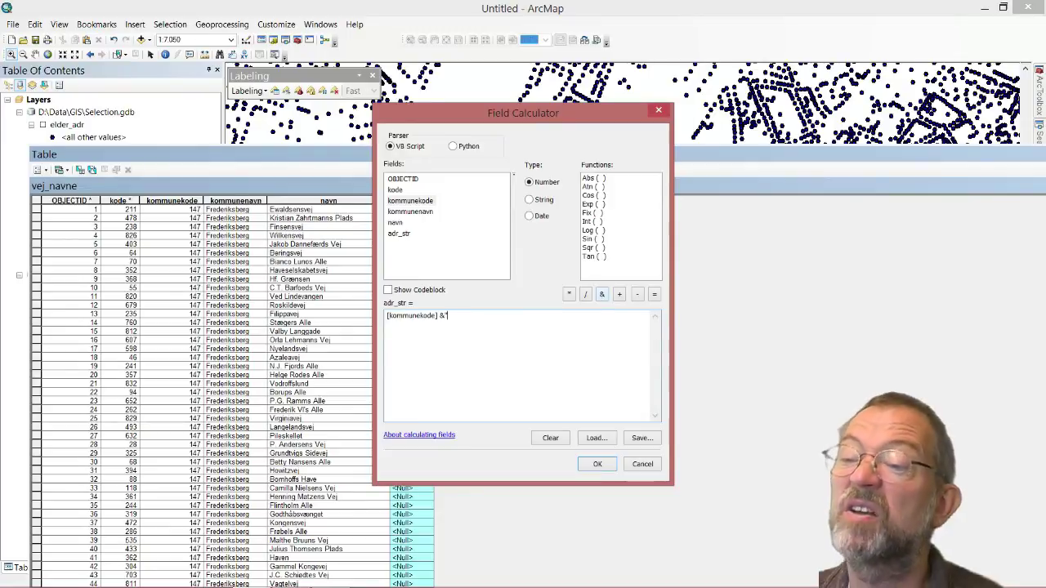
{"action": "type", "text": " \""}
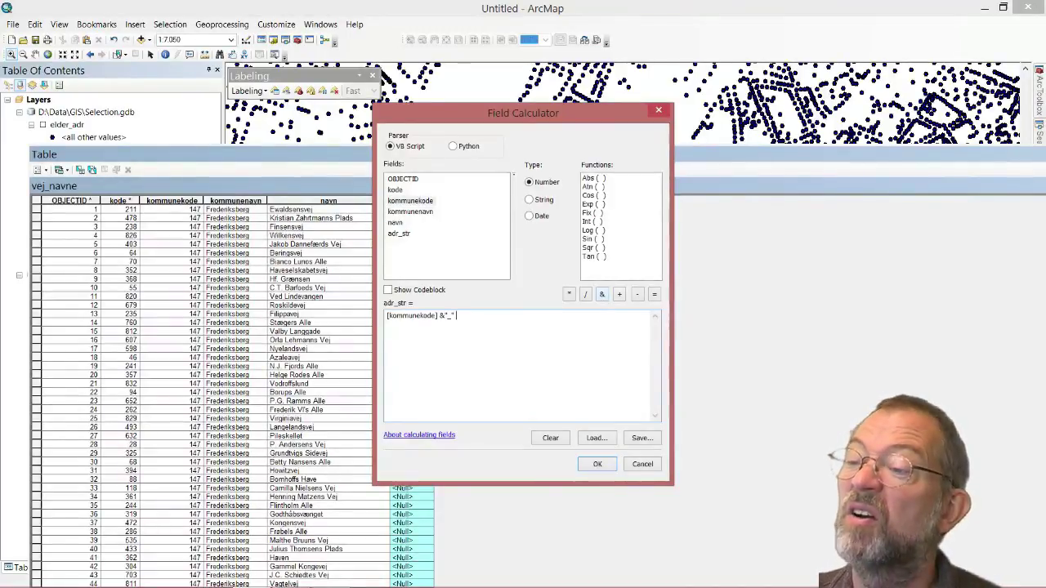
{"action": "left_click", "coordinate": [605, 296]}
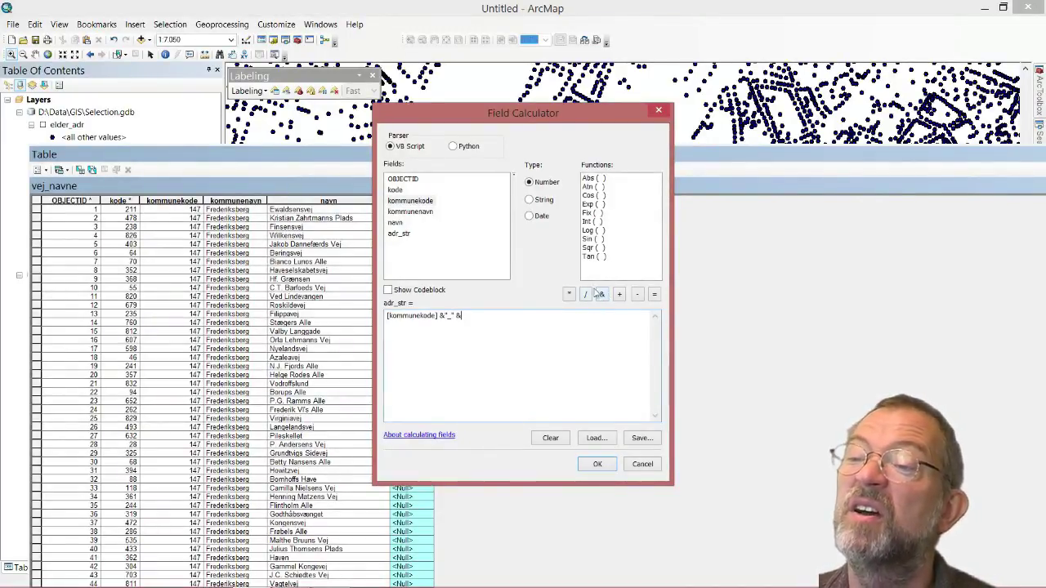
{"action": "double_click", "coordinate": [399, 191]}
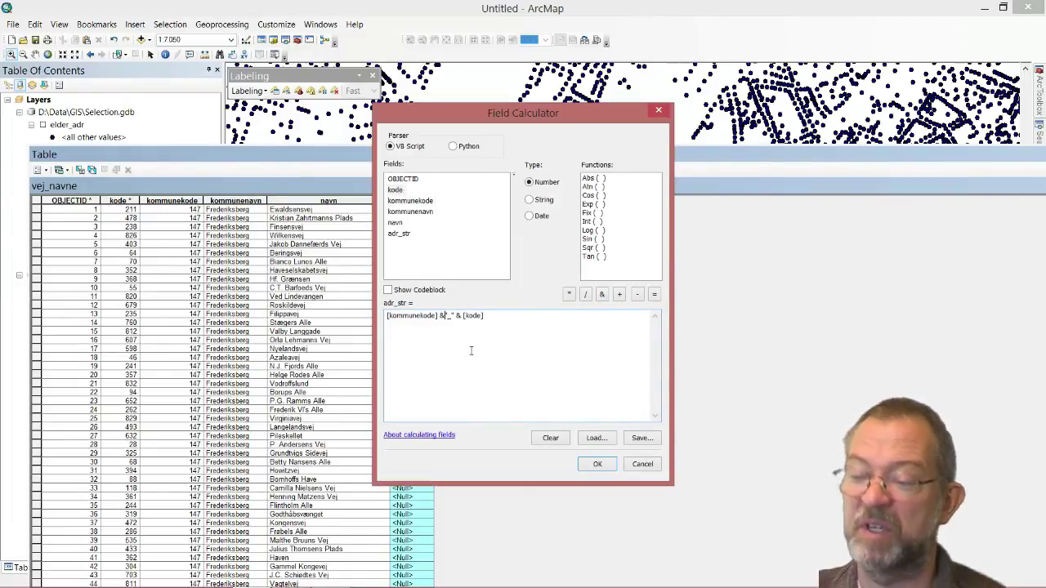
{"action": "left_click", "coordinate": [601, 464]}
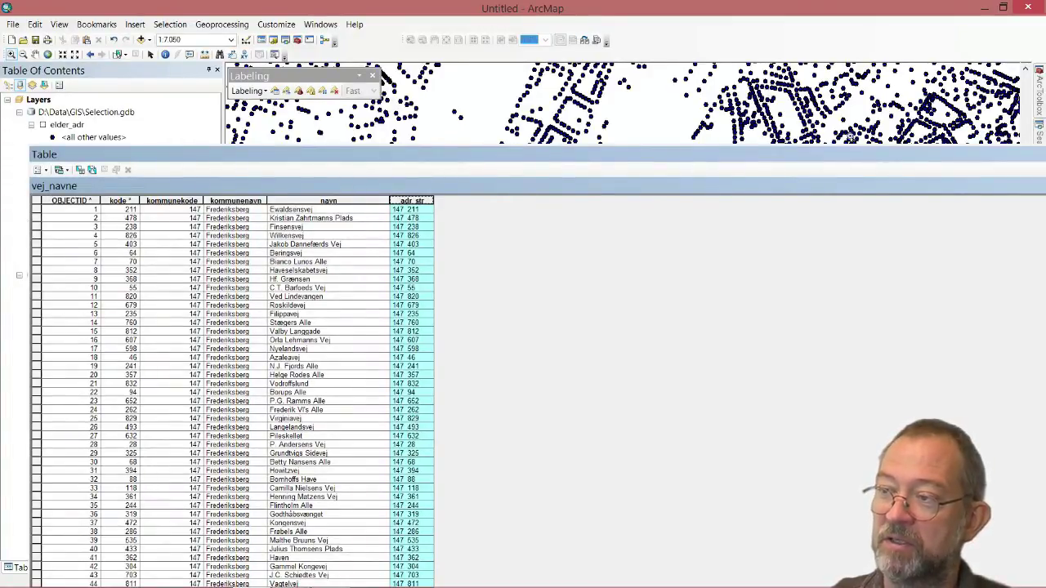
Close the vej_navne table and join it to adresser_Statistics3 on adr_str in both tables, keeping all records
{"action": "left_click_drag", "start_coordinate": [868, 161], "coordinate": [869, 192]}
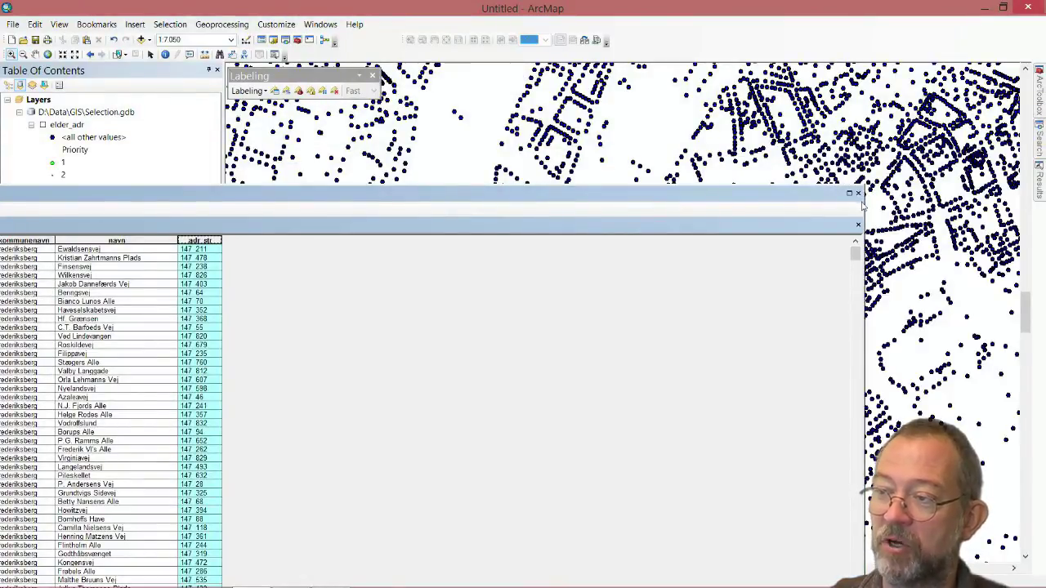
{"action": "left_click", "coordinate": [858, 194]}
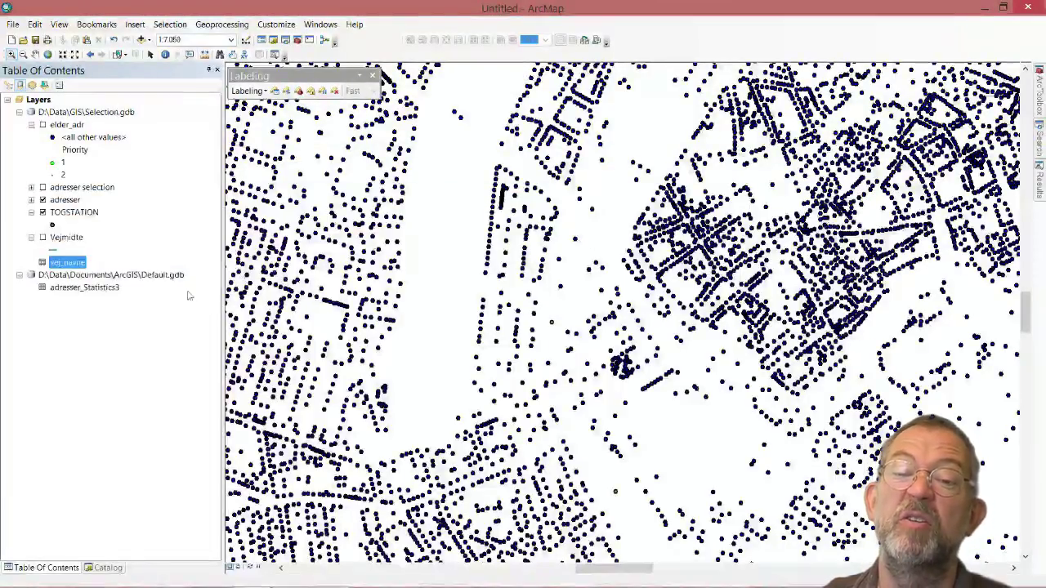
{"action": "right_click", "coordinate": [73, 291]}
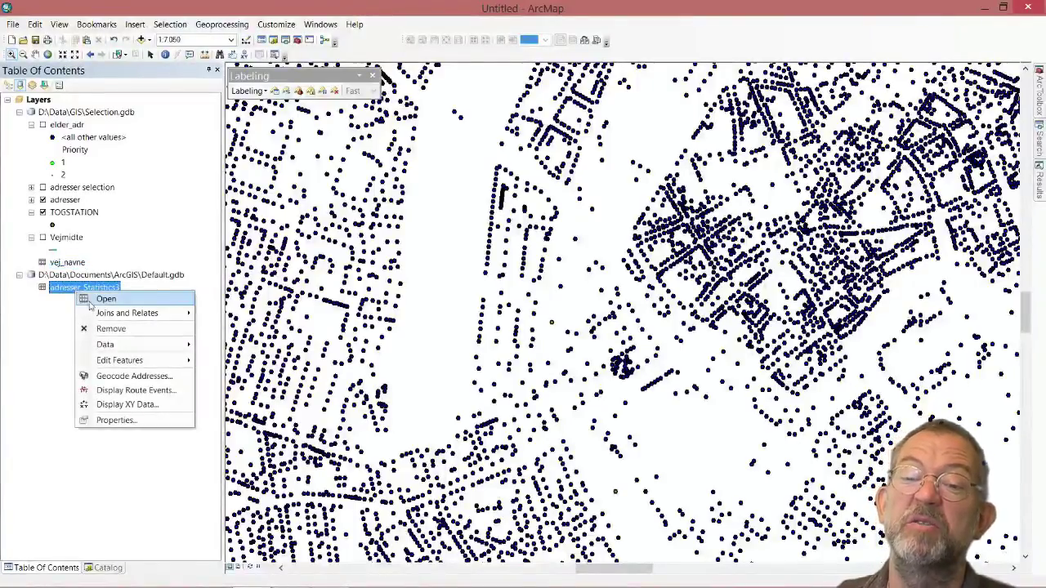
{"action": "mouse_move", "coordinate": [135, 317]}
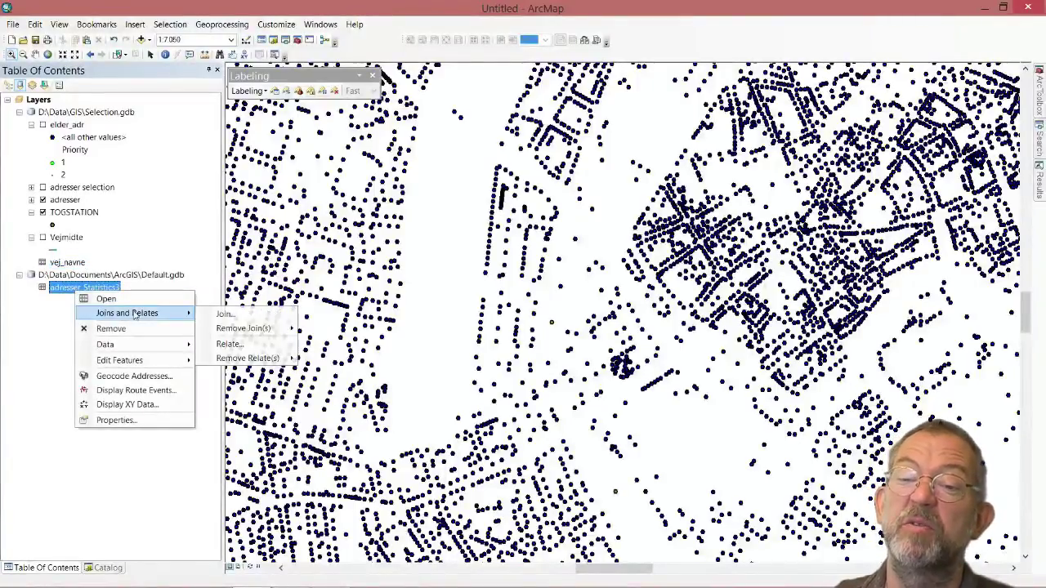
{"action": "mouse_move", "coordinate": [241, 330]}
{"action": "left_click", "coordinate": [226, 314]}
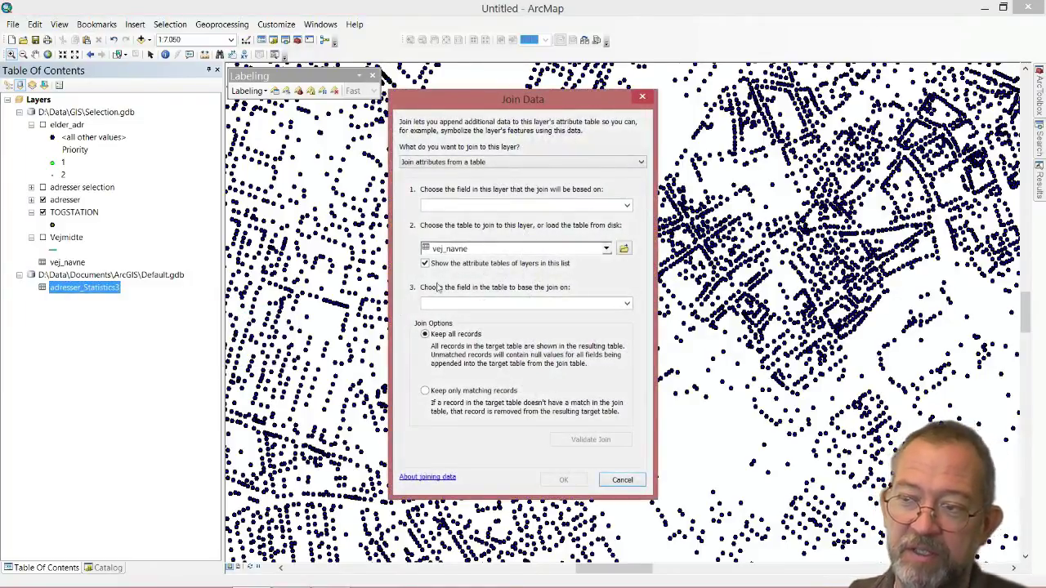
{"action": "left_click", "coordinate": [628, 208]}
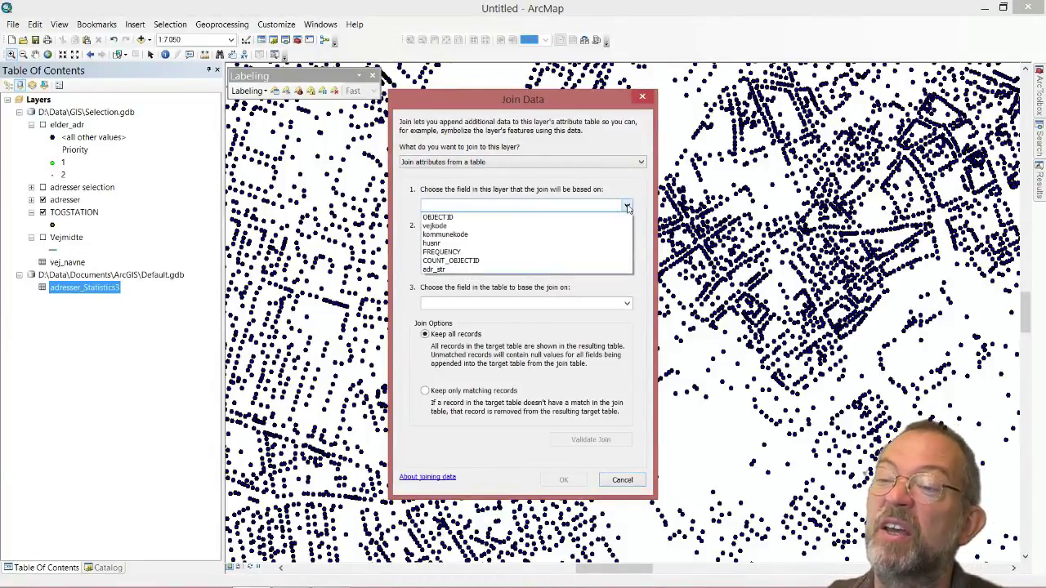
{"action": "left_click", "coordinate": [561, 271]}
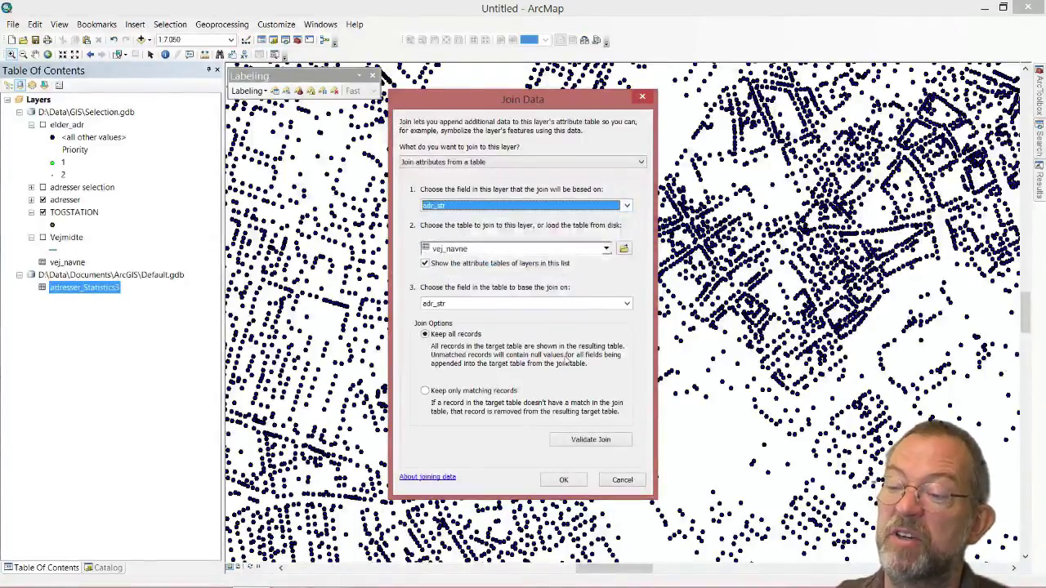
{"action": "left_click", "coordinate": [564, 481]}
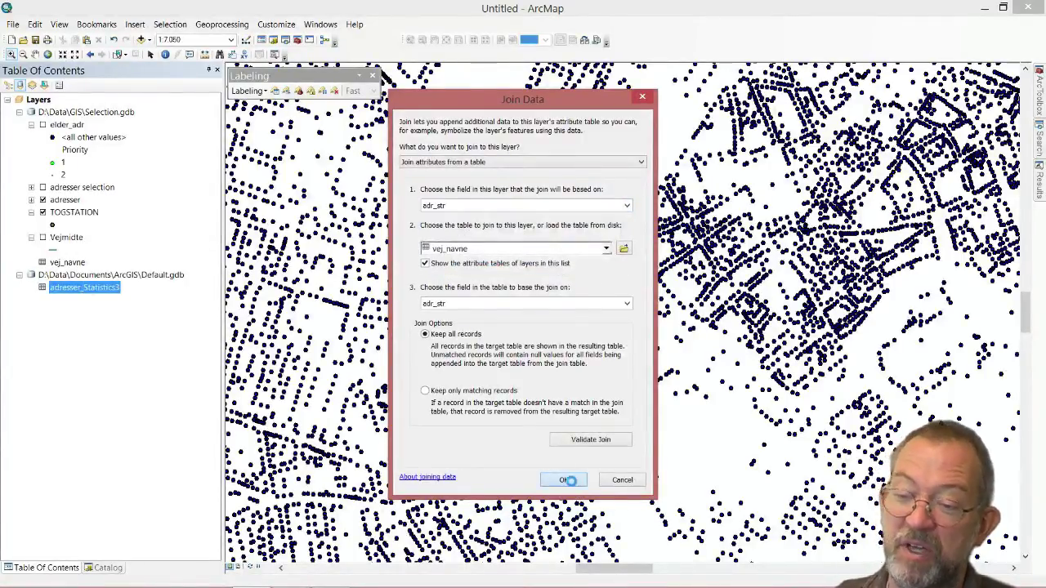
Open the joined adresser_Statistics3 table and examine the street names in the navn column against the address codes
{"action": "right_click", "coordinate": [81, 291]}
{"action": "left_click", "coordinate": [112, 301]}
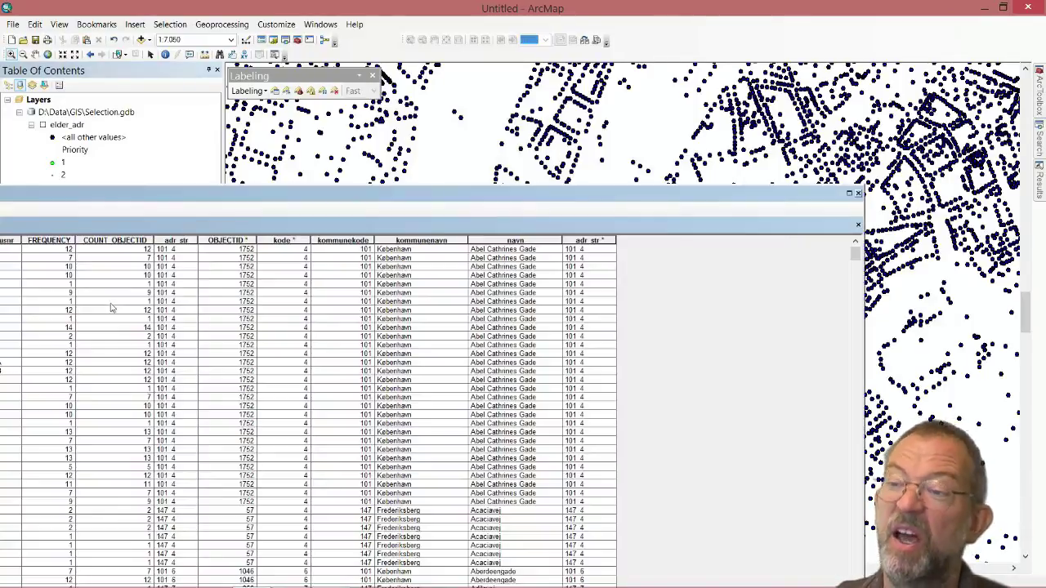
{"action": "left_click", "coordinate": [512, 241]}
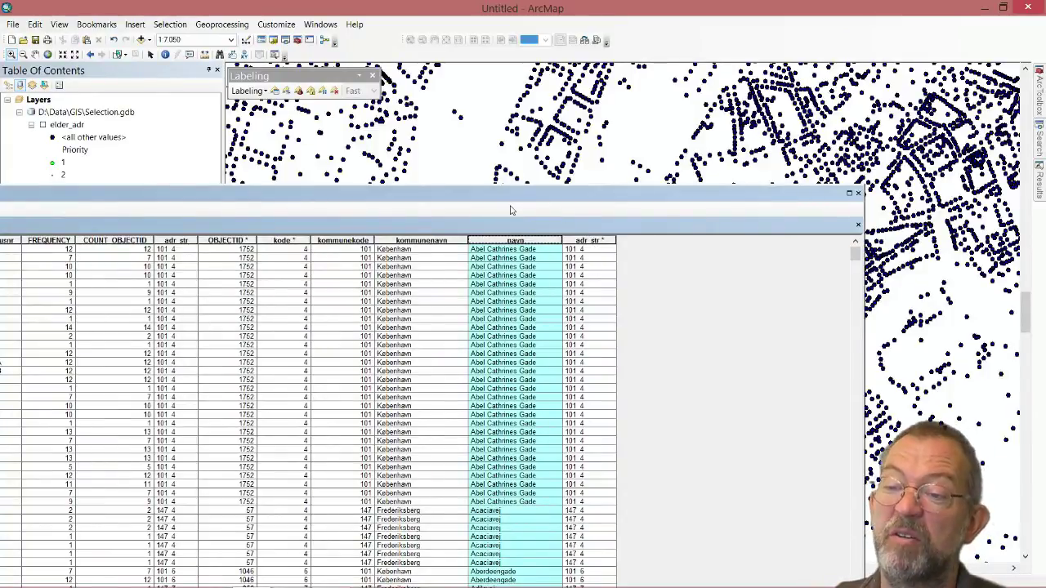
{"action": "left_click_drag", "start_coordinate": [514, 199], "coordinate": [710, 87]}
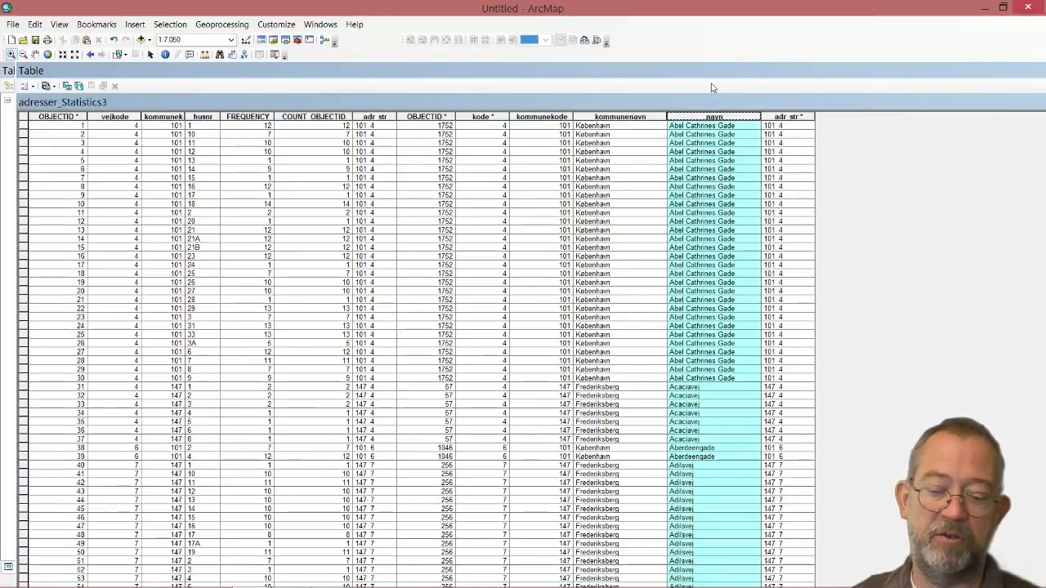
Switch to the PowerPoint slide show of Working with attributes.pptx and advance to the slide on joins and cardinality
{"action": "key", "text": "alt+Tab"}
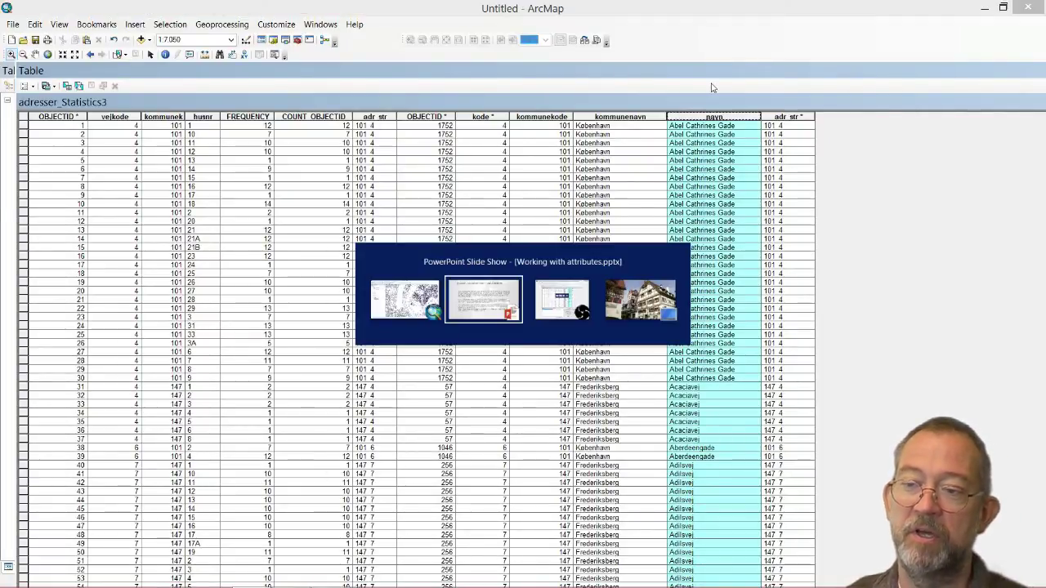
{"action": "key", "text": "Right"}
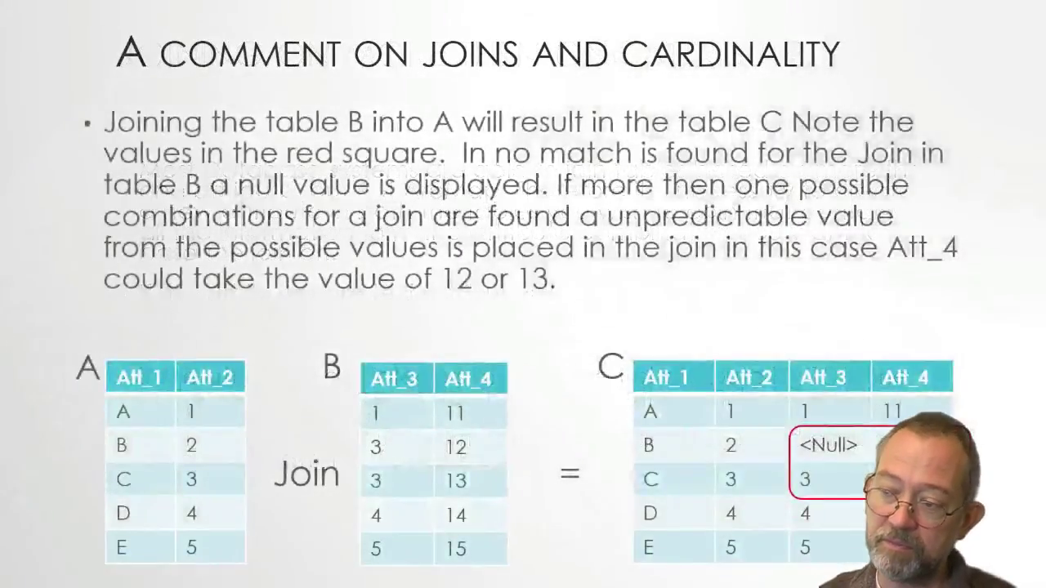